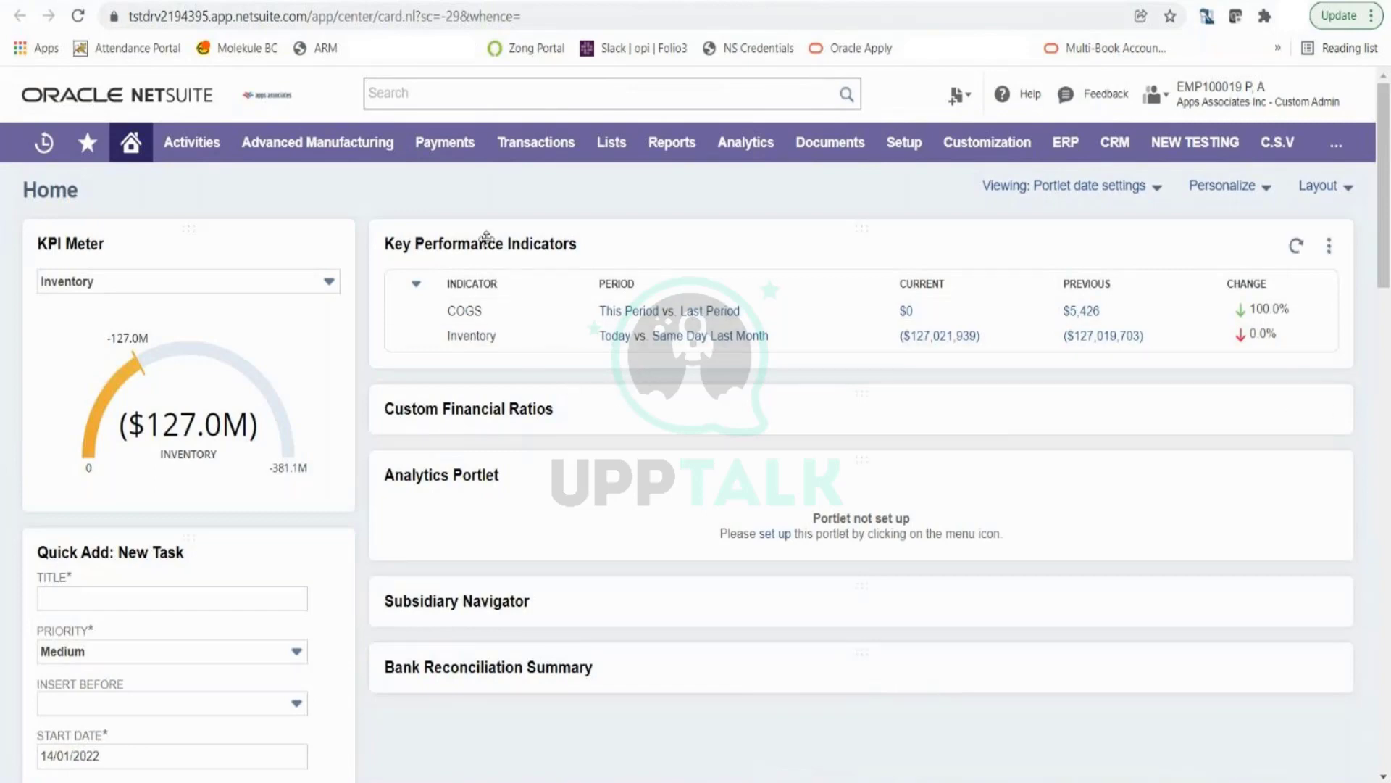
- Open the Customers list under Relationships and expand its filters section
mouse_move(605, 138)
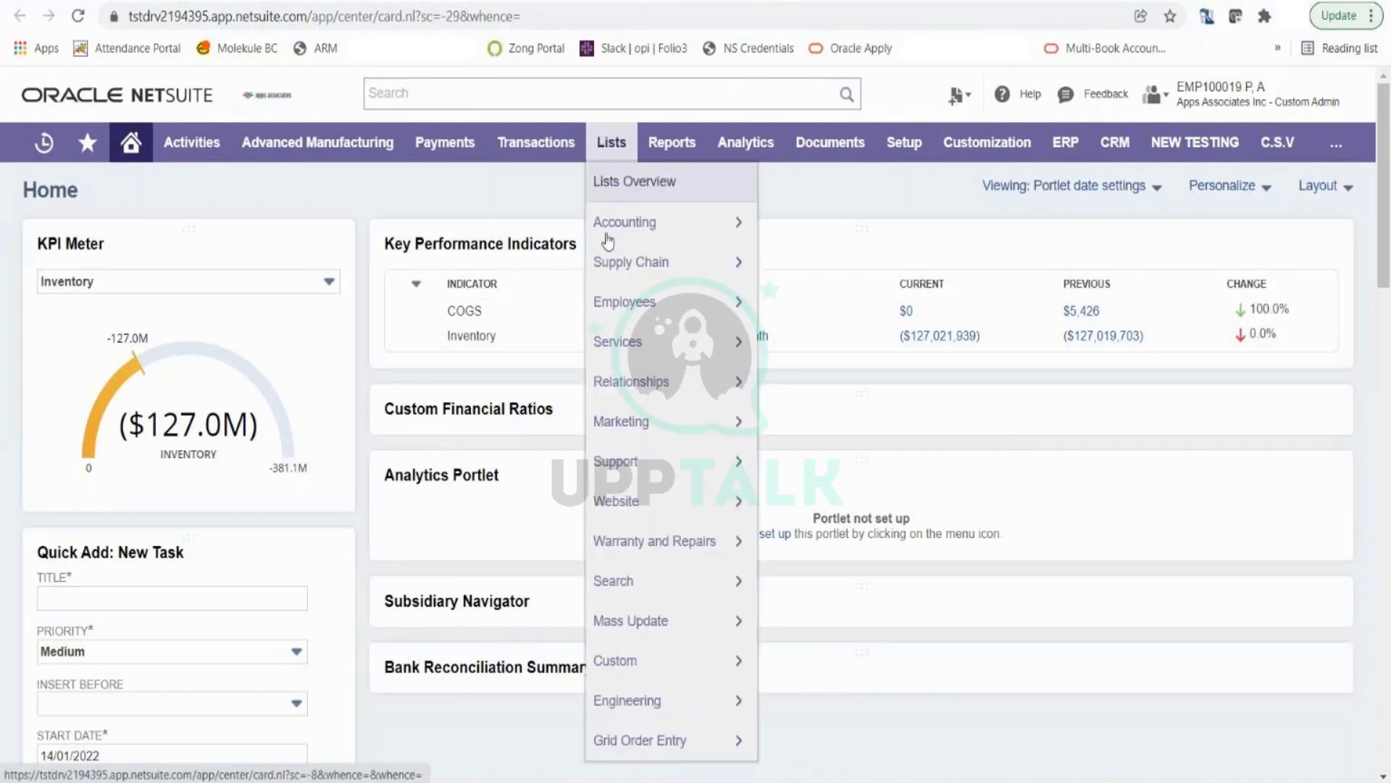
mouse_move(645, 389)
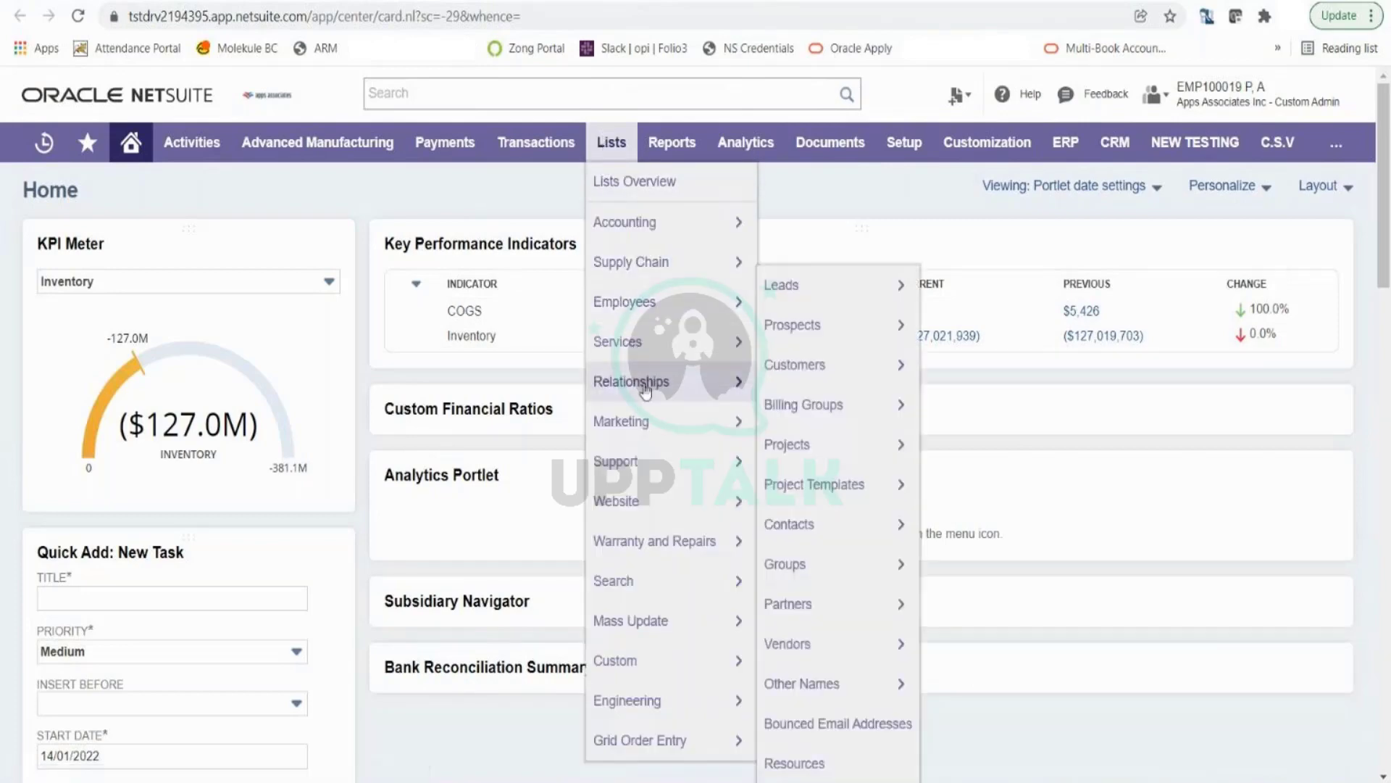
click(803, 373)
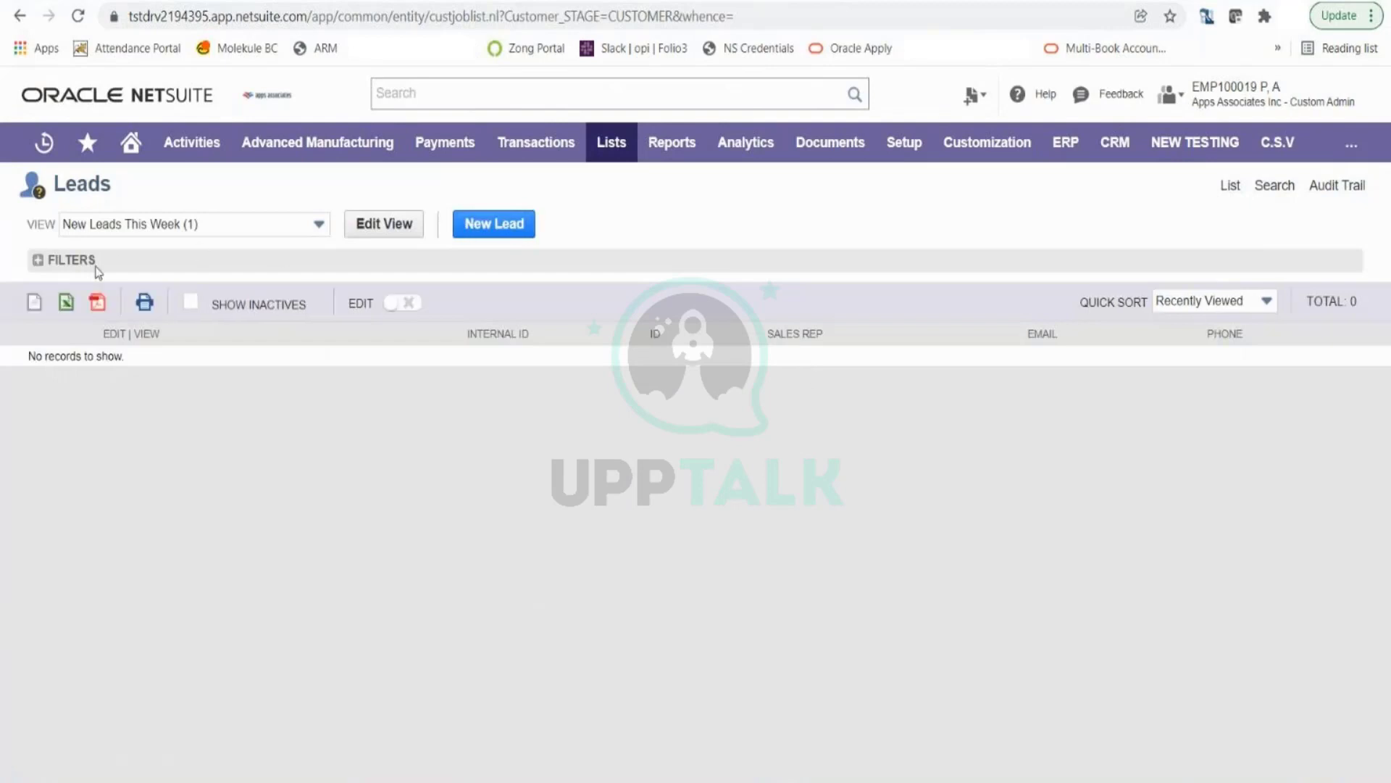
click(96, 265)
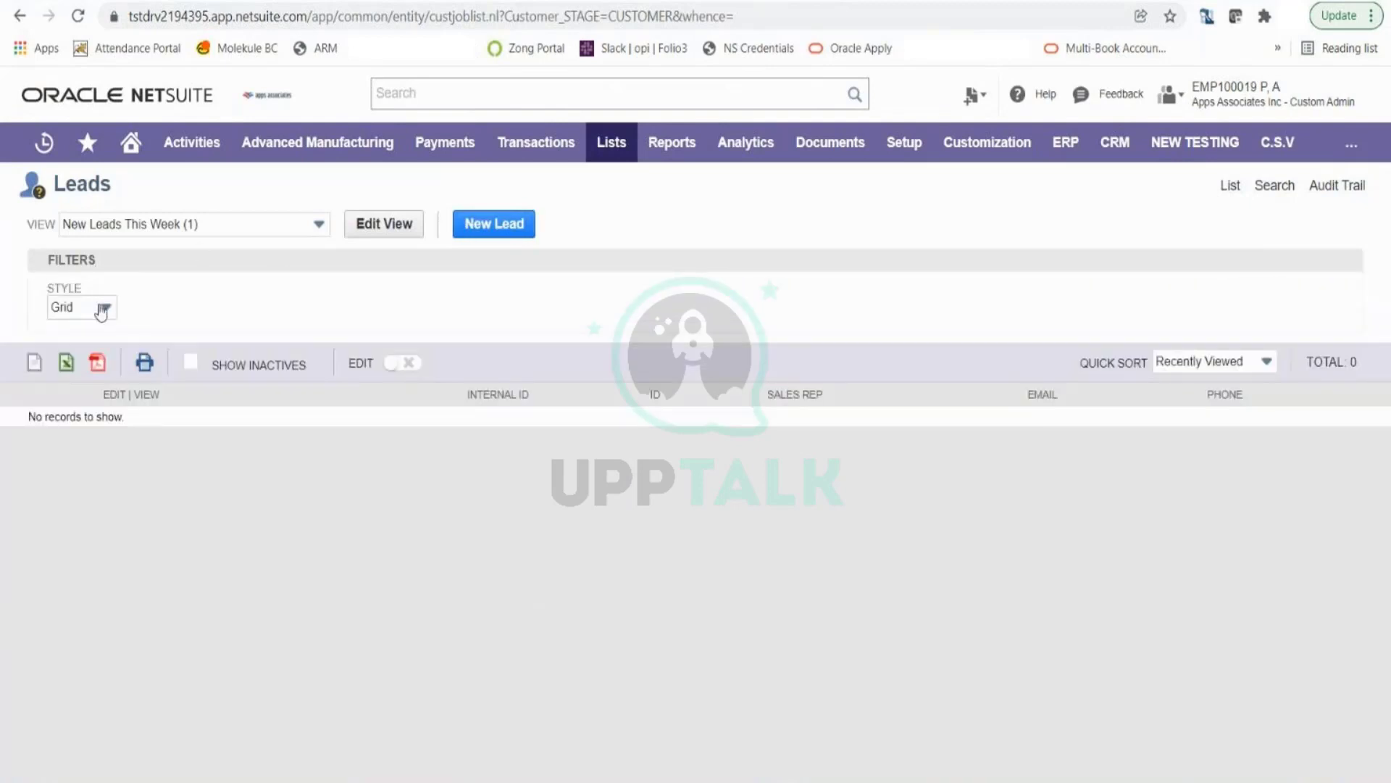
- Switch the list to the Customer All view and check the Sales Rep filter
click(202, 229)
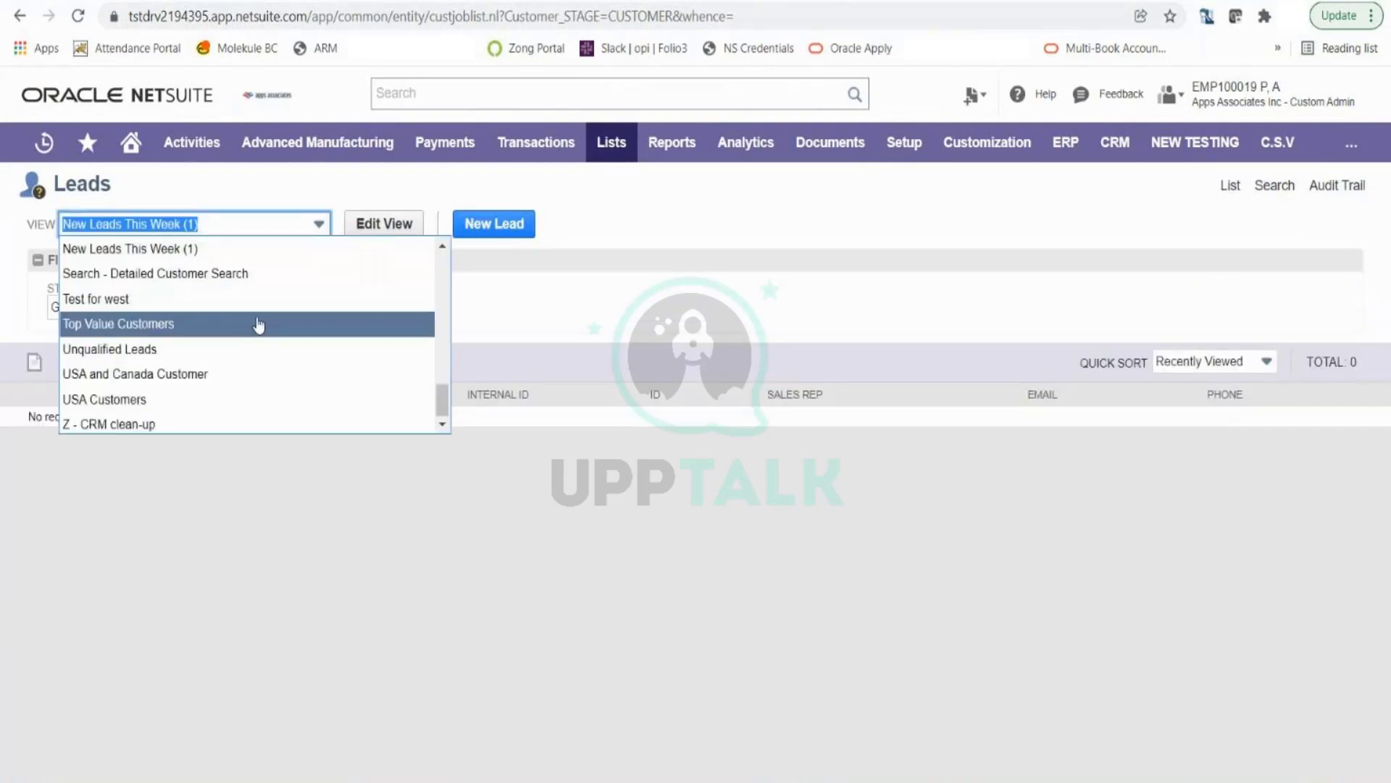
scroll(258, 324, up, 5)
scroll(255, 316, up, 10)
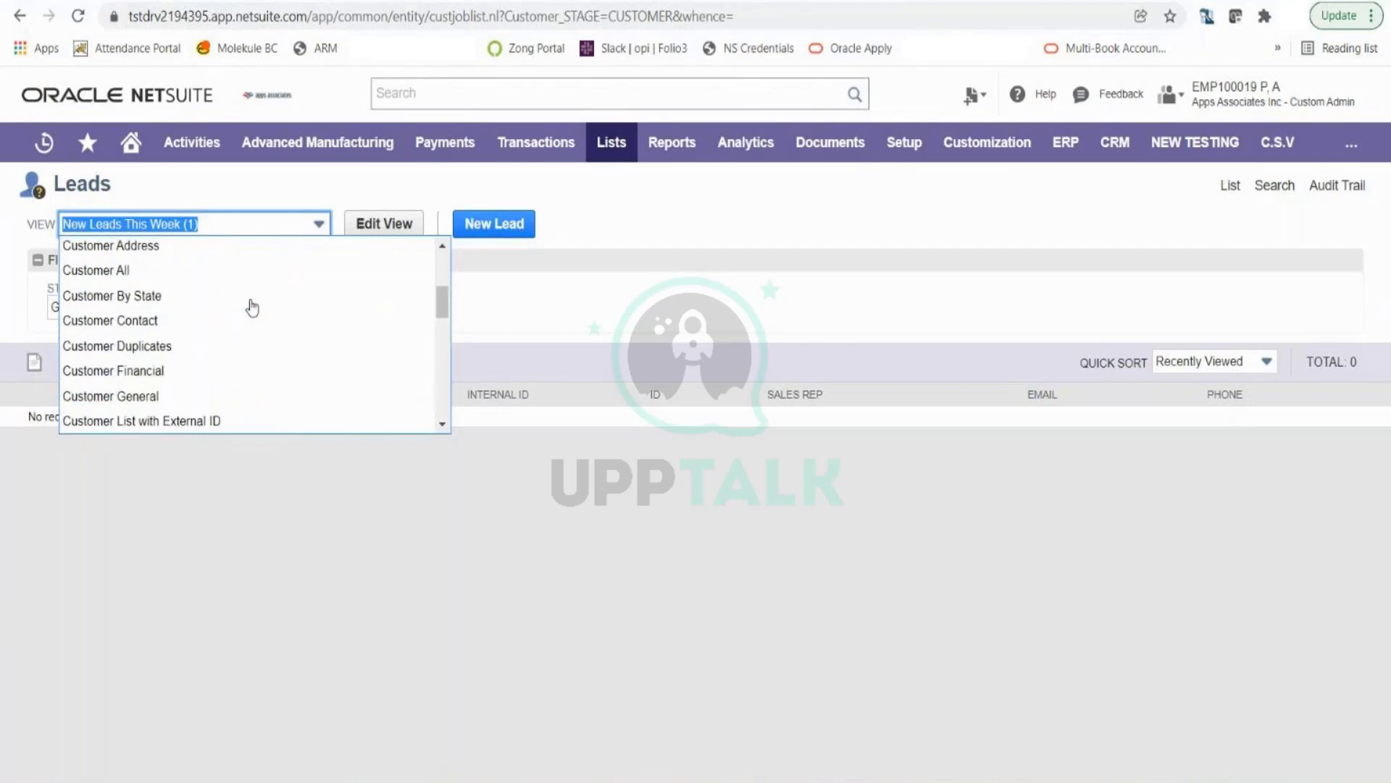
scroll(253, 308, down, 6)
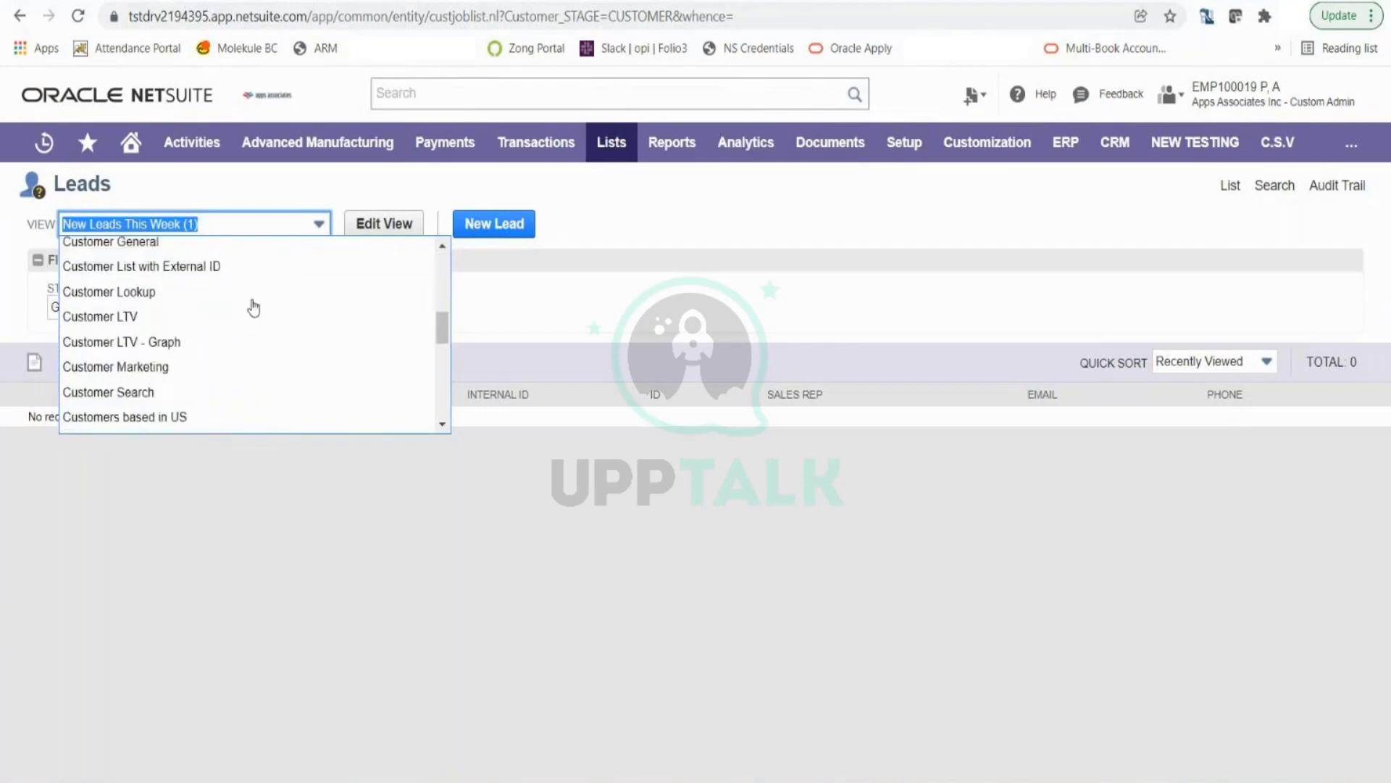
scroll(253, 308, up, 3)
scroll(252, 309, down, 2)
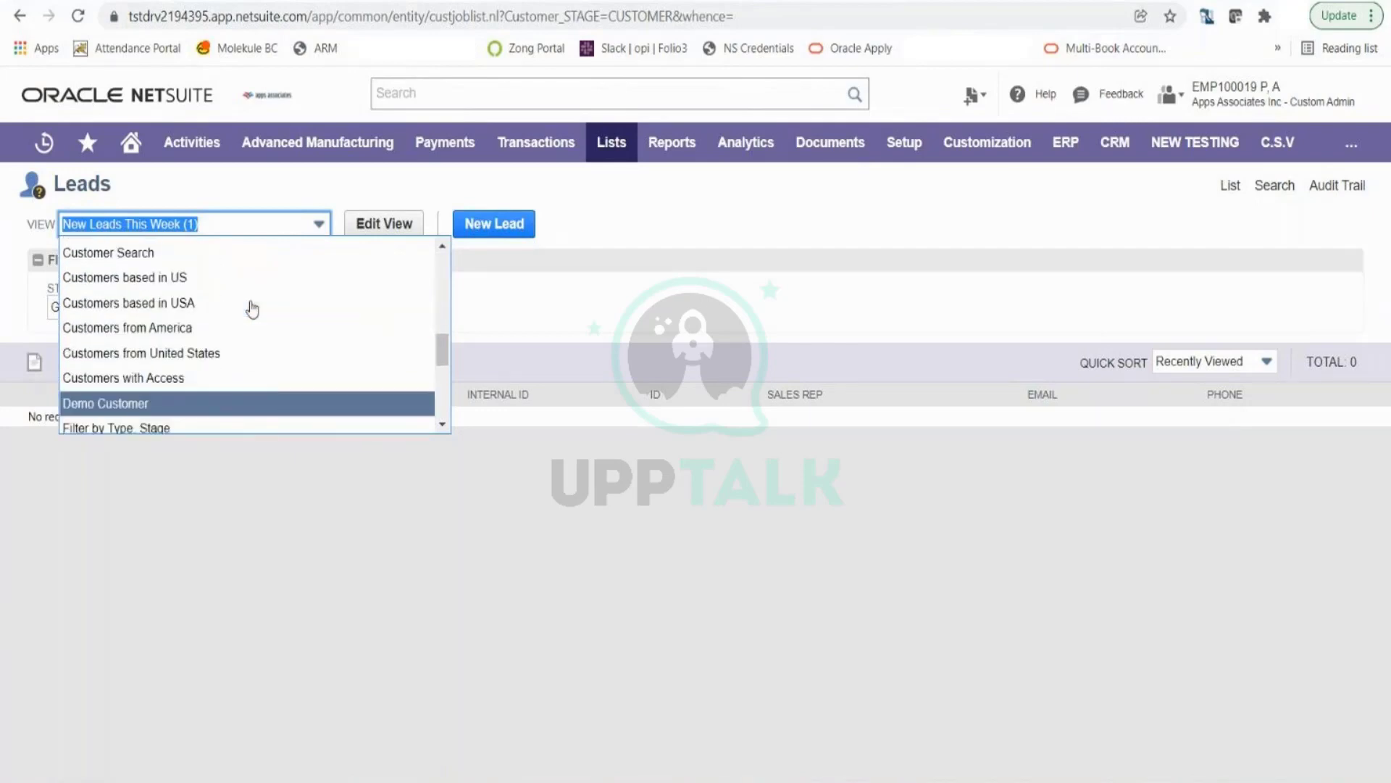
scroll(252, 308, up, 4)
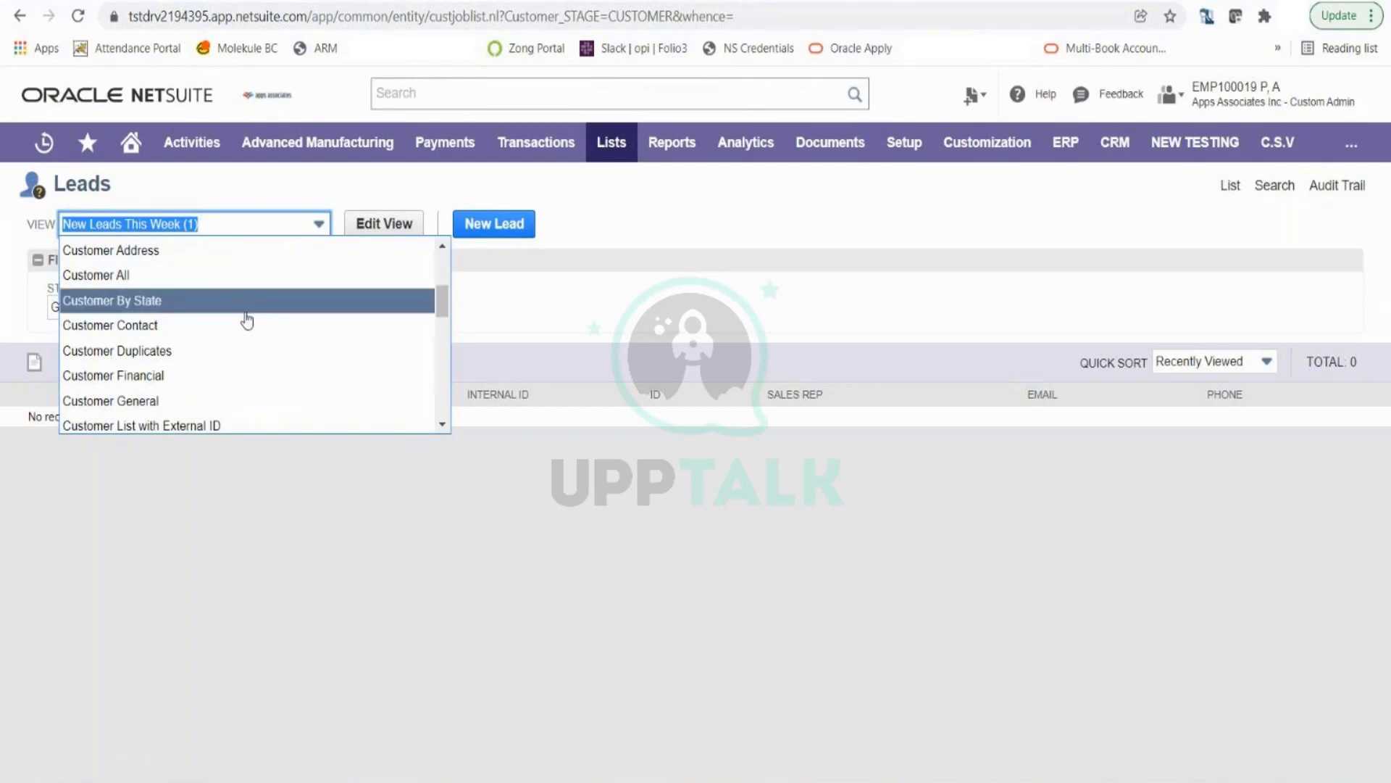
scroll(246, 317, up, 5)
scroll(217, 313, down, 5)
click(185, 276)
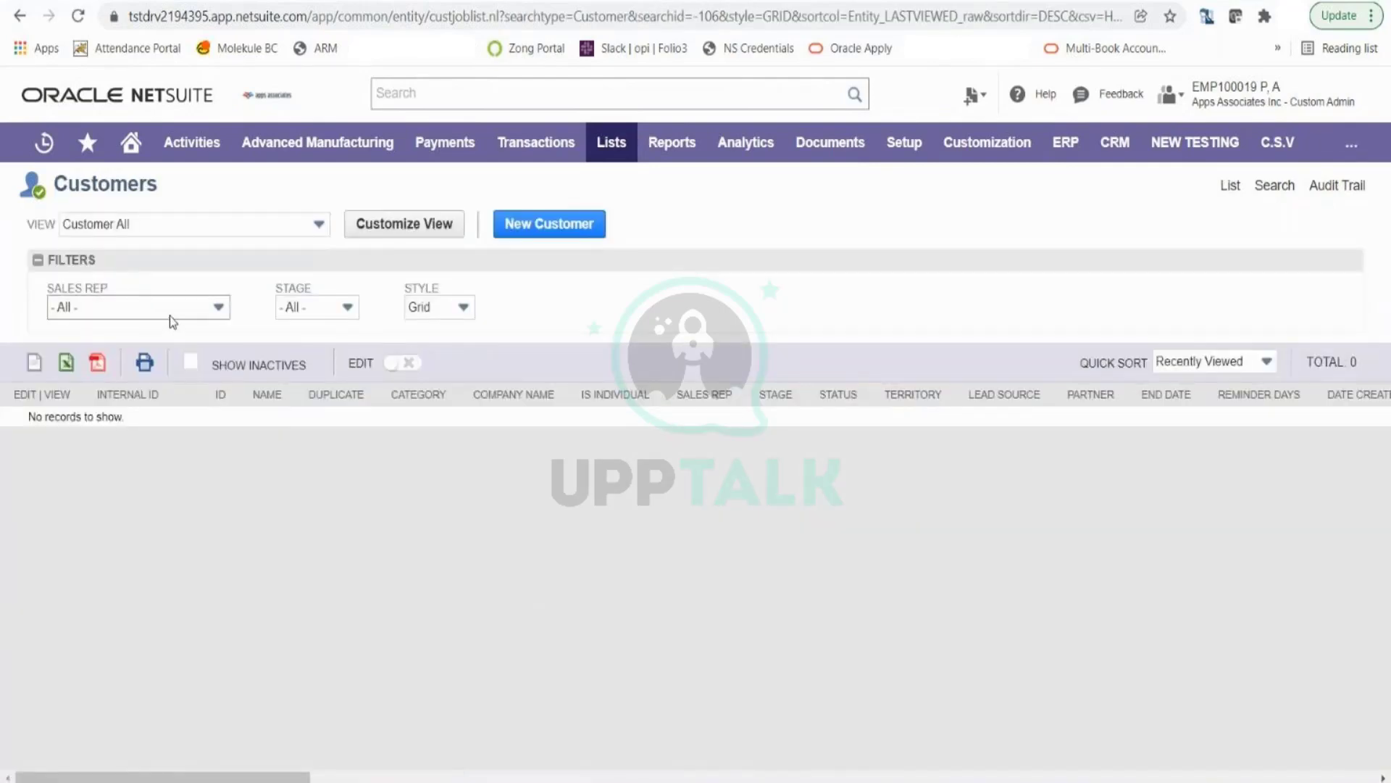
click(172, 321)
click(171, 326)
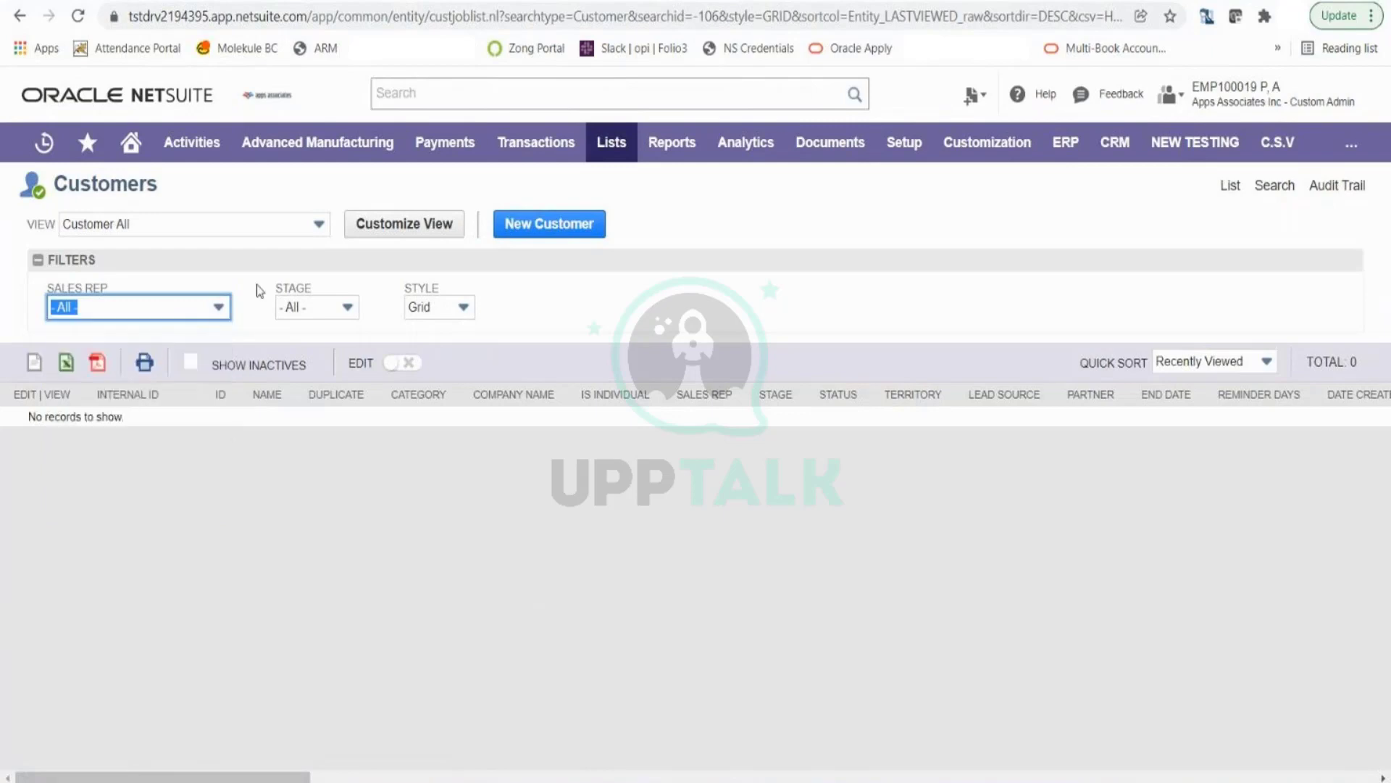
- Browse the available customer views and display the list with the Top Value Customers view
click(288, 222)
scroll(310, 286, up, 5)
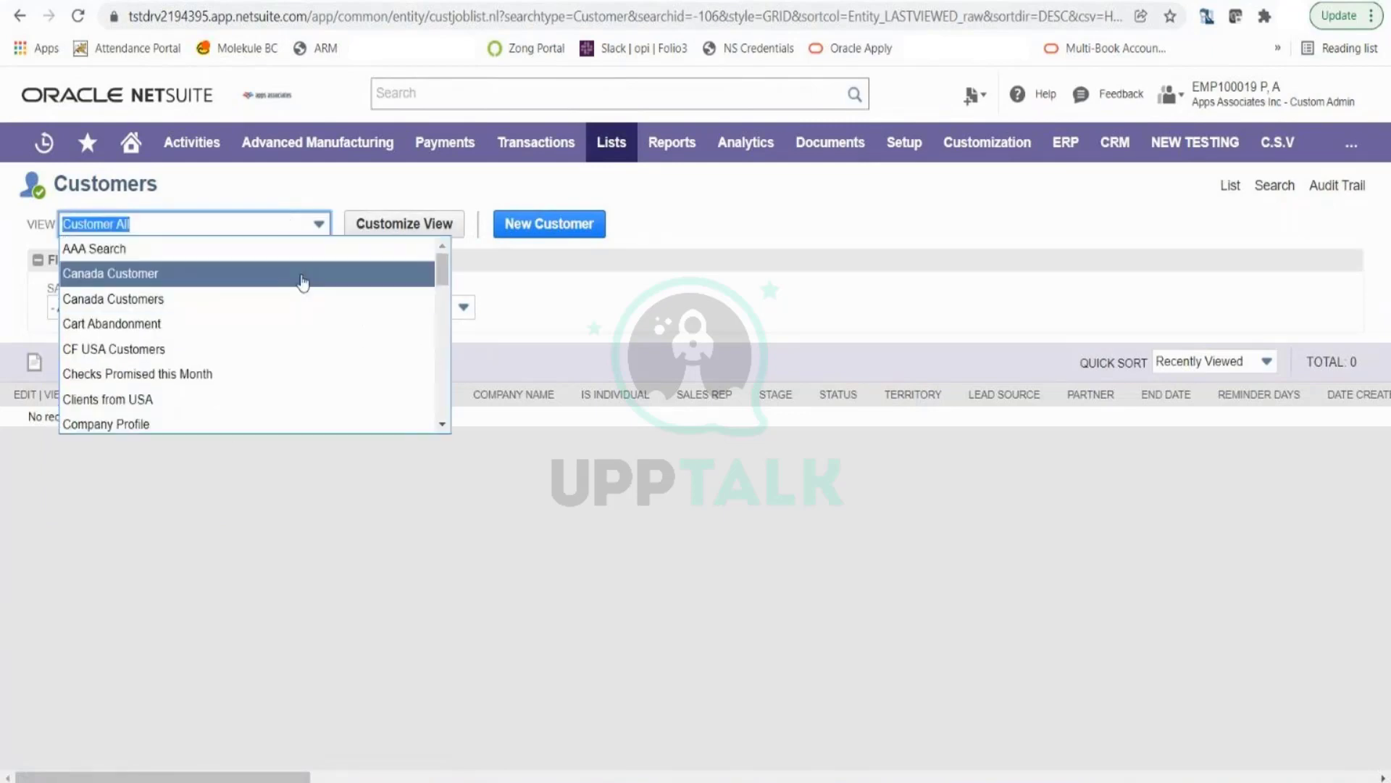
scroll(298, 300, down, 2)
scroll(275, 330, up, 2)
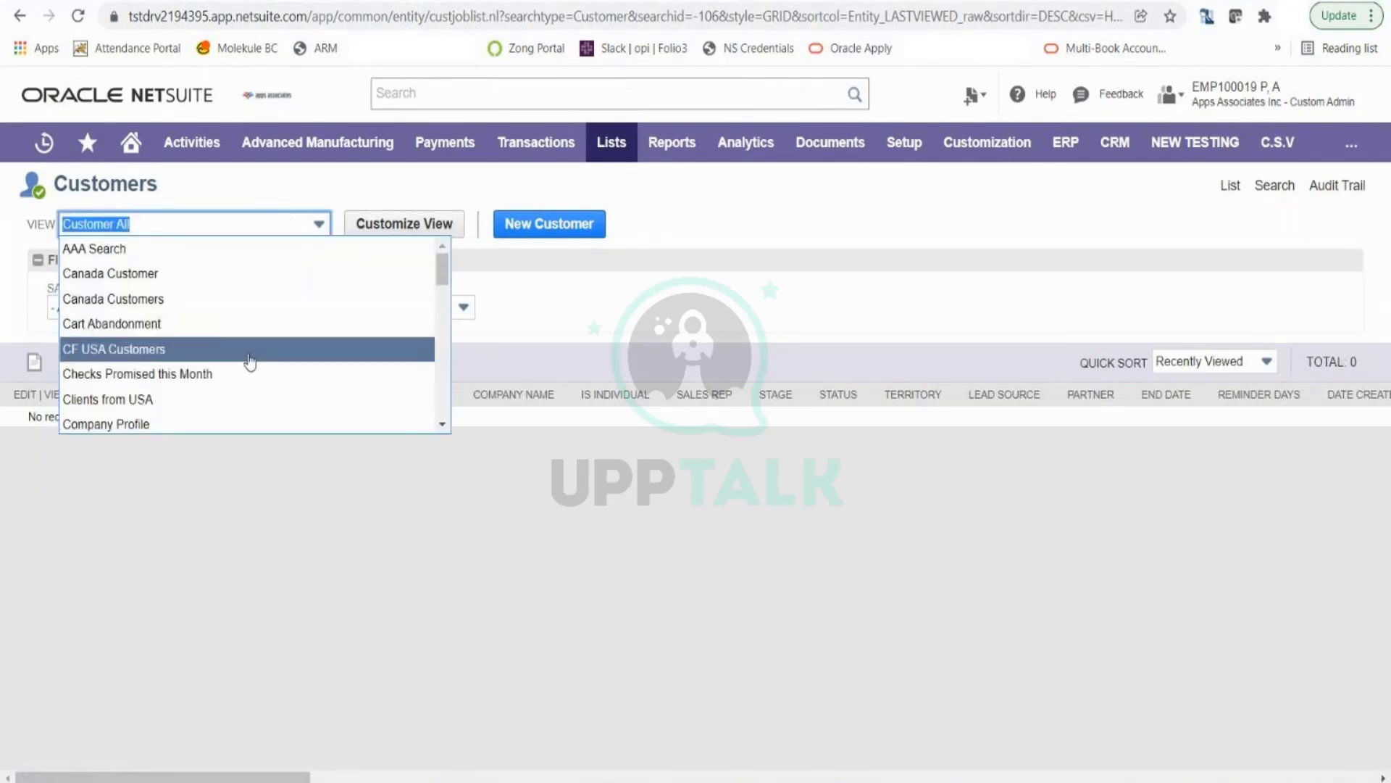
scroll(366, 341, down, 10)
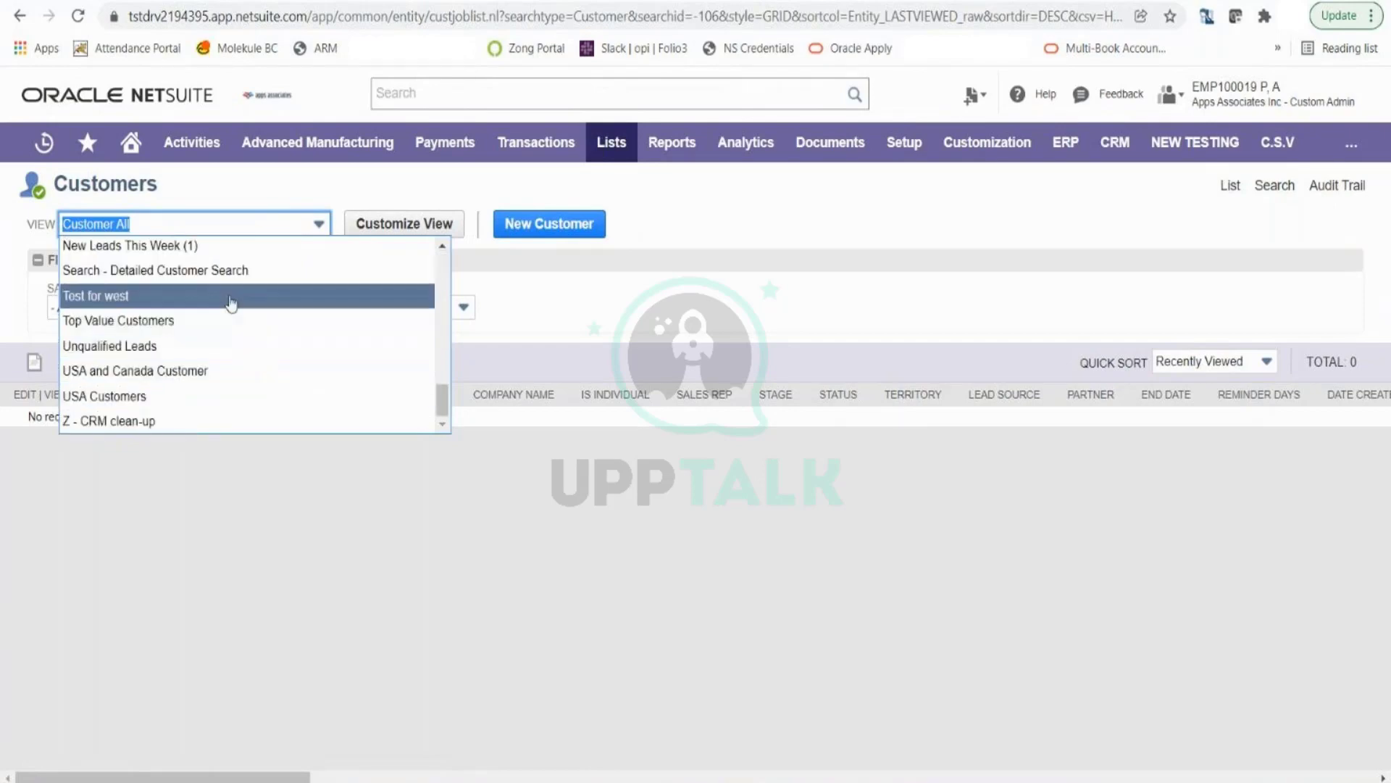
click(199, 323)
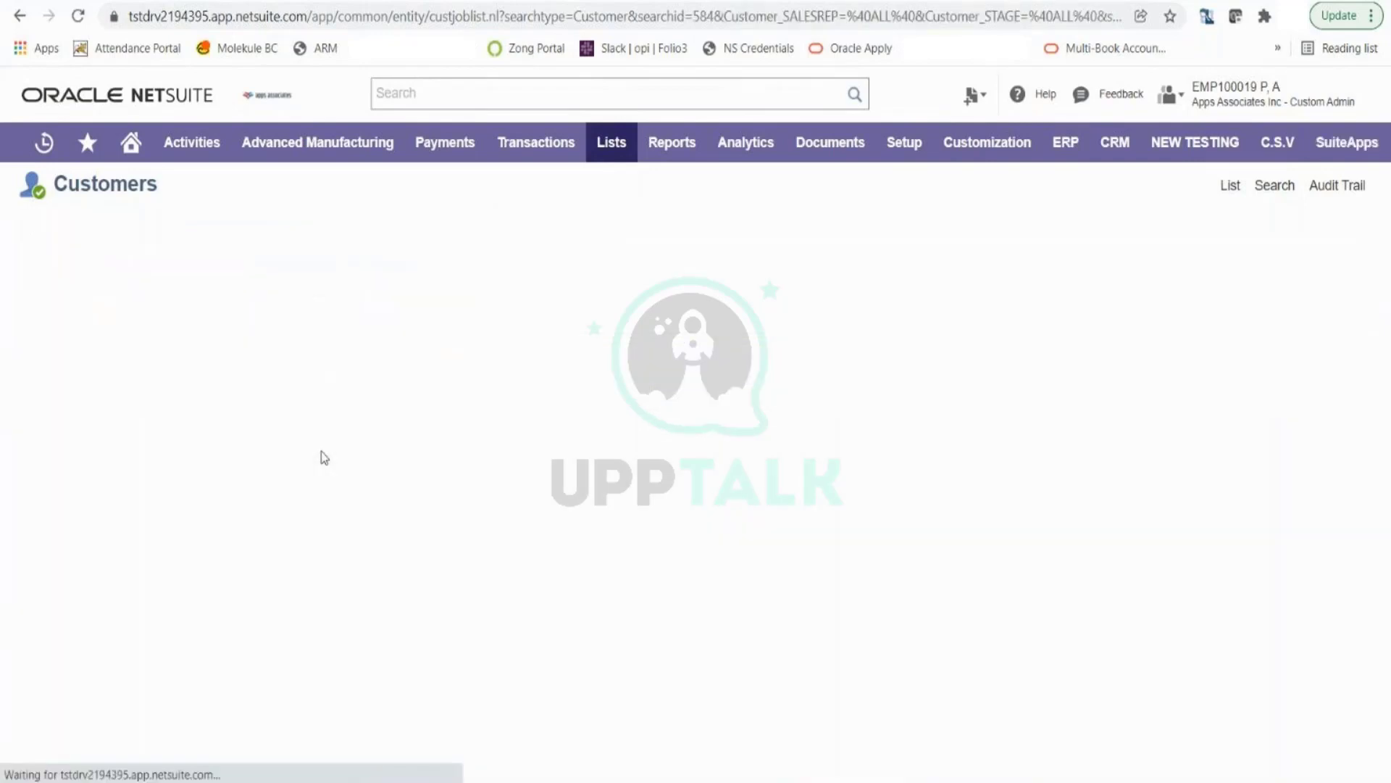
- Switch the customer list to the Search - Detailed Customer Search view and review its records and total count
click(319, 224)
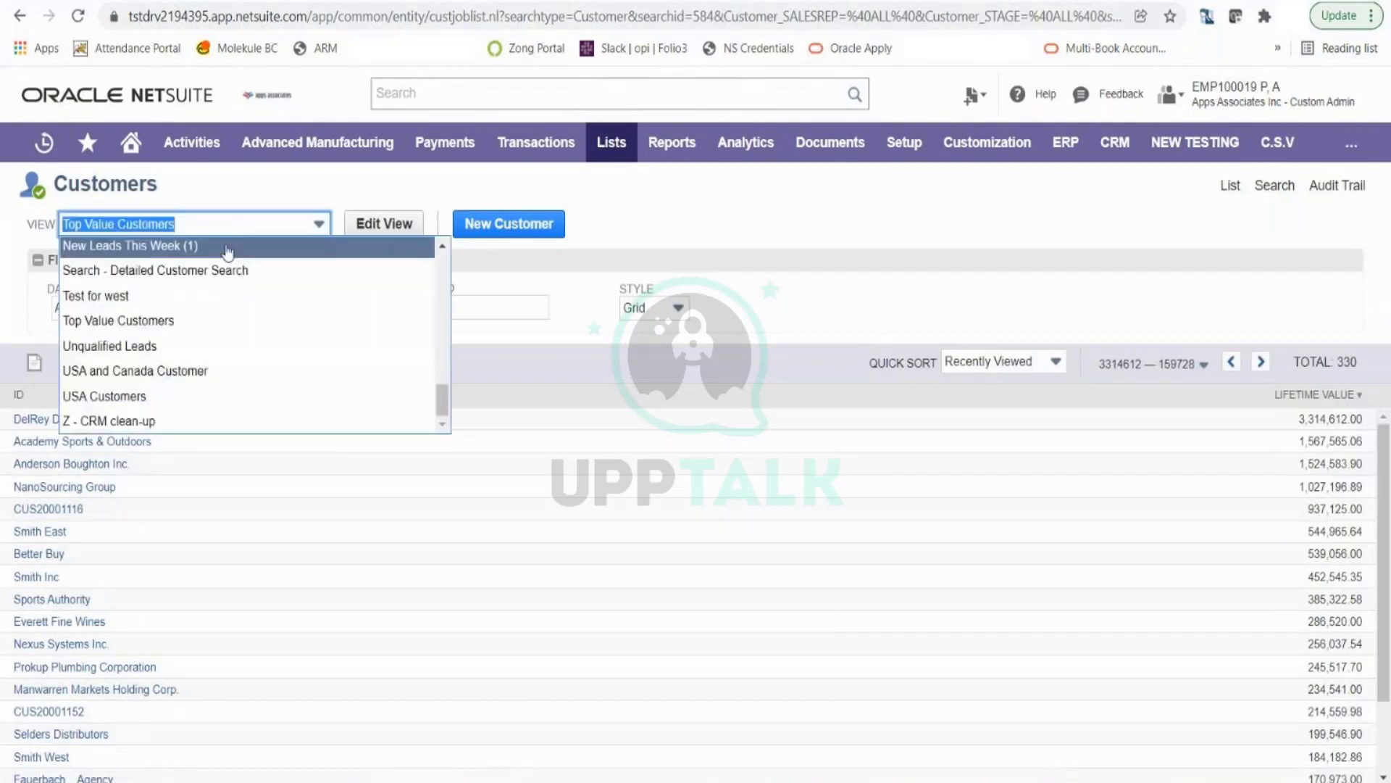
click(301, 274)
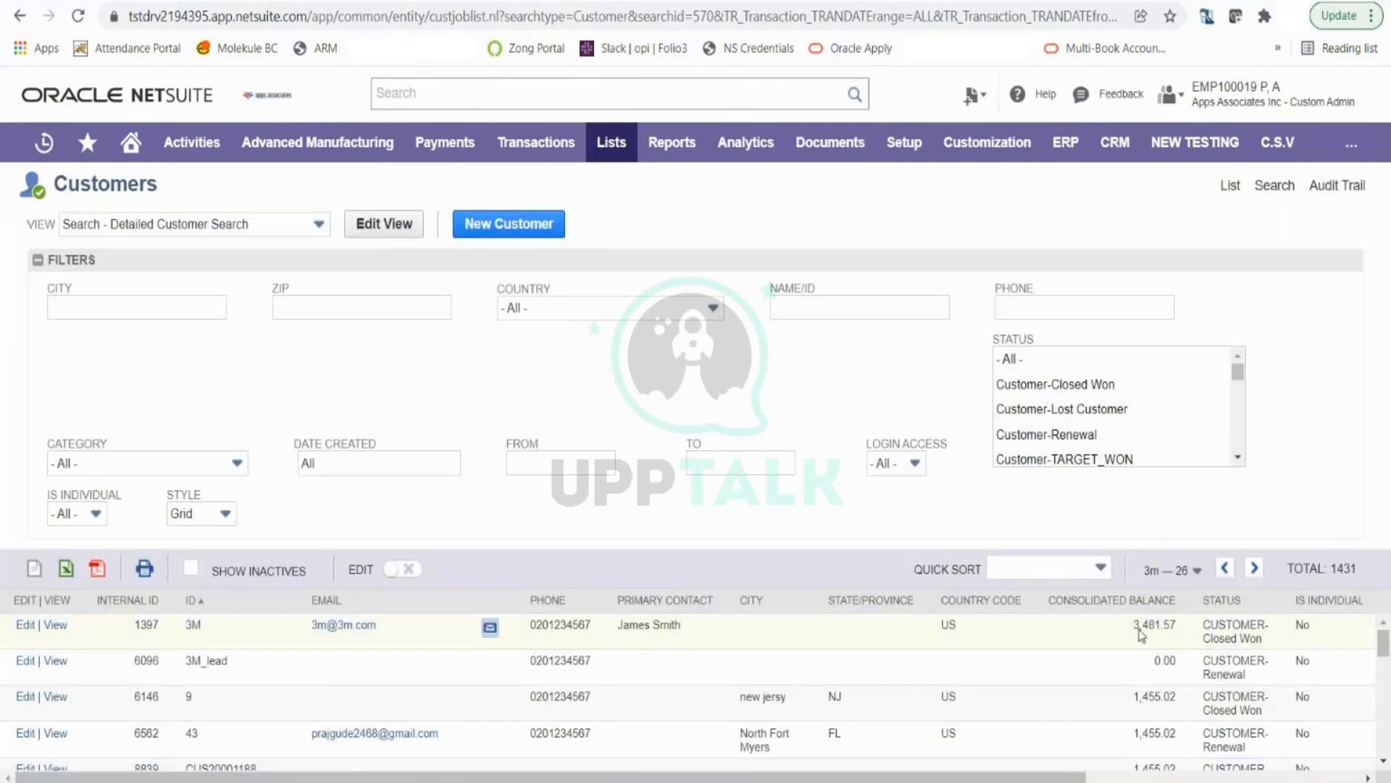
scroll(373, 664, down, 5)
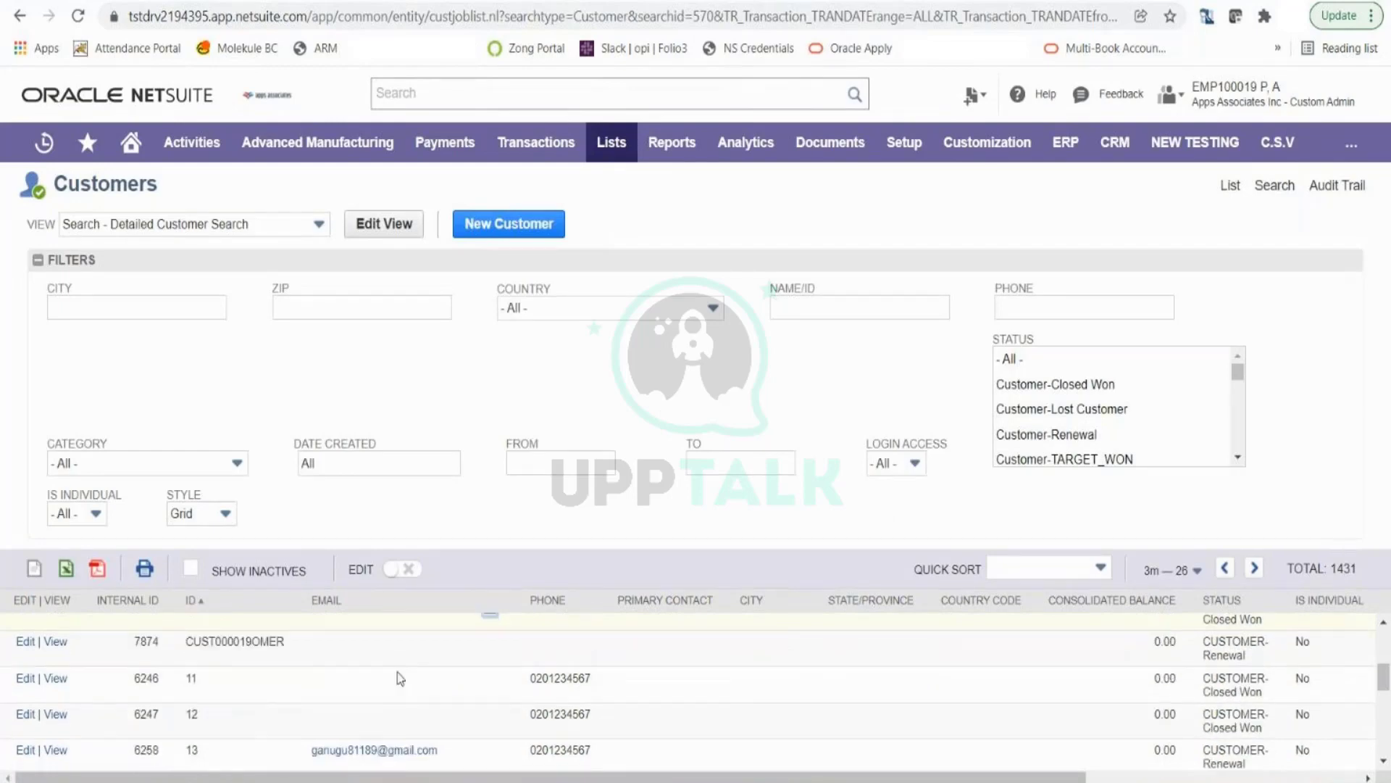
scroll(397, 672, up, 5)
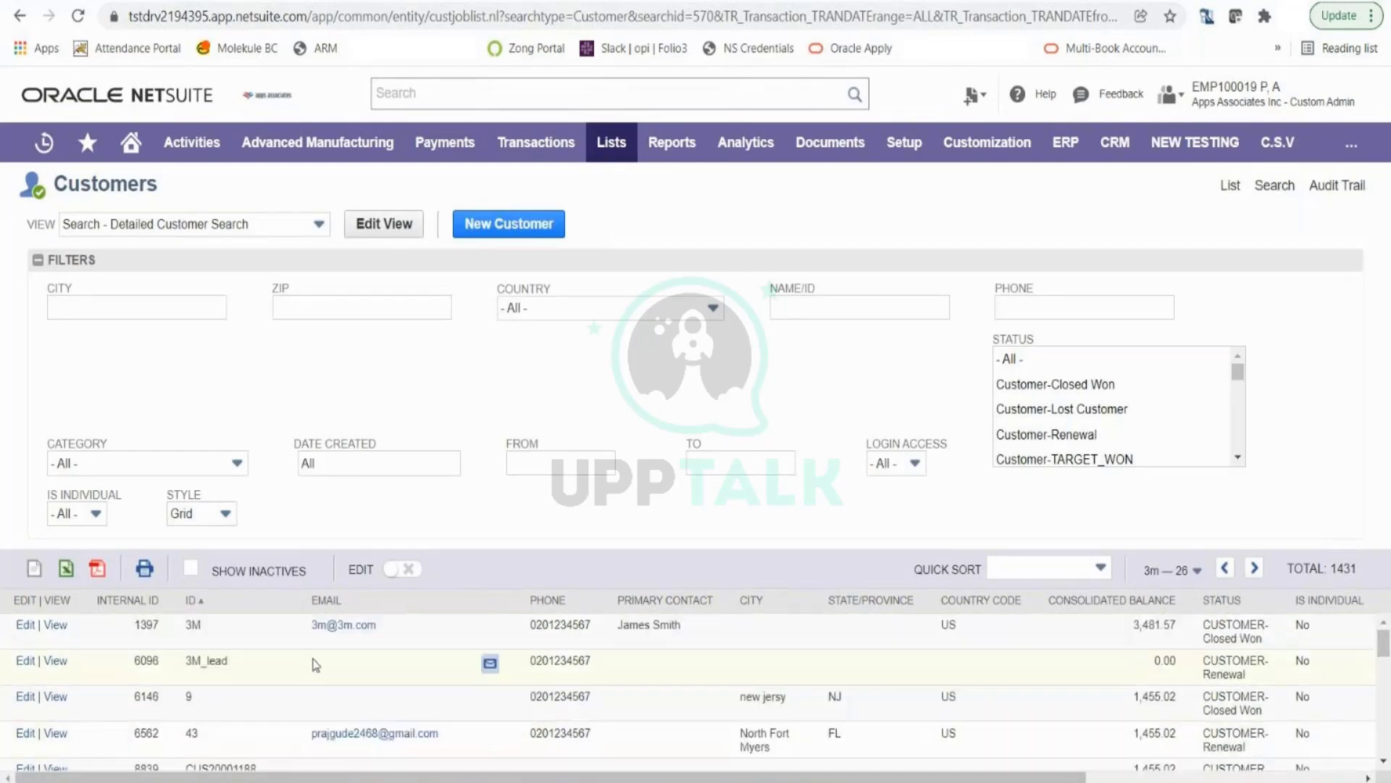
double_click(1342, 568)
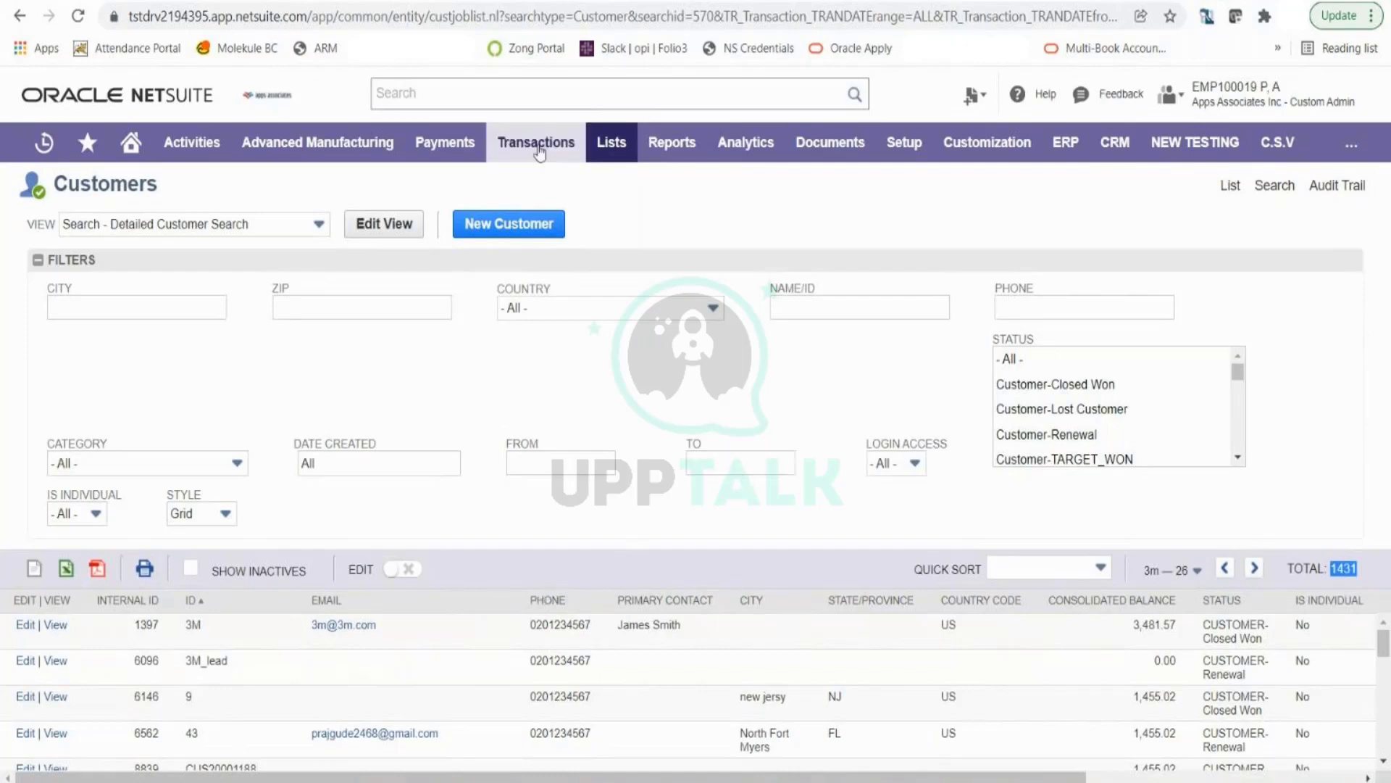
- Start a new saved search from the transaction management options
mouse_move(538, 148)
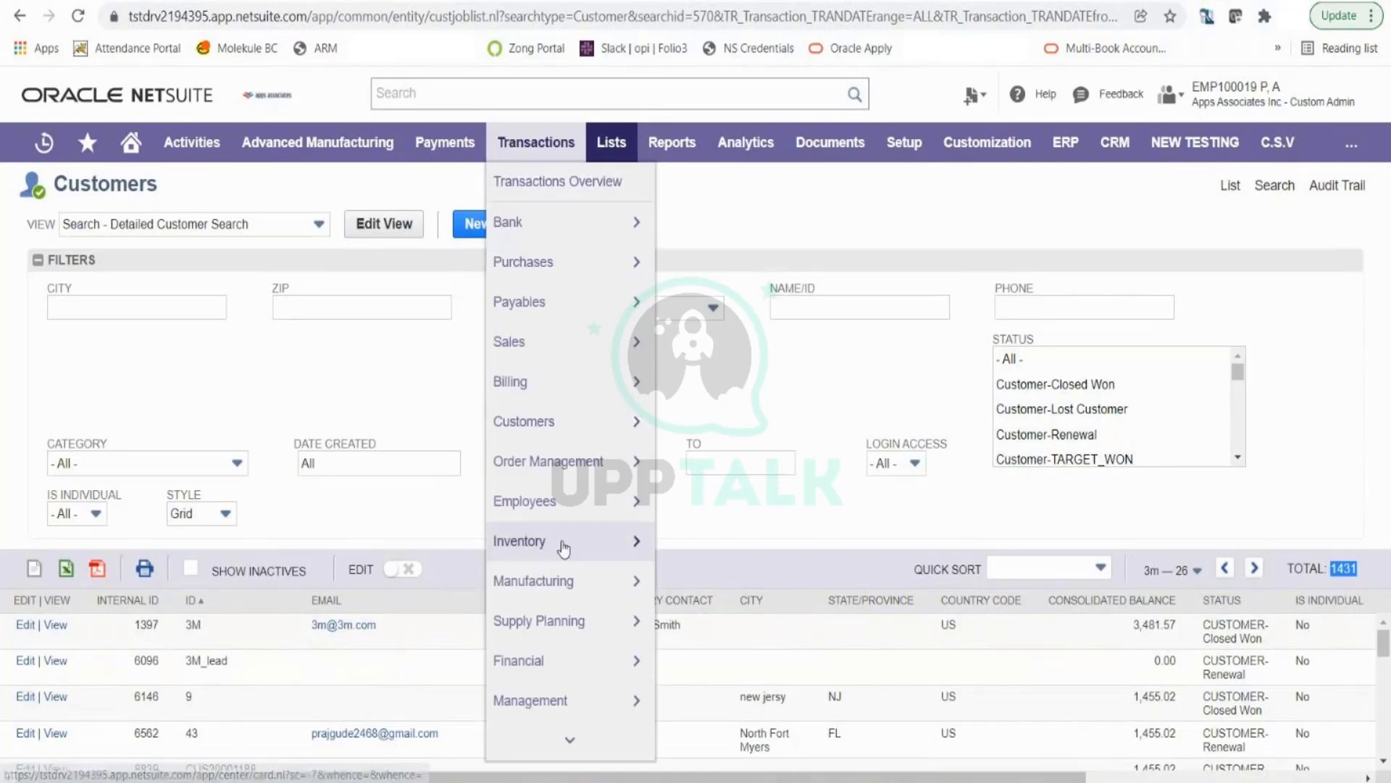
mouse_move(591, 699)
mouse_move(710, 725)
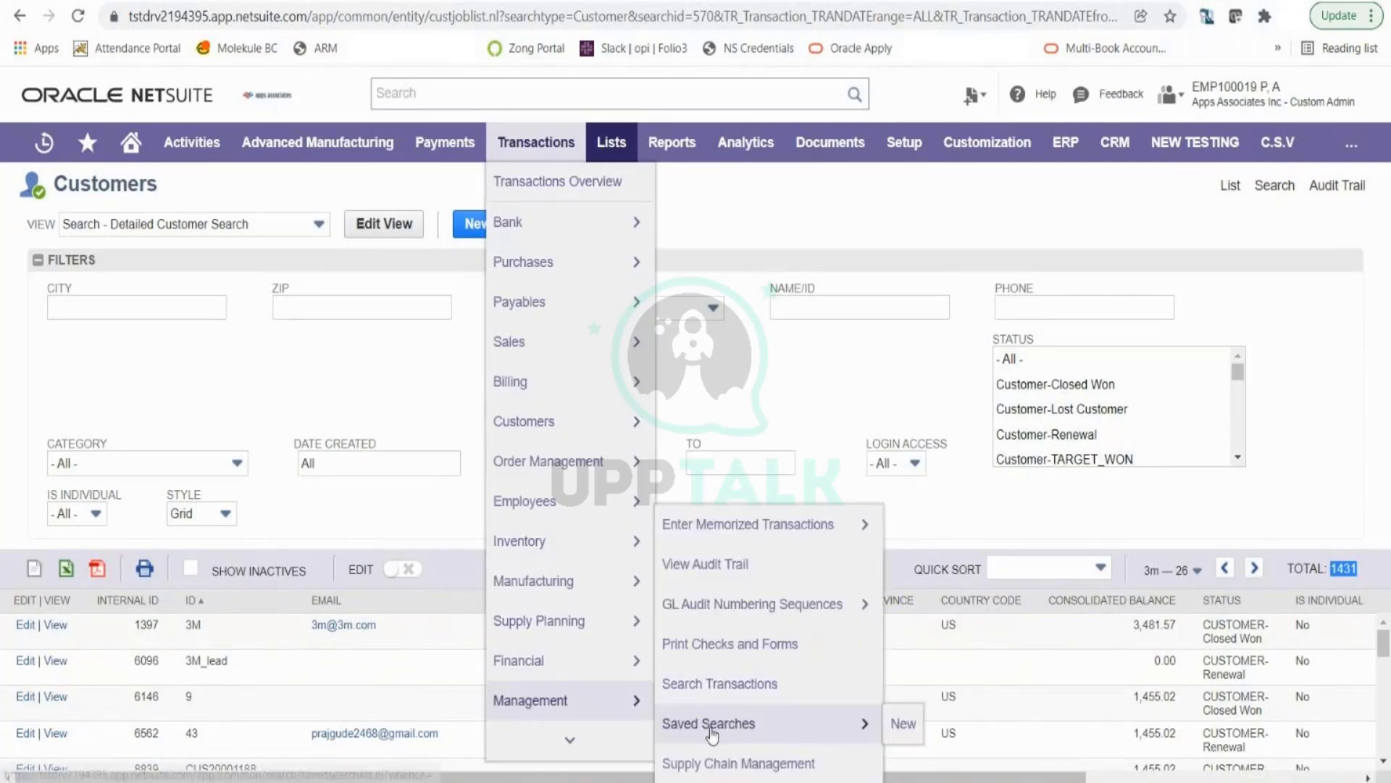
click(913, 734)
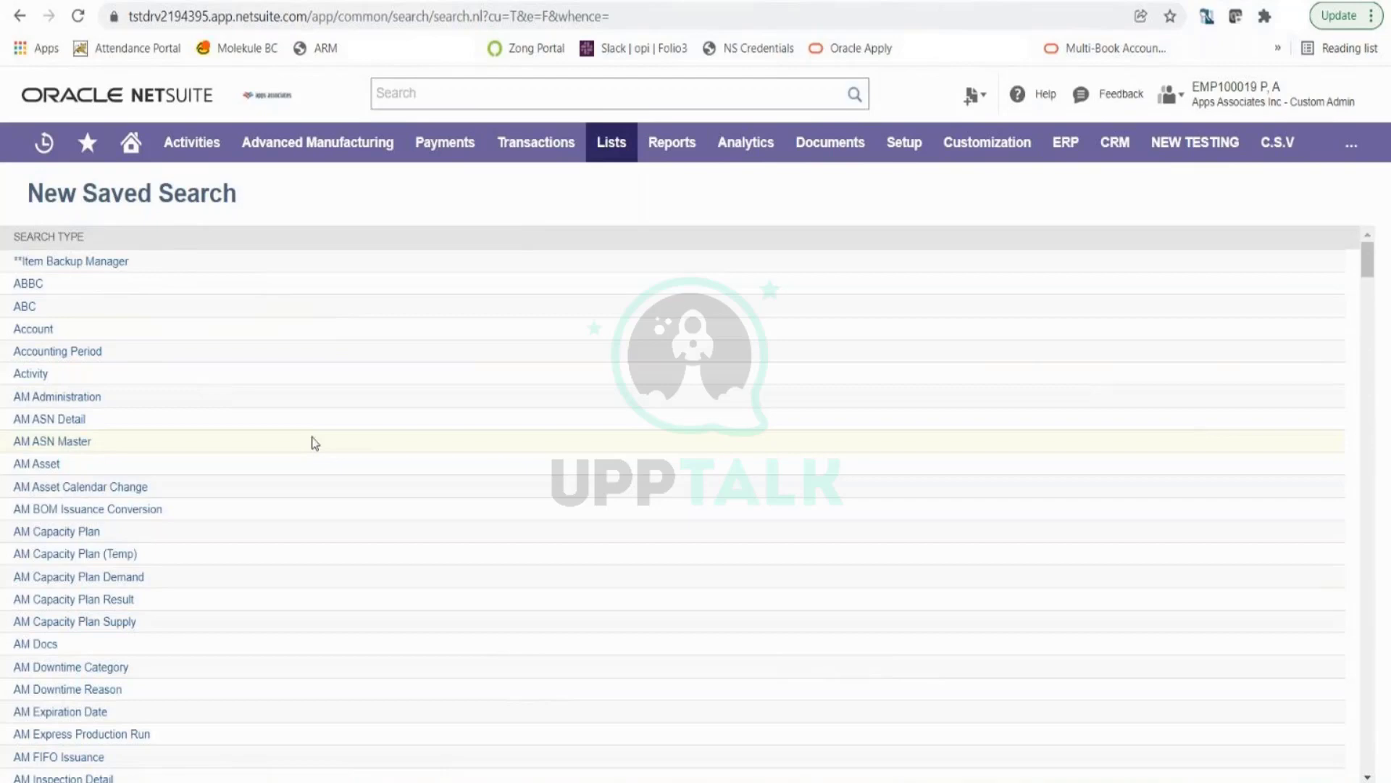
- Look through the search types offered for the new saved search, from the start of the list down to the transaction types
scroll(316, 443, down, 2)
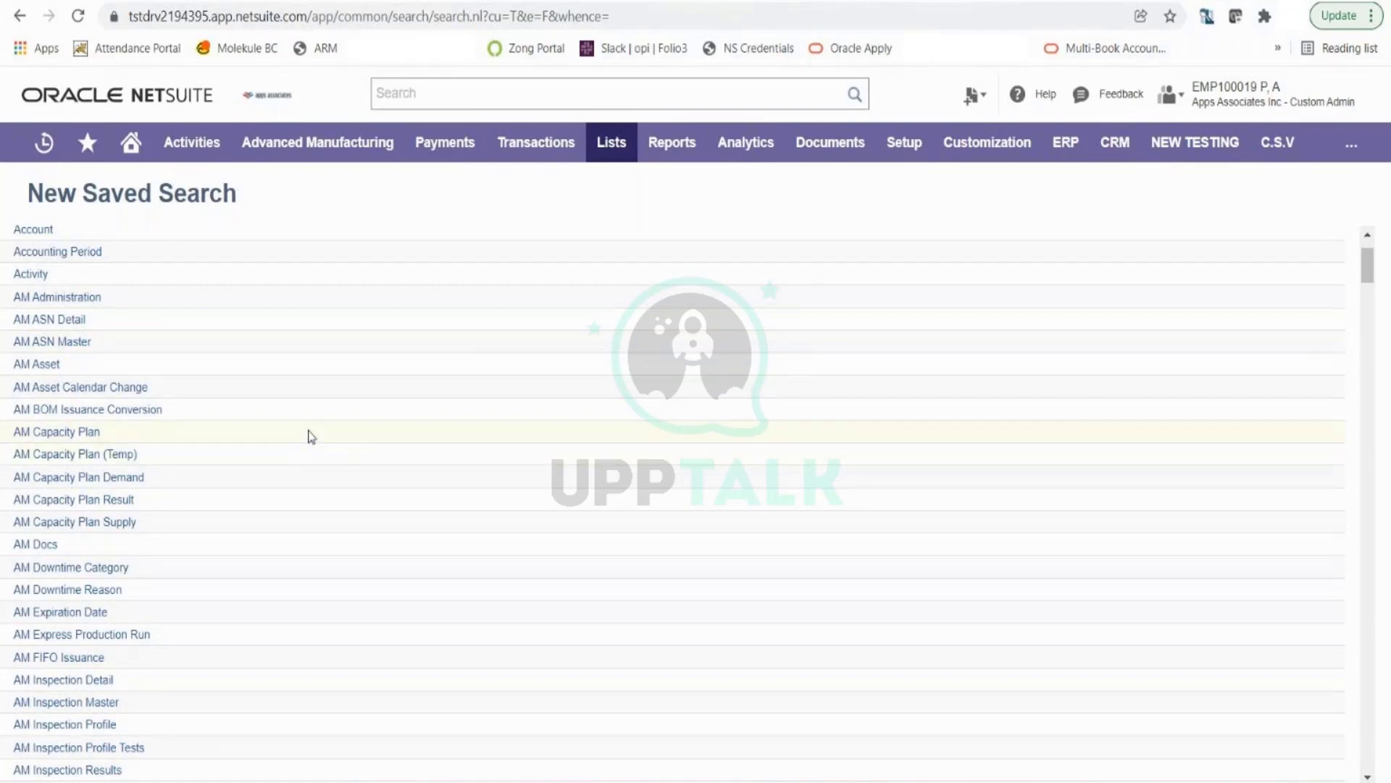
scroll(121, 239, up, 3)
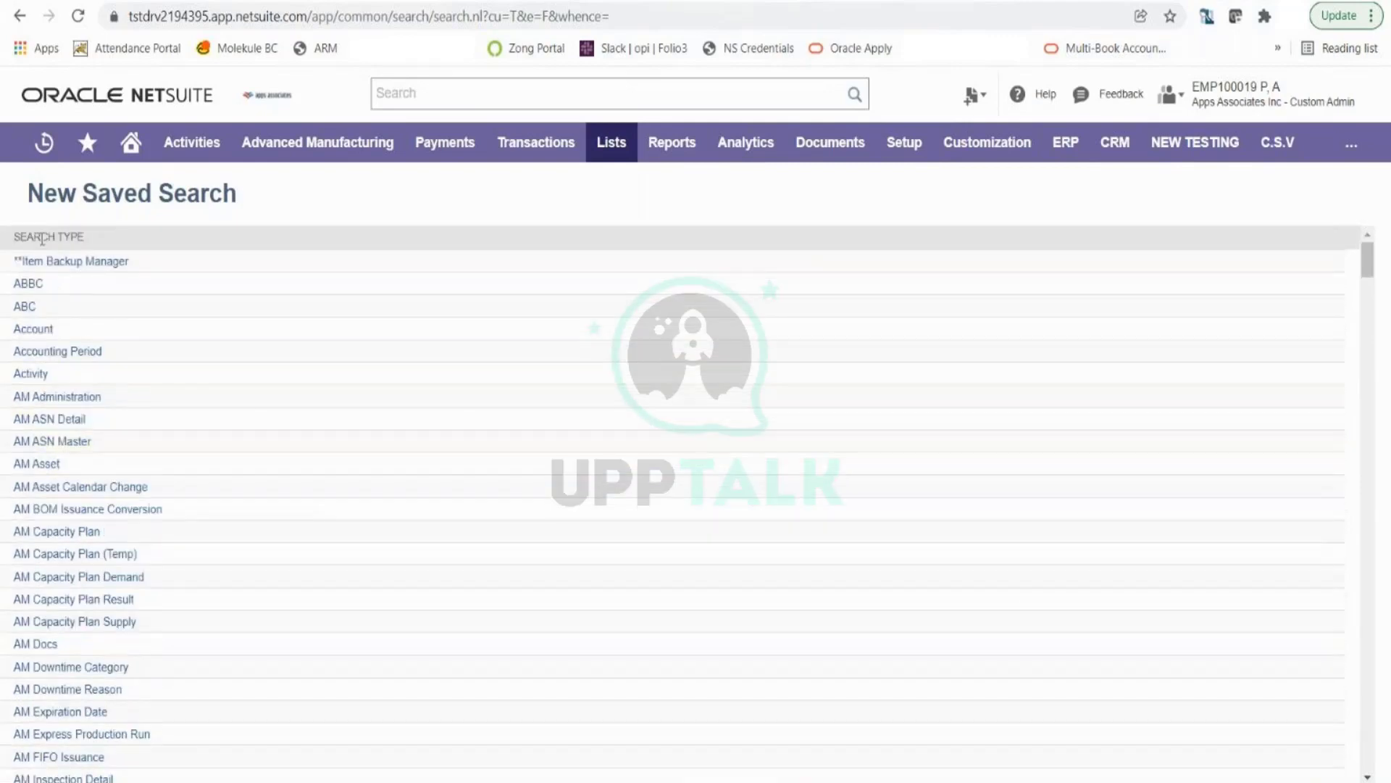
scroll(169, 477, down, 20)
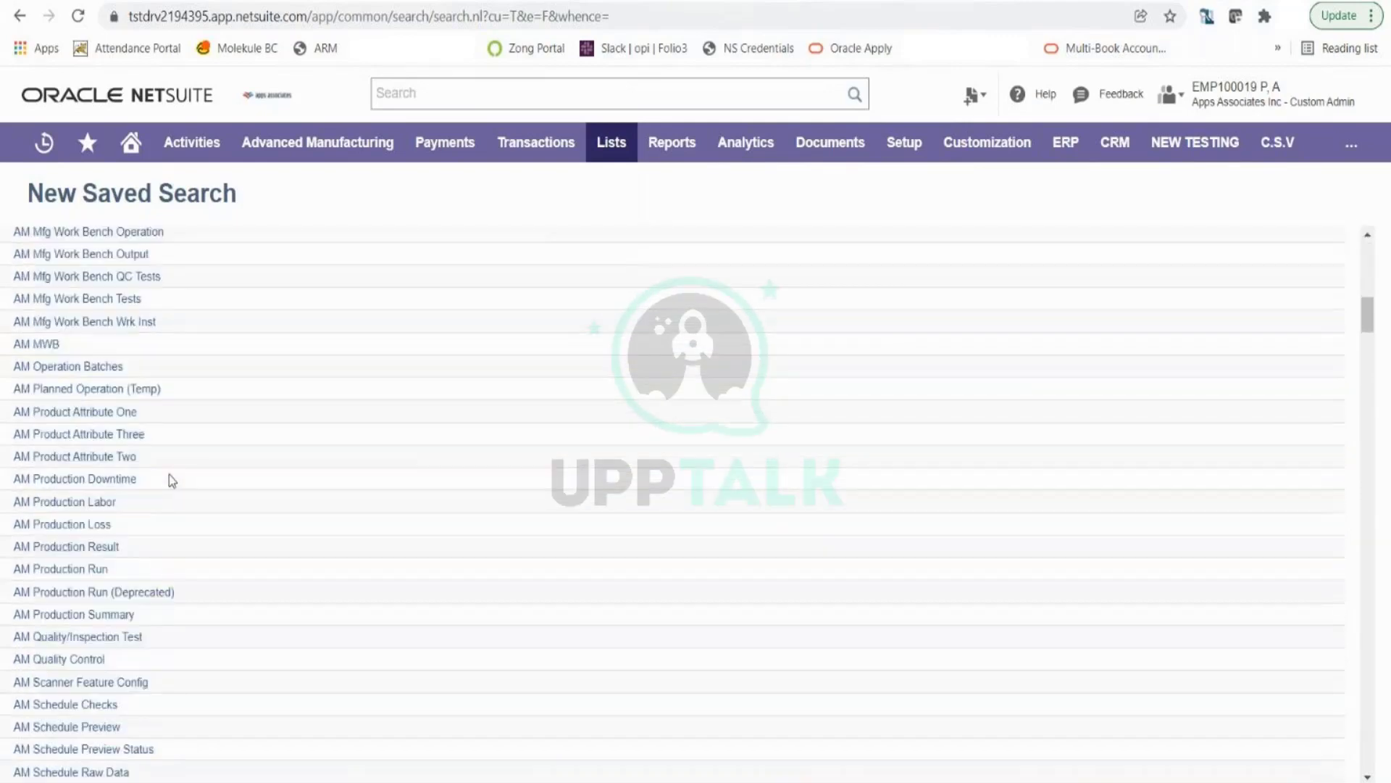
scroll(169, 479, down, 9)
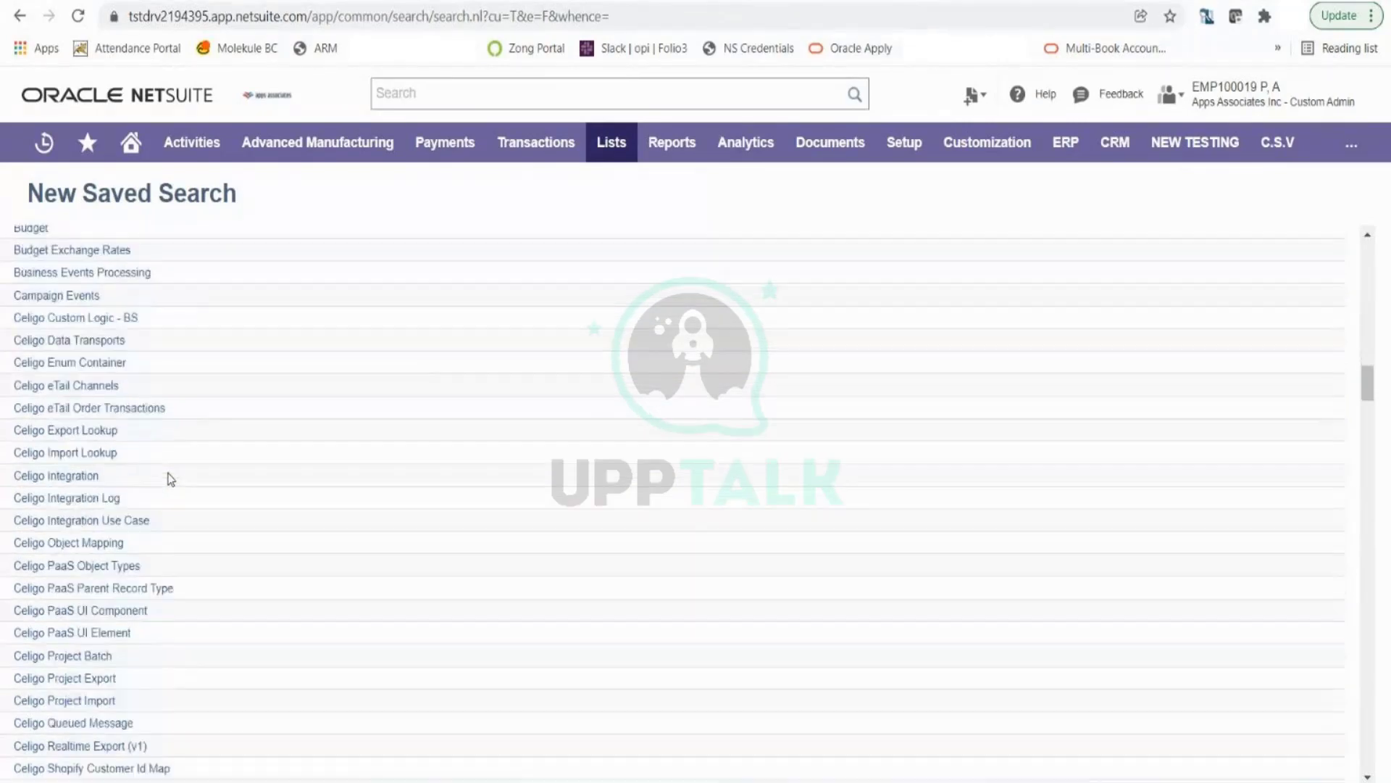
scroll(169, 478, down, 10)
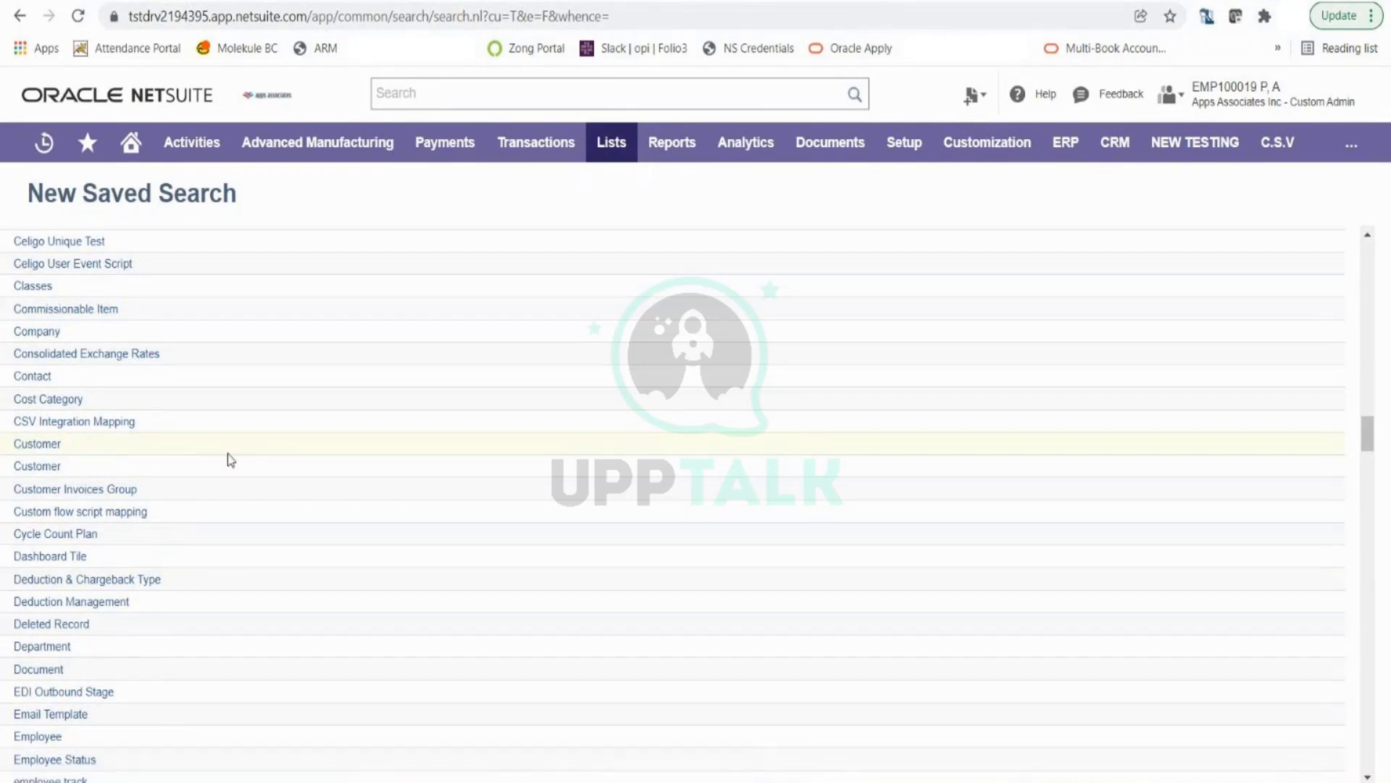
scroll(228, 455, down, 2)
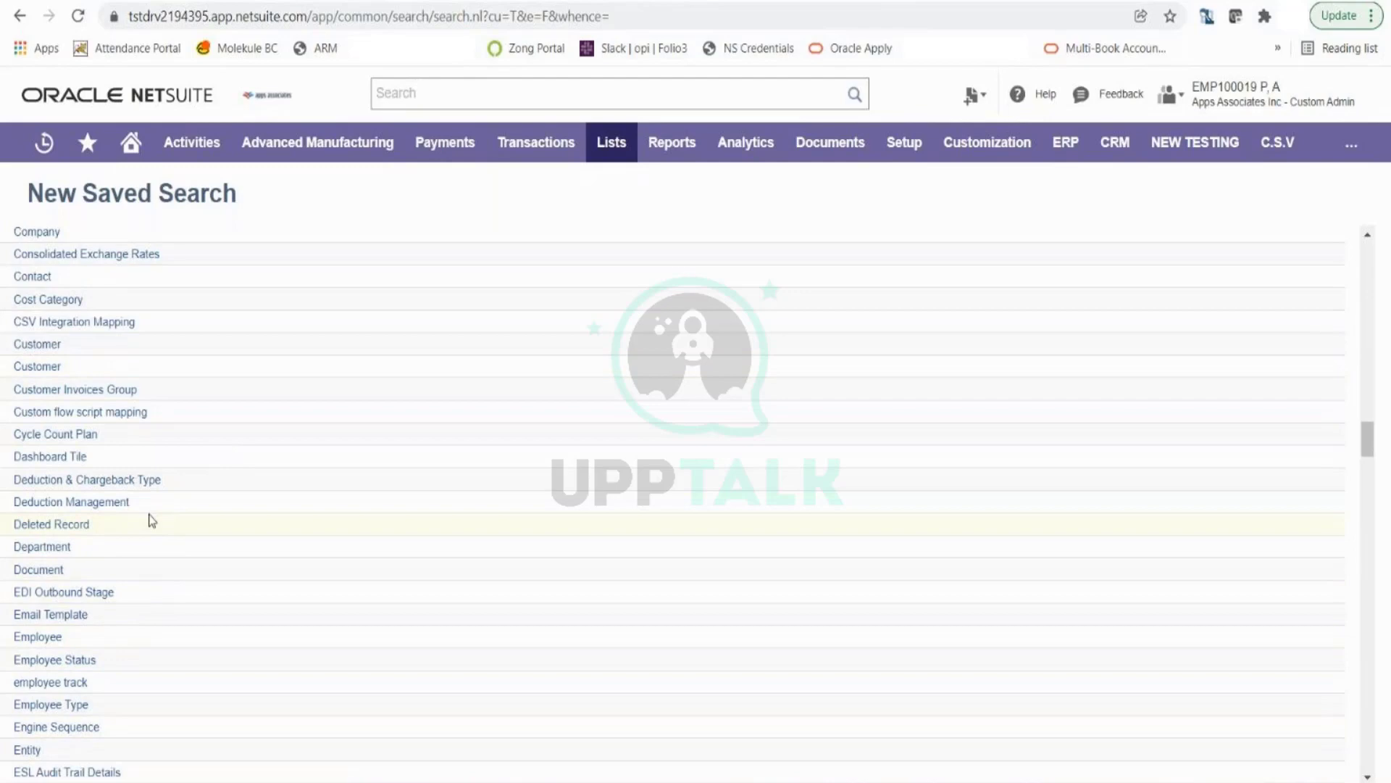
scroll(177, 593, down, 4)
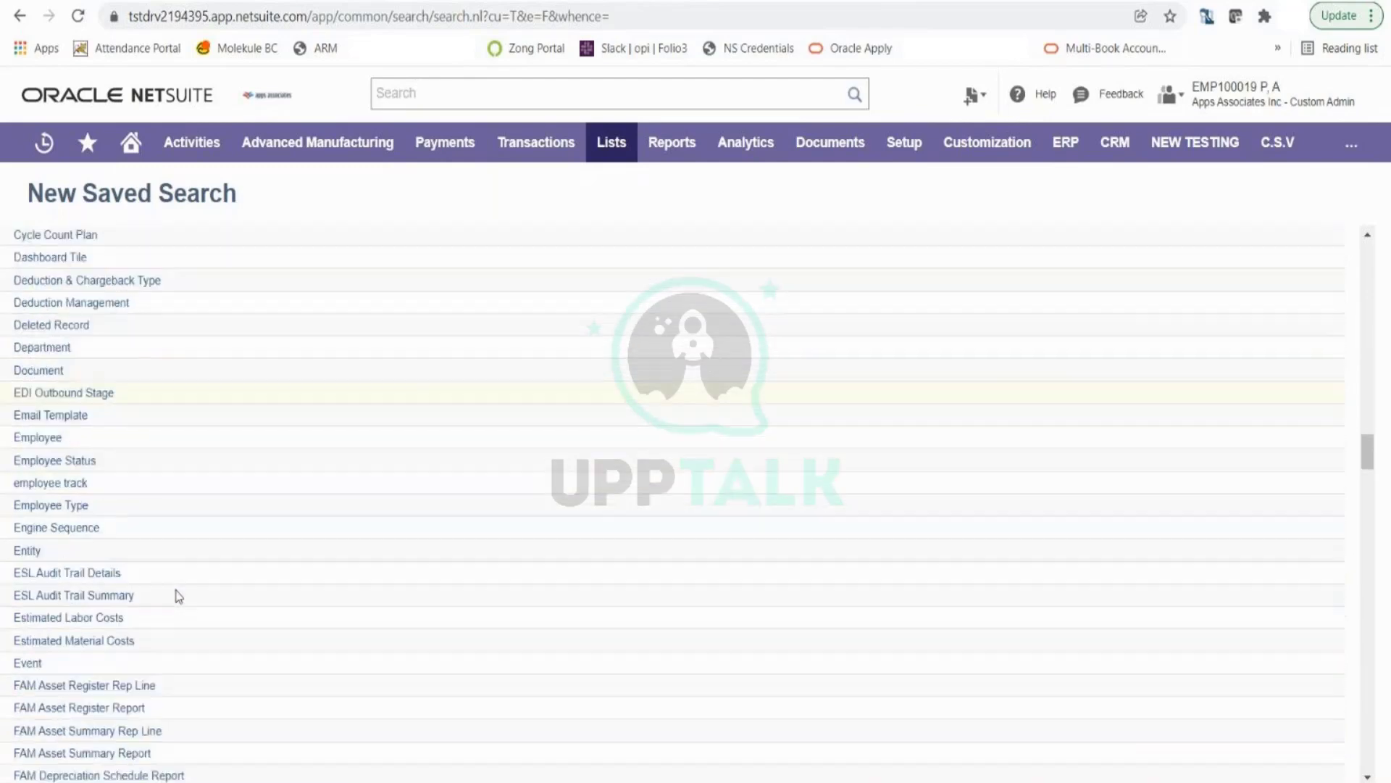
scroll(176, 596, down, 12)
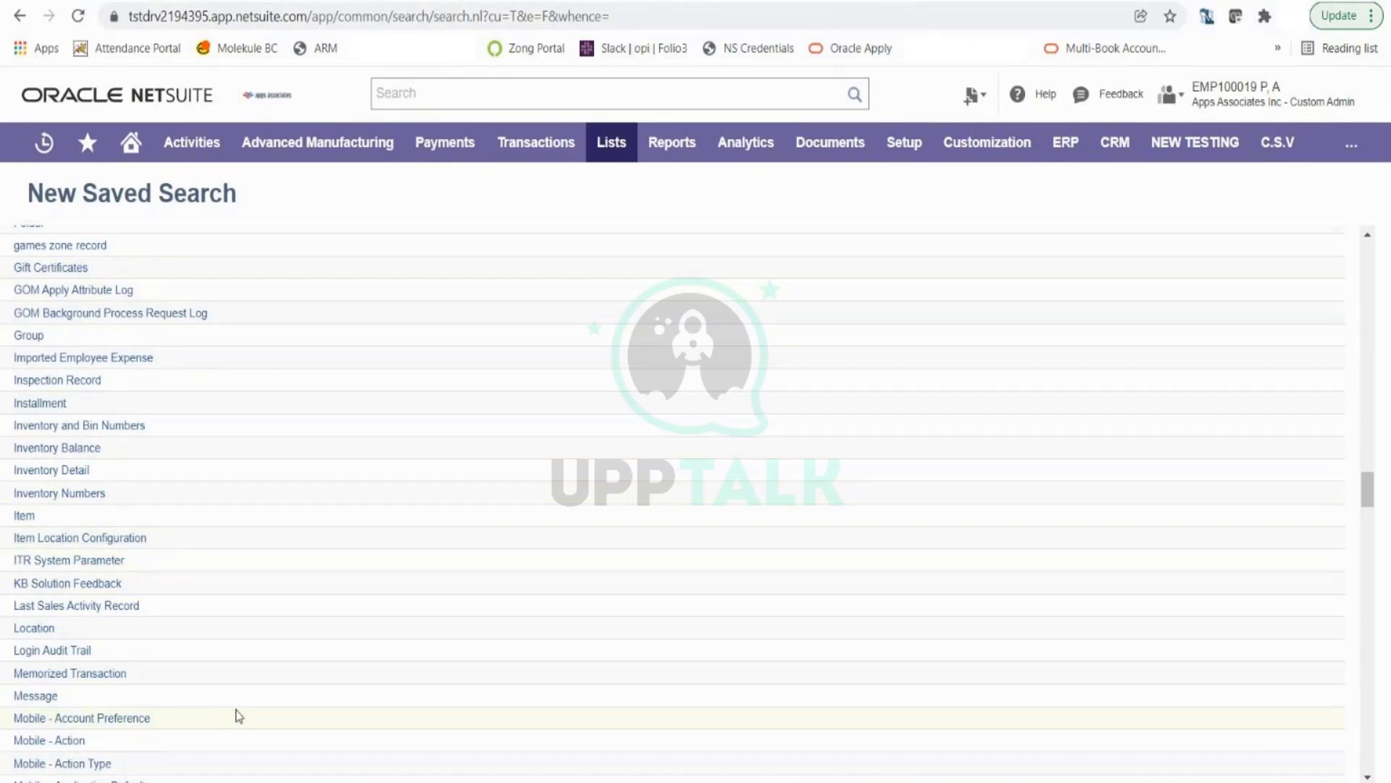
scroll(239, 717, down, 16)
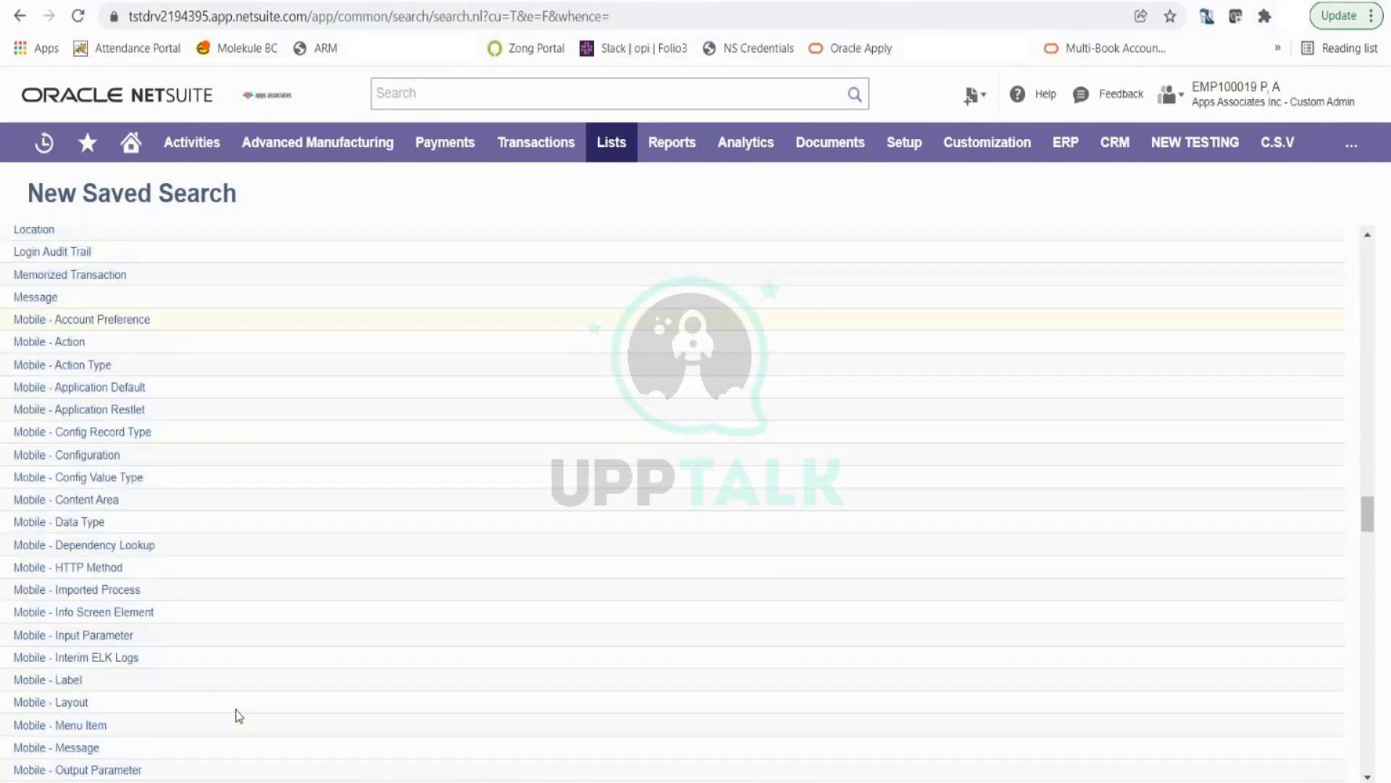
scroll(240, 714, down, 6)
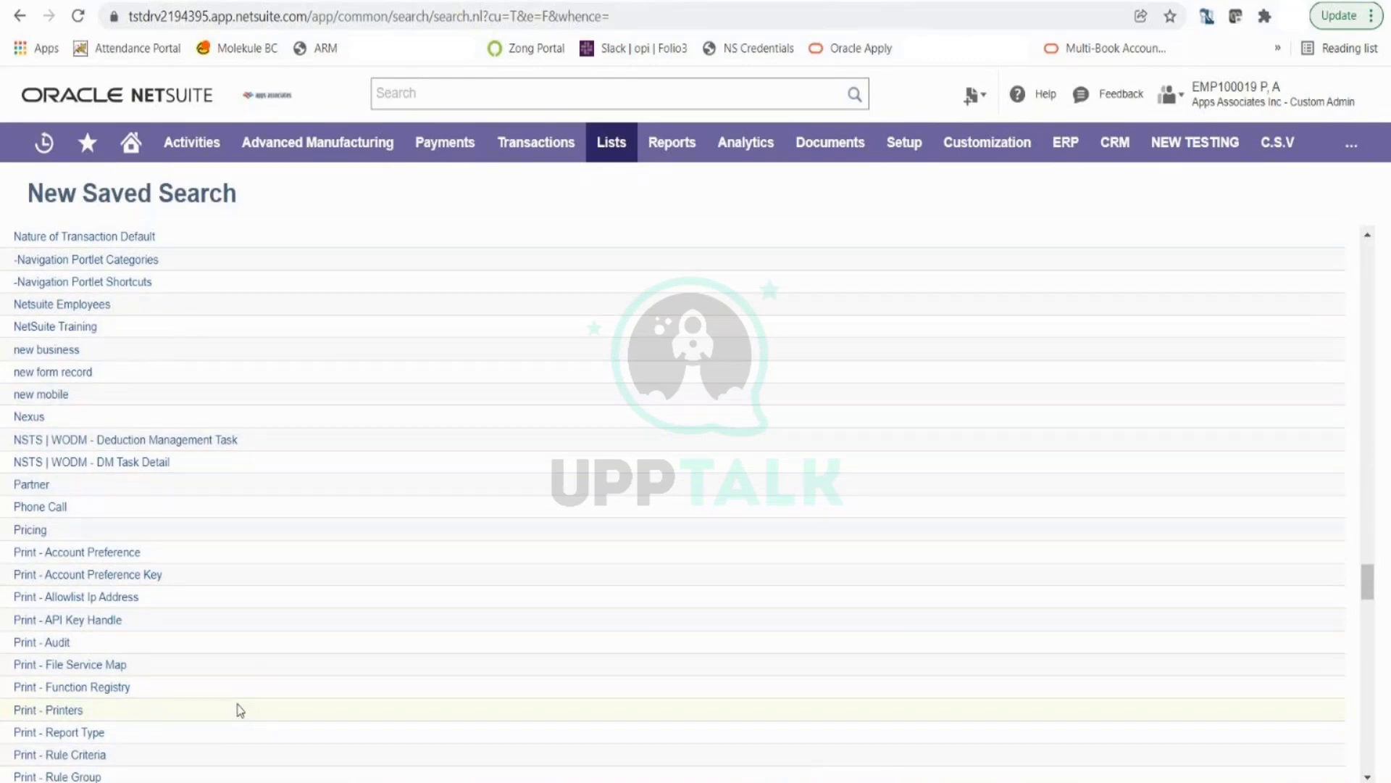
scroll(240, 710, down, 10)
scroll(240, 710, down, 12)
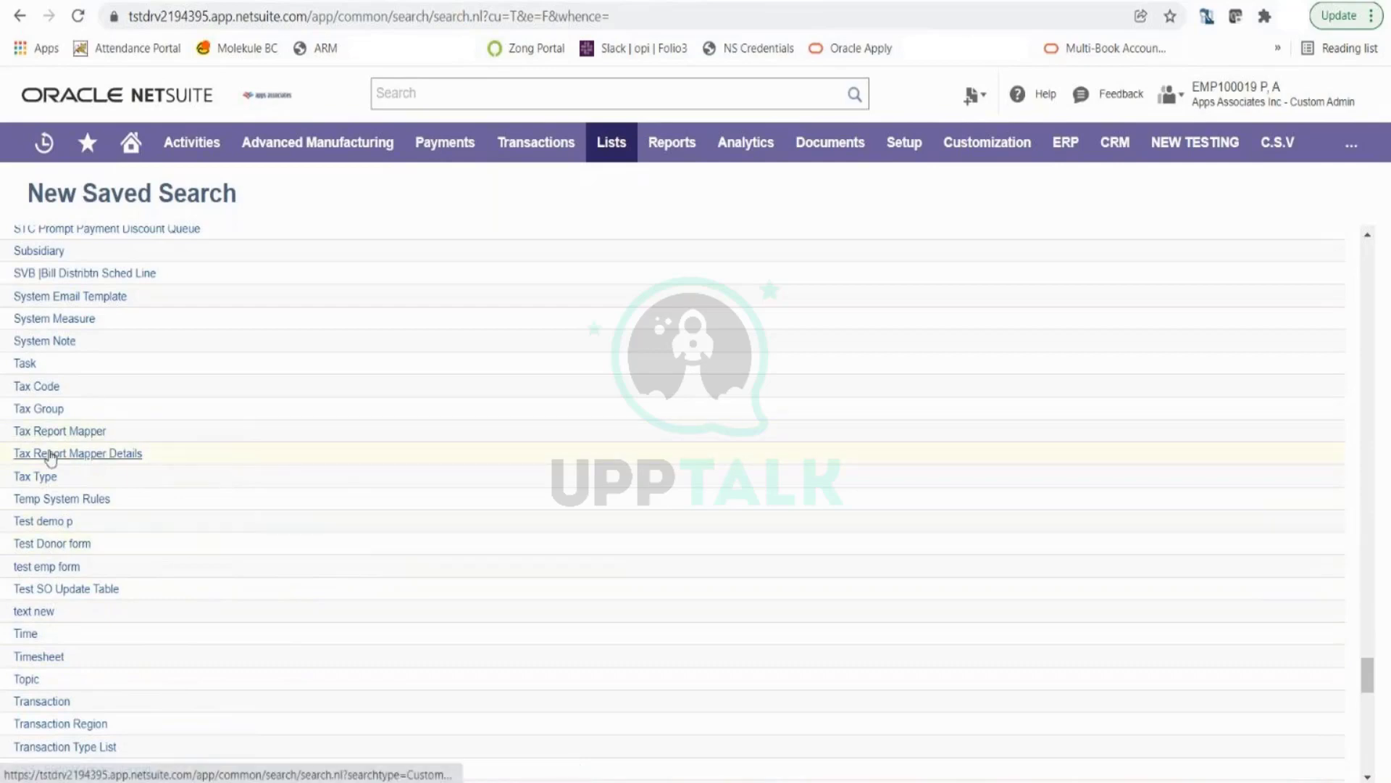
scroll(230, 570, up, 5)
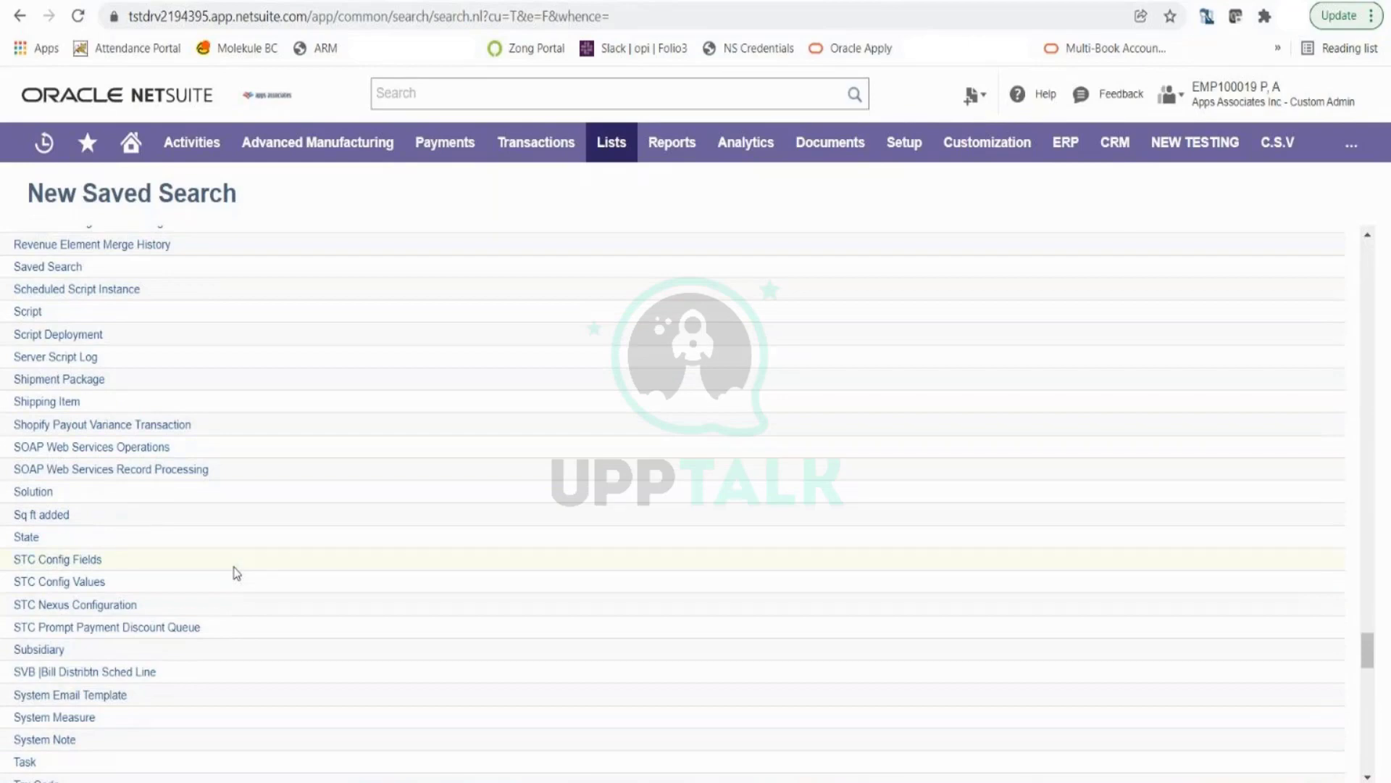
scroll(236, 572, up, 20)
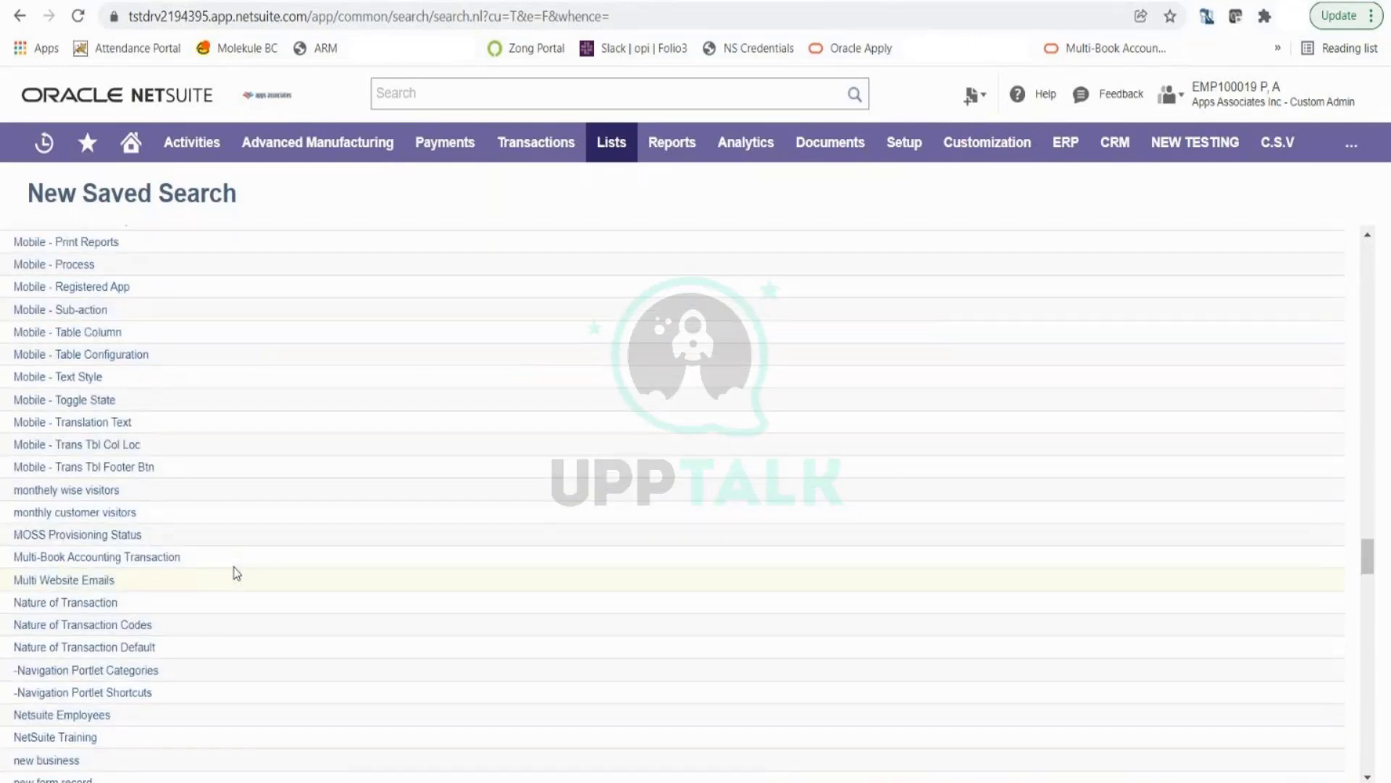
scroll(236, 572, up, 20)
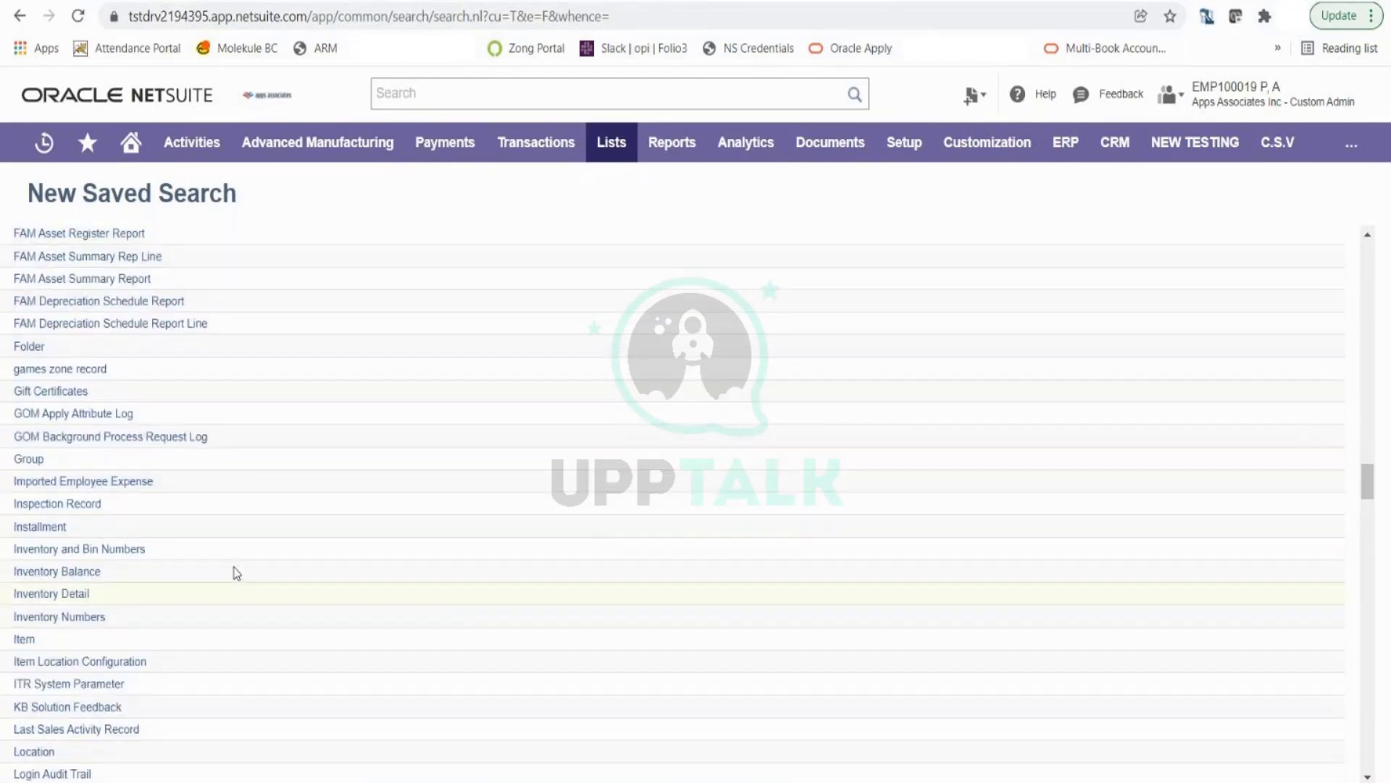
scroll(236, 572, up, 15)
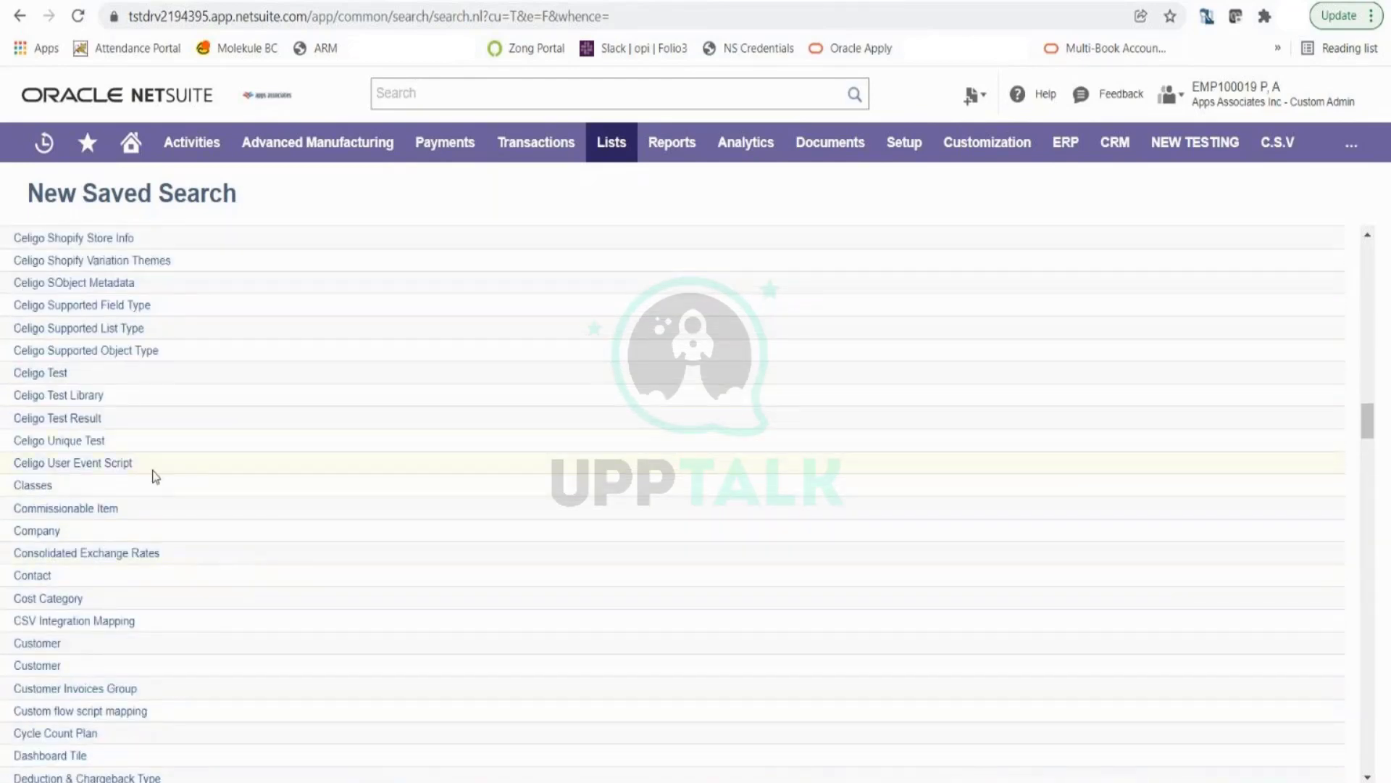
click(36, 644)
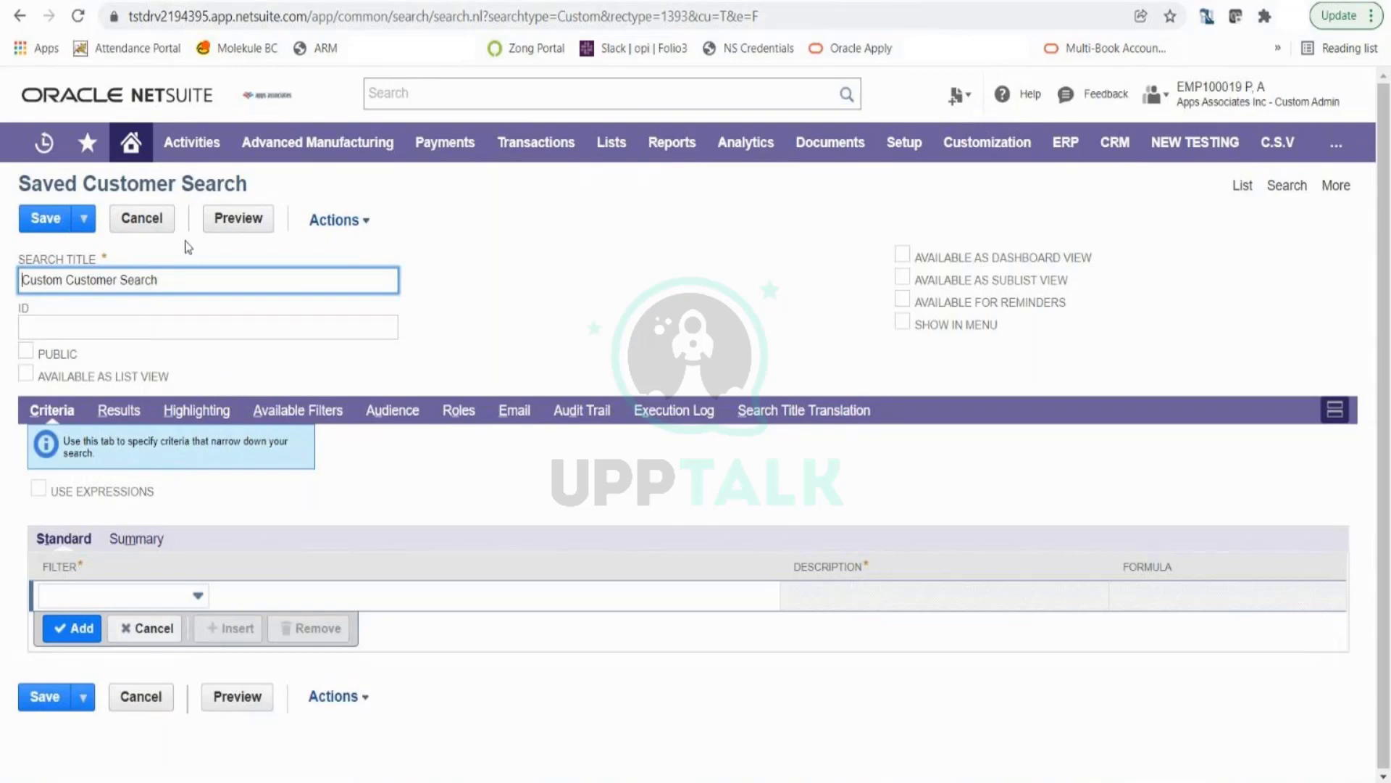
click(170, 225)
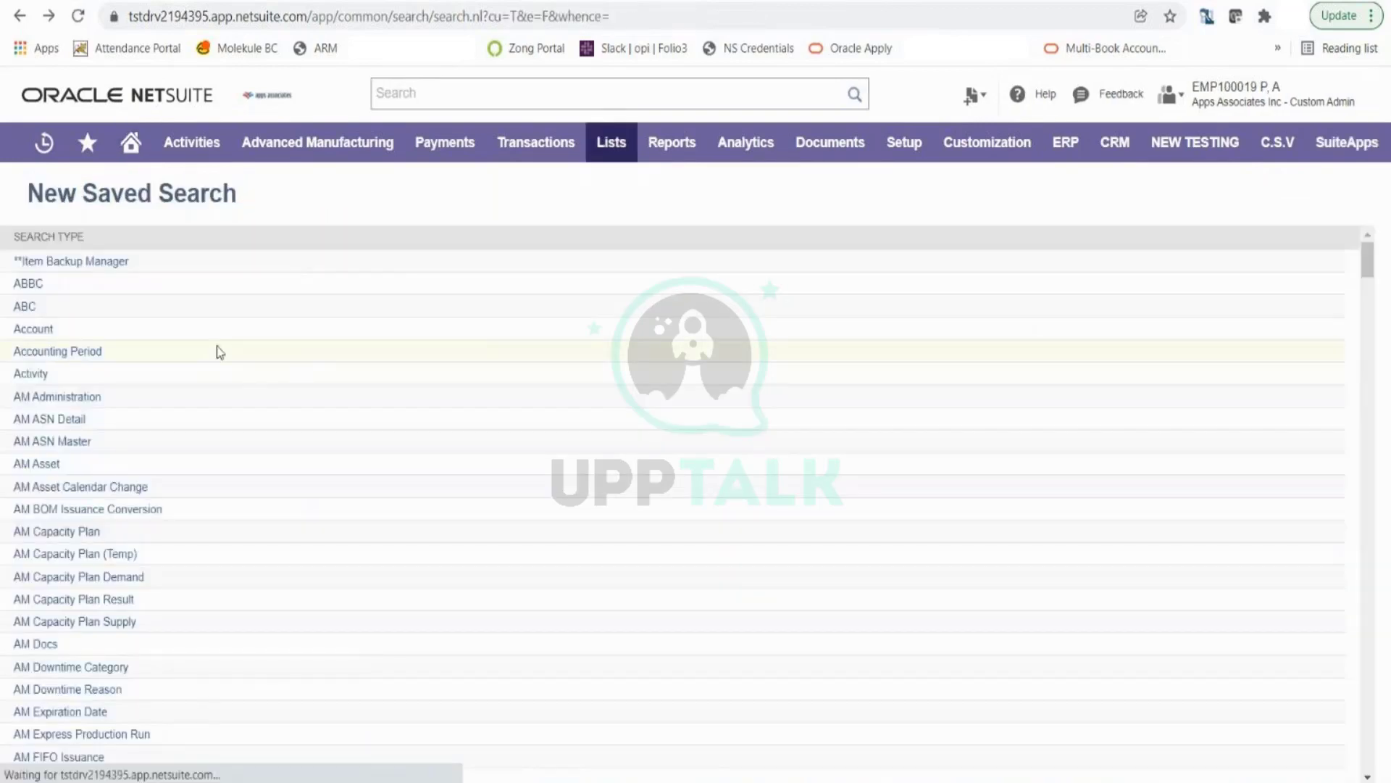
- Examine the filter fields offered for the first Customer search type and open that record type's list
scroll(174, 507, down, 3)
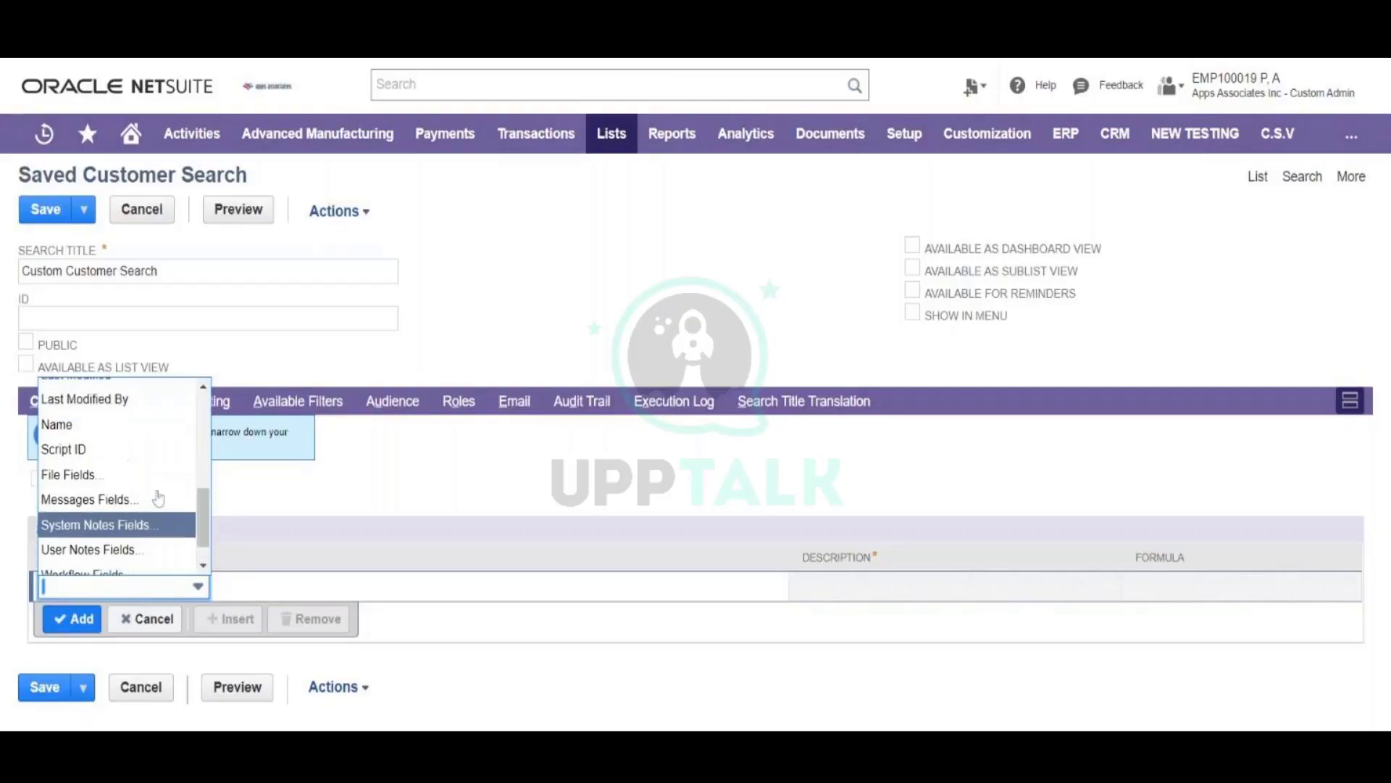
scroll(155, 500, up, 3)
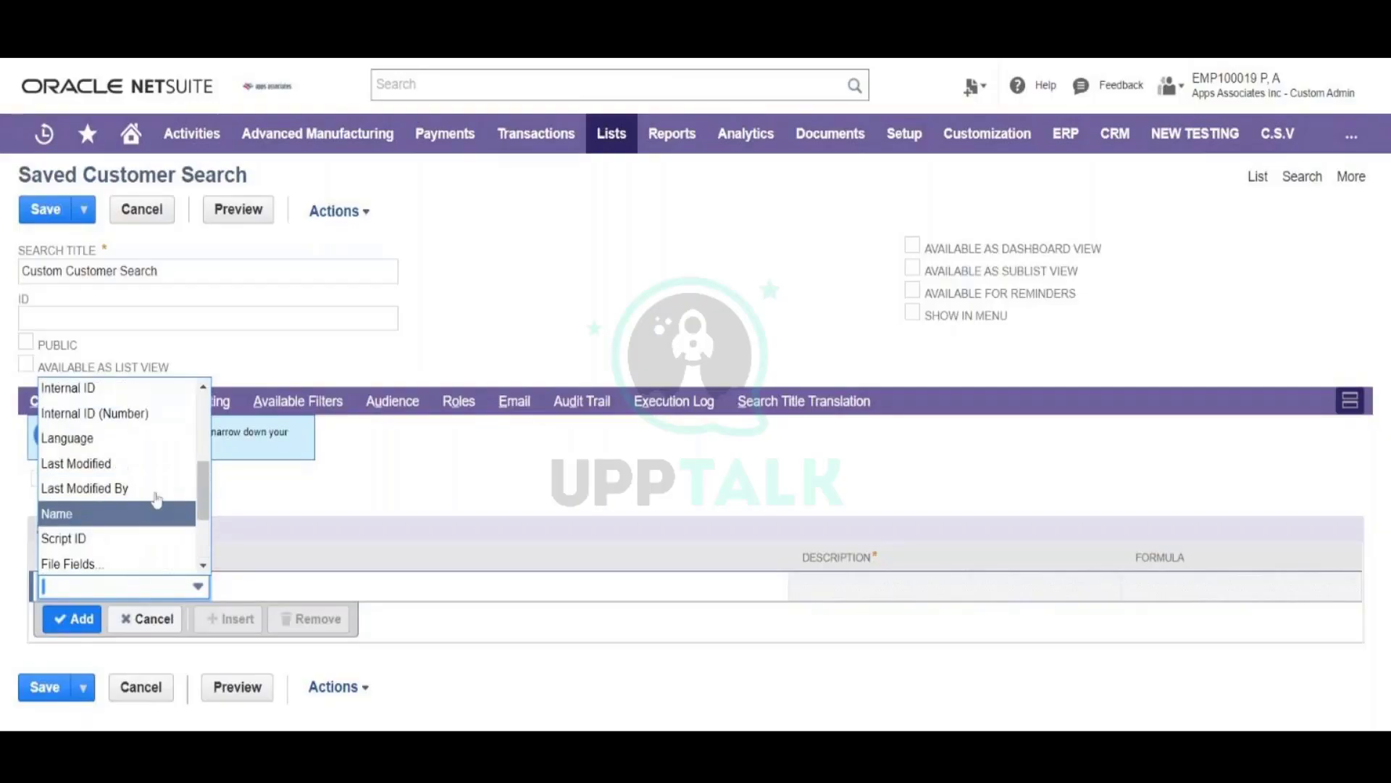
scroll(156, 500, down, 2)
scroll(156, 500, up, 3)
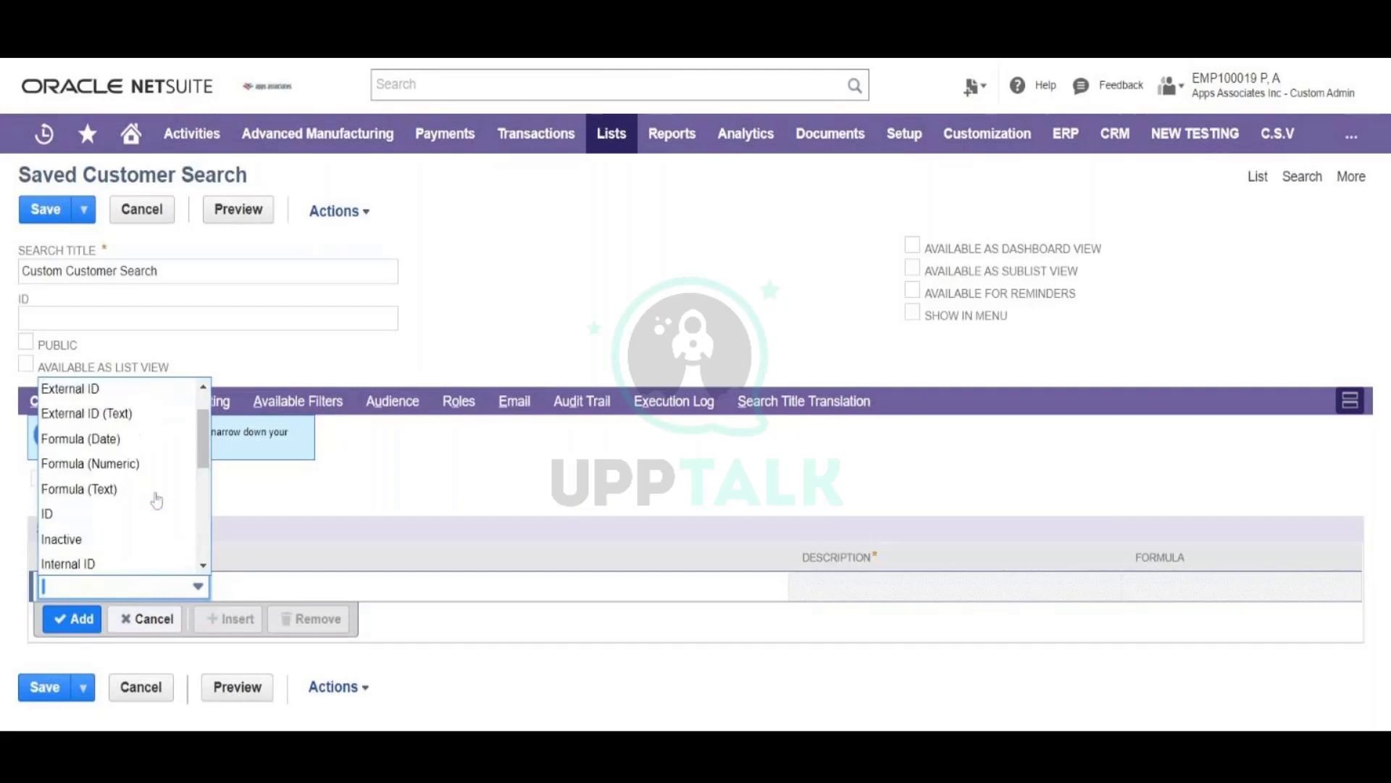
scroll(156, 499, down, 5)
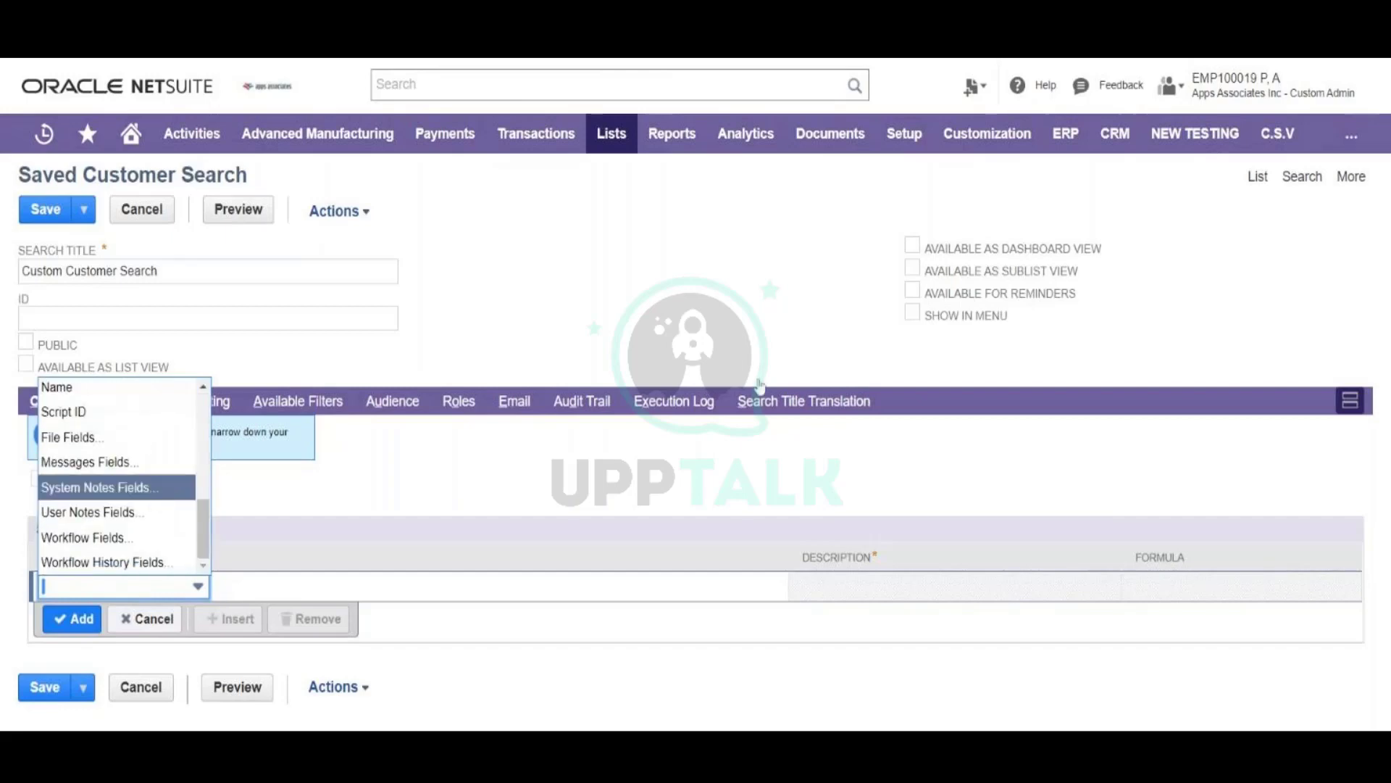
click(1253, 183)
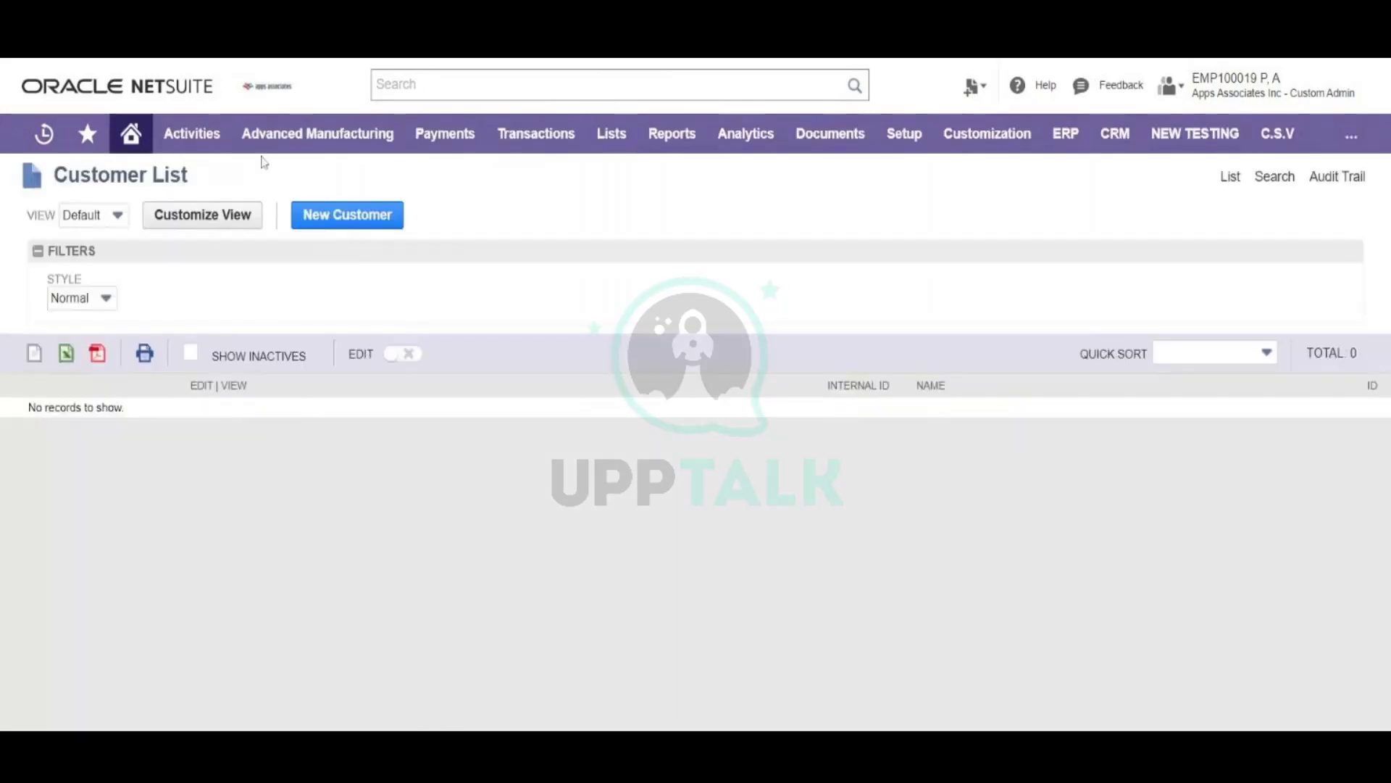
- Start another new saved search from the transaction management options, using the second Customer search type
mouse_move(391, 145)
mouse_move(513, 134)
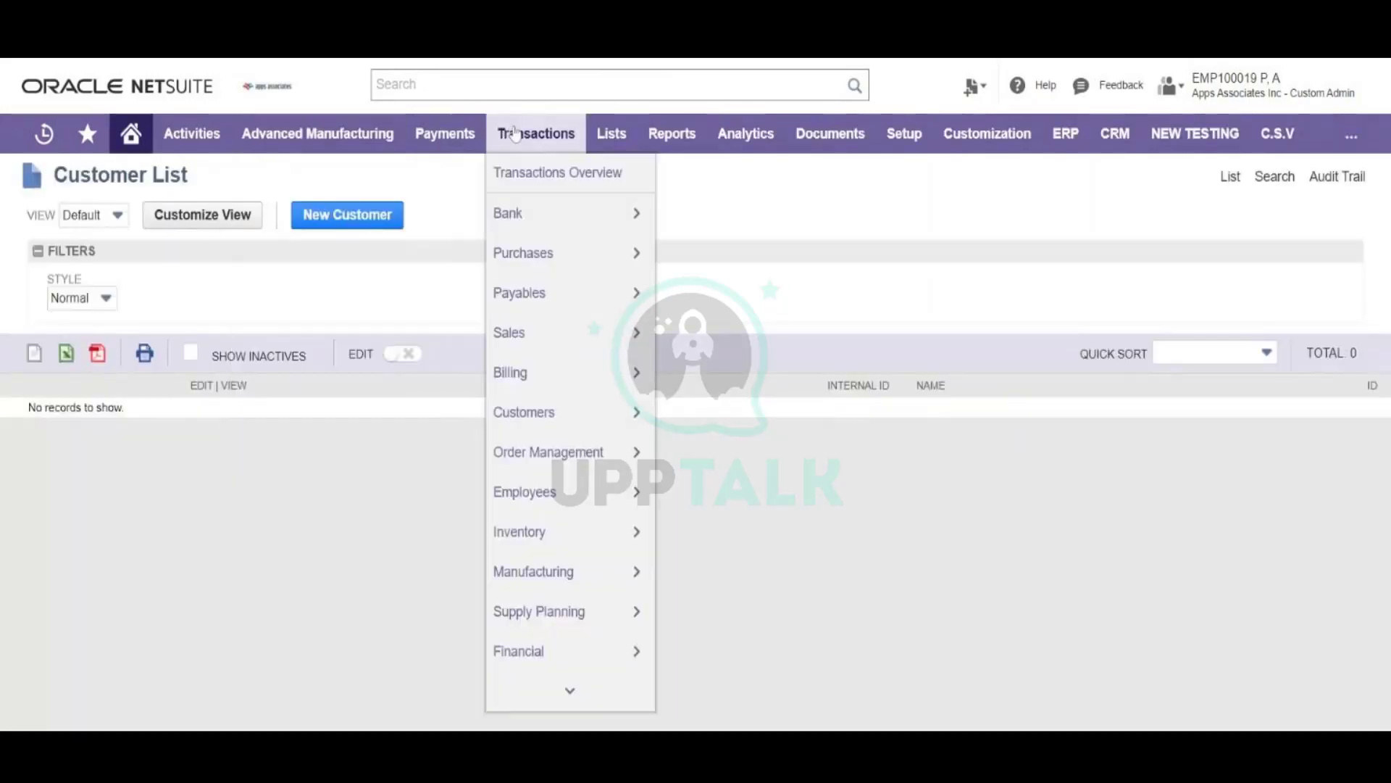
mouse_move(568, 688)
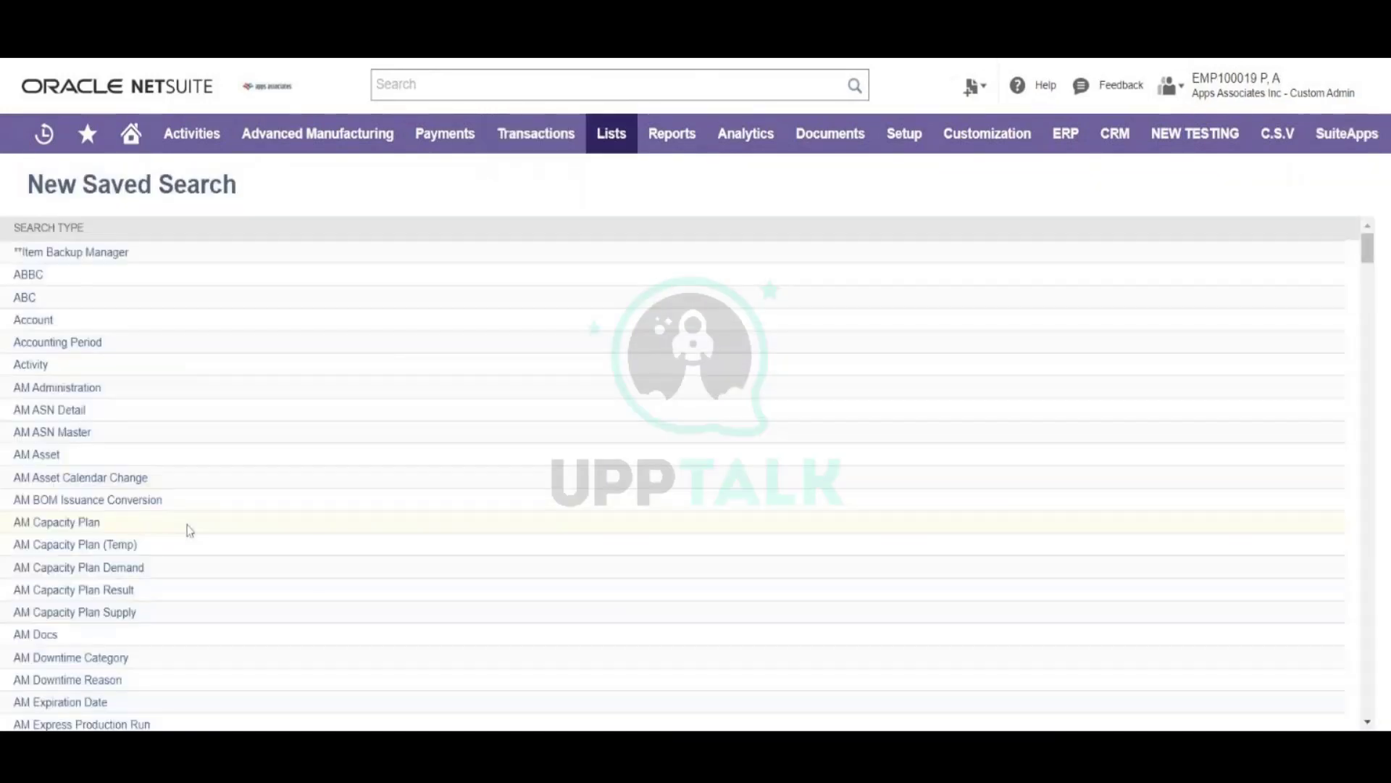
scroll(186, 528, down, 10)
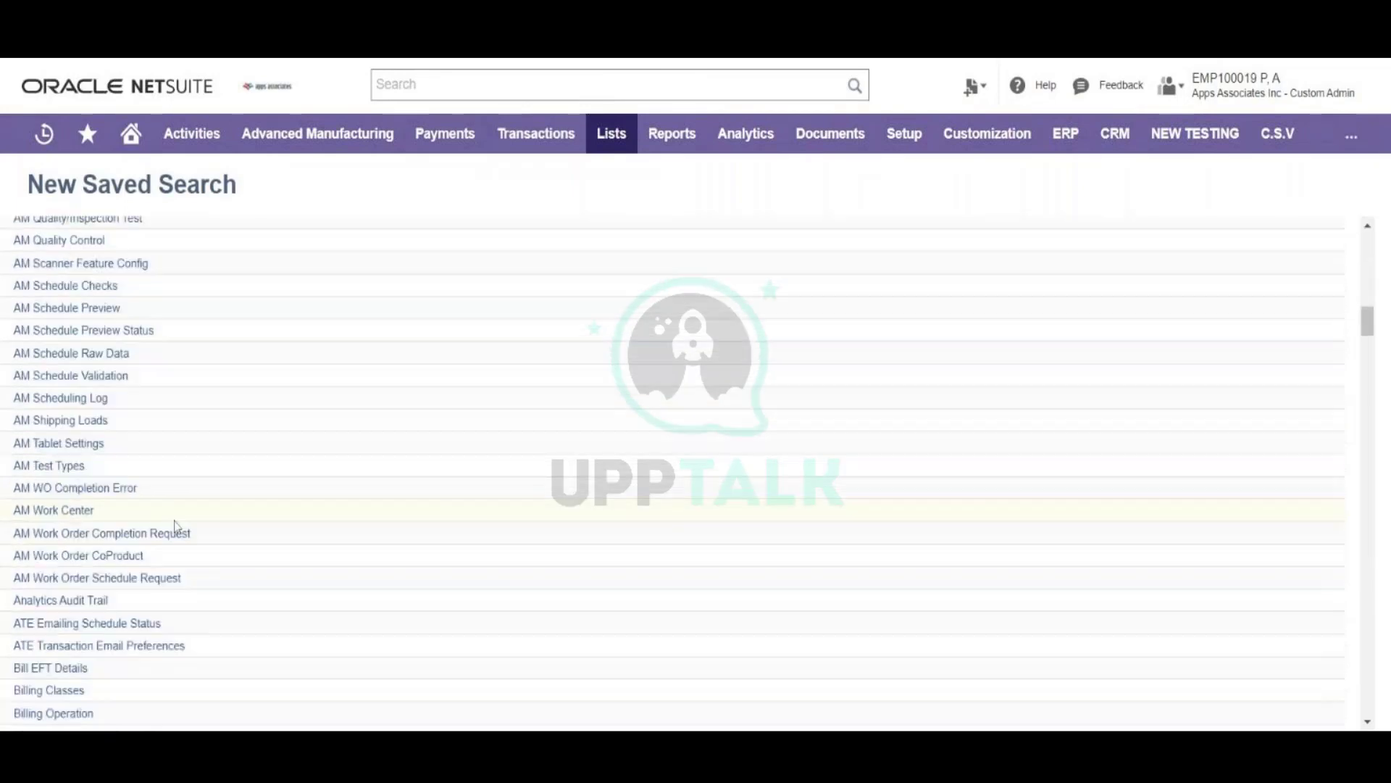
scroll(174, 525, down, 15)
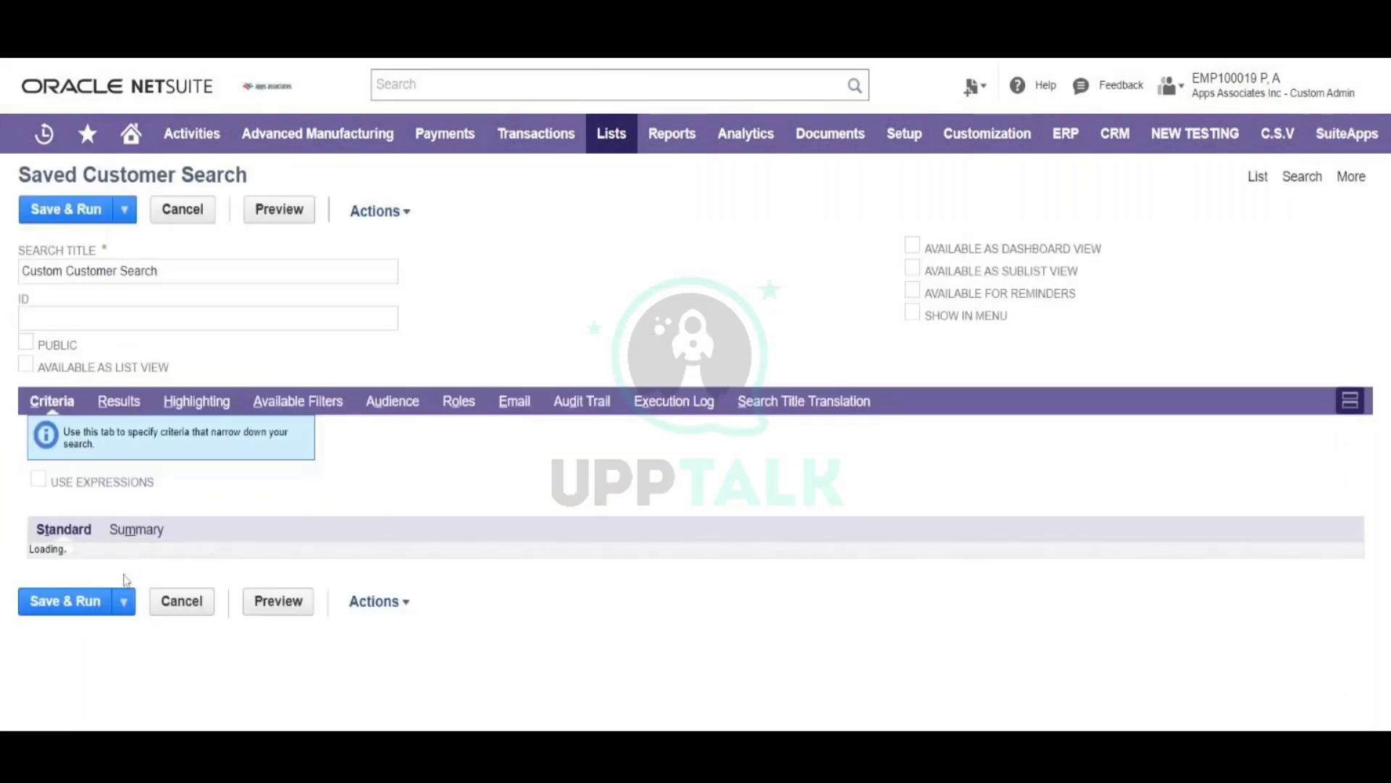
- Look through the filter fields available for the criteria of the new customer search
click(131, 576)
scroll(195, 516, down, 10)
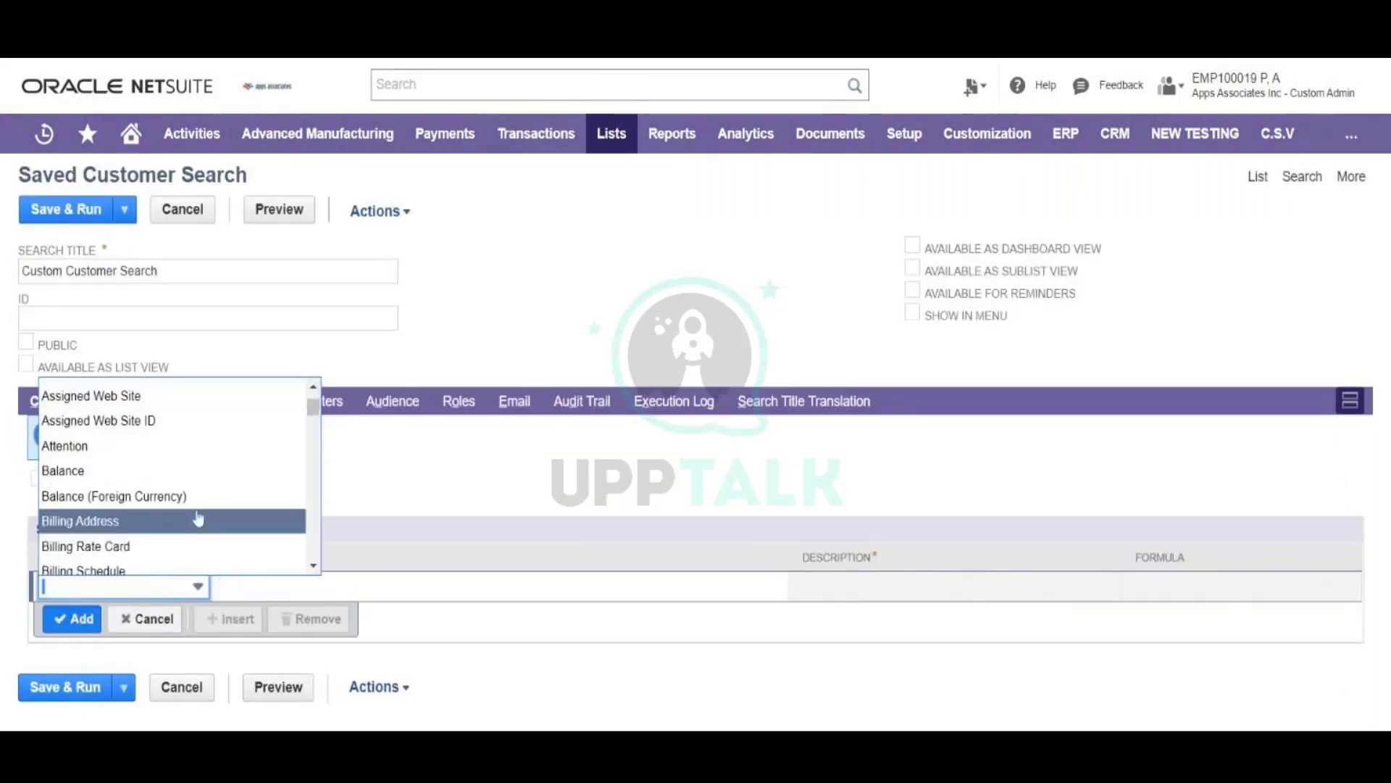
scroll(196, 516, down, 15)
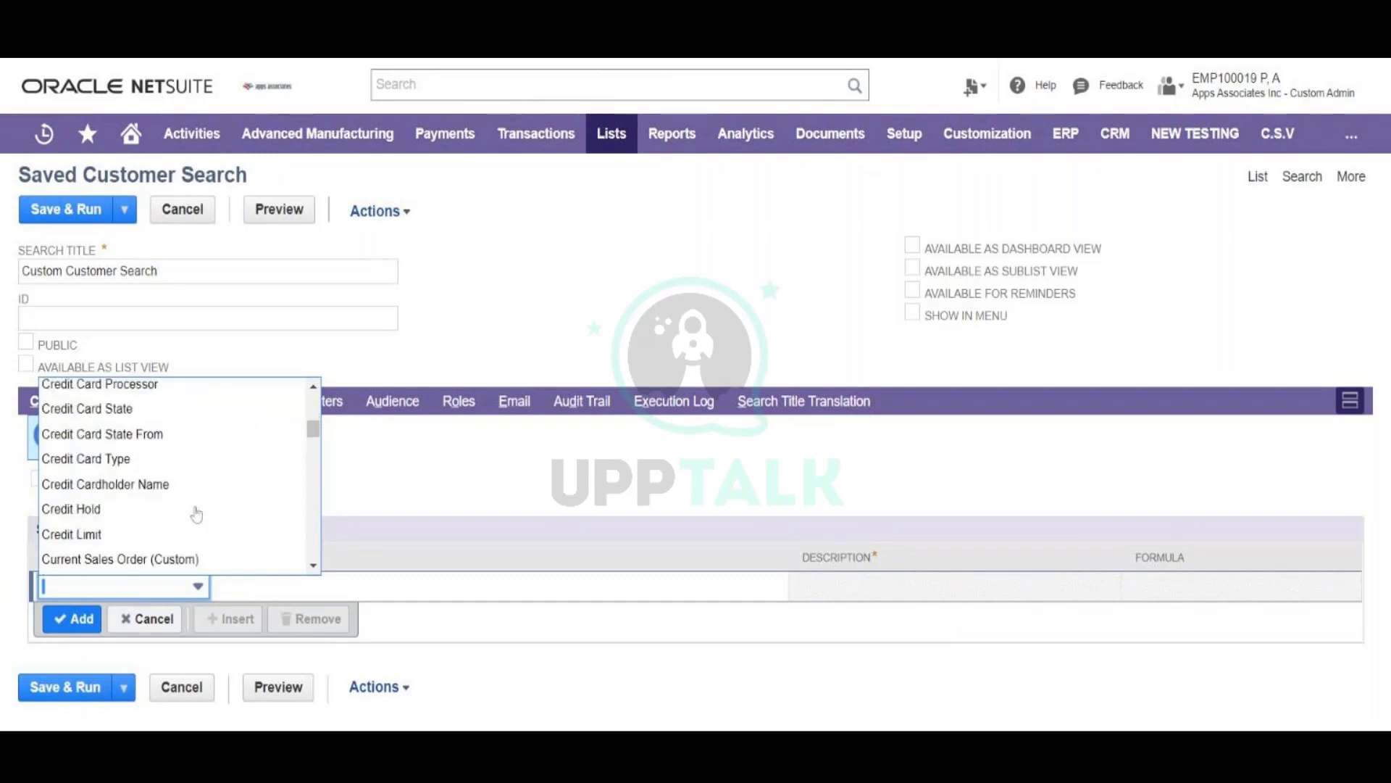
click(428, 497)
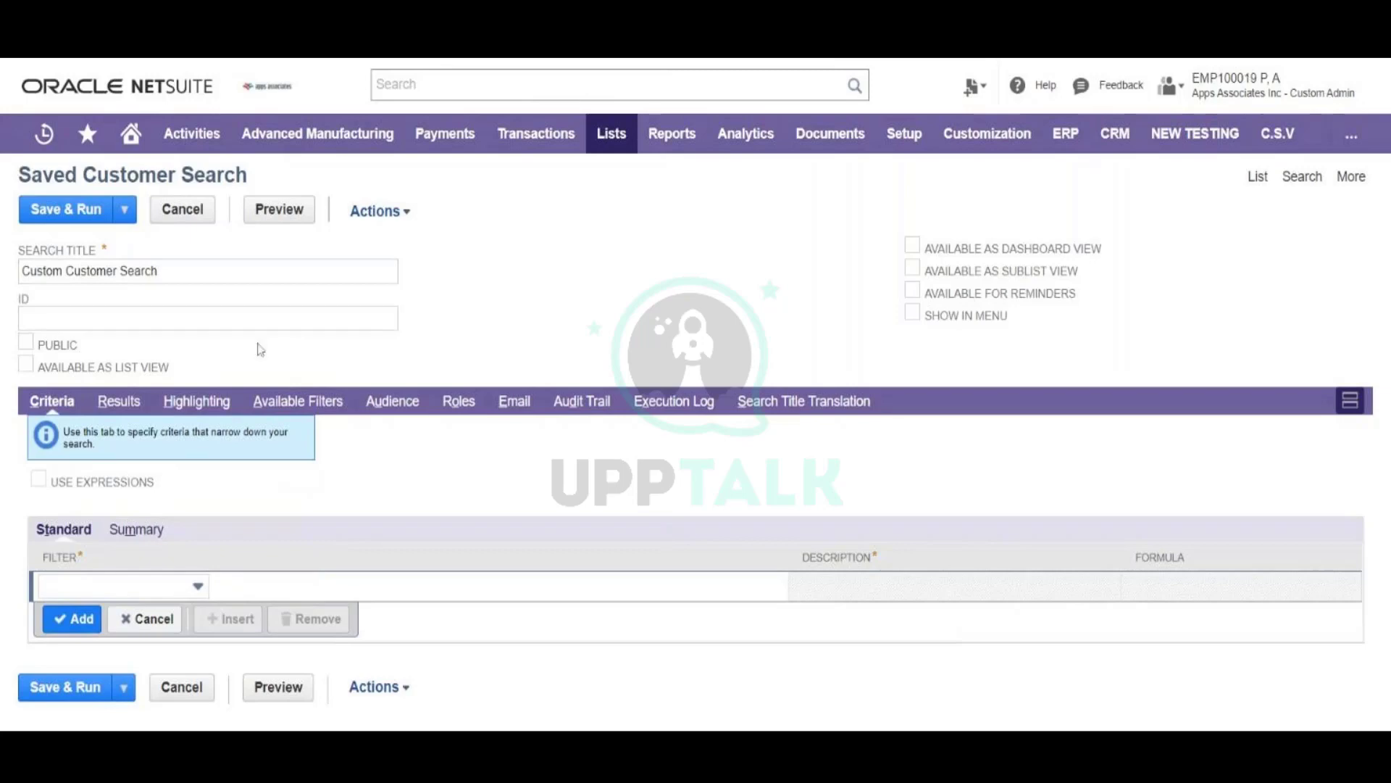
- Set the search title to "All Customer in America"
drag(158, 271, 14, 265)
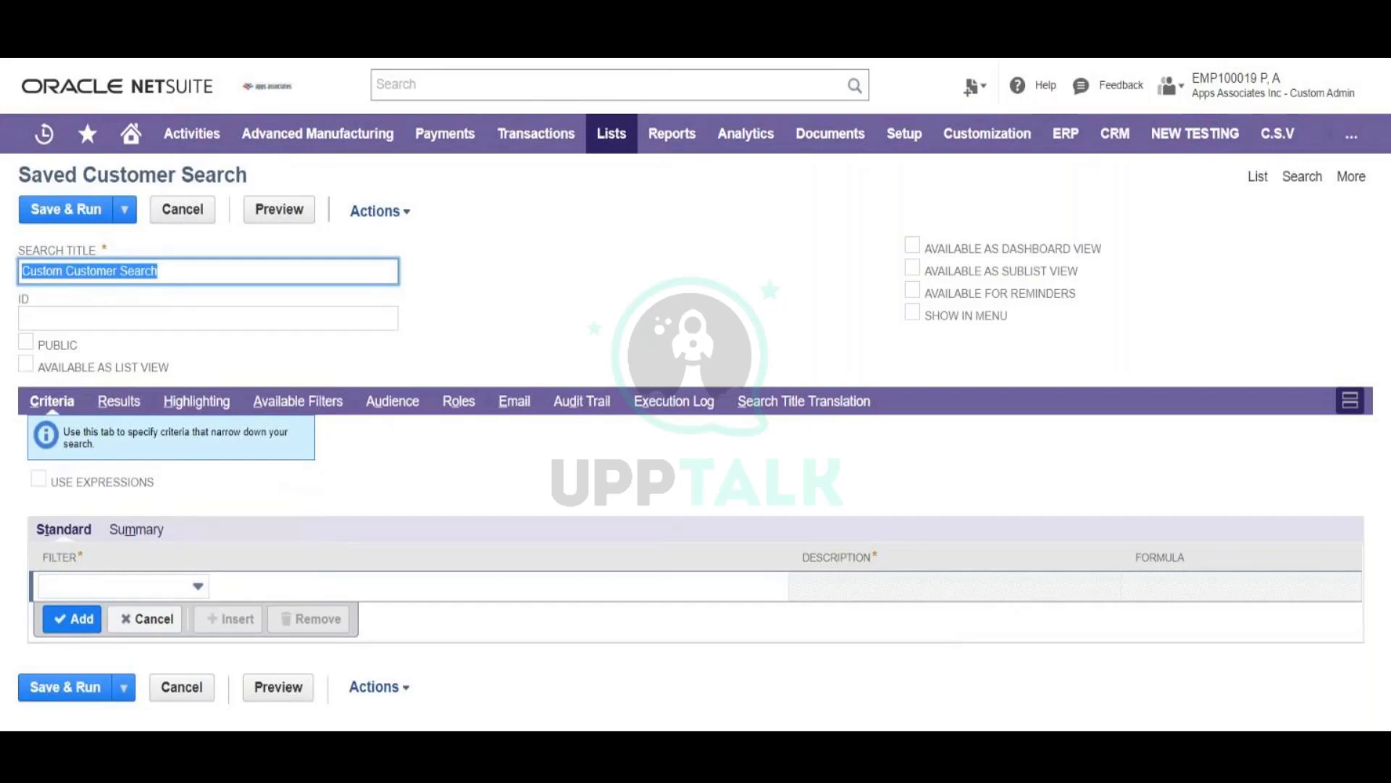
text(All Cus)
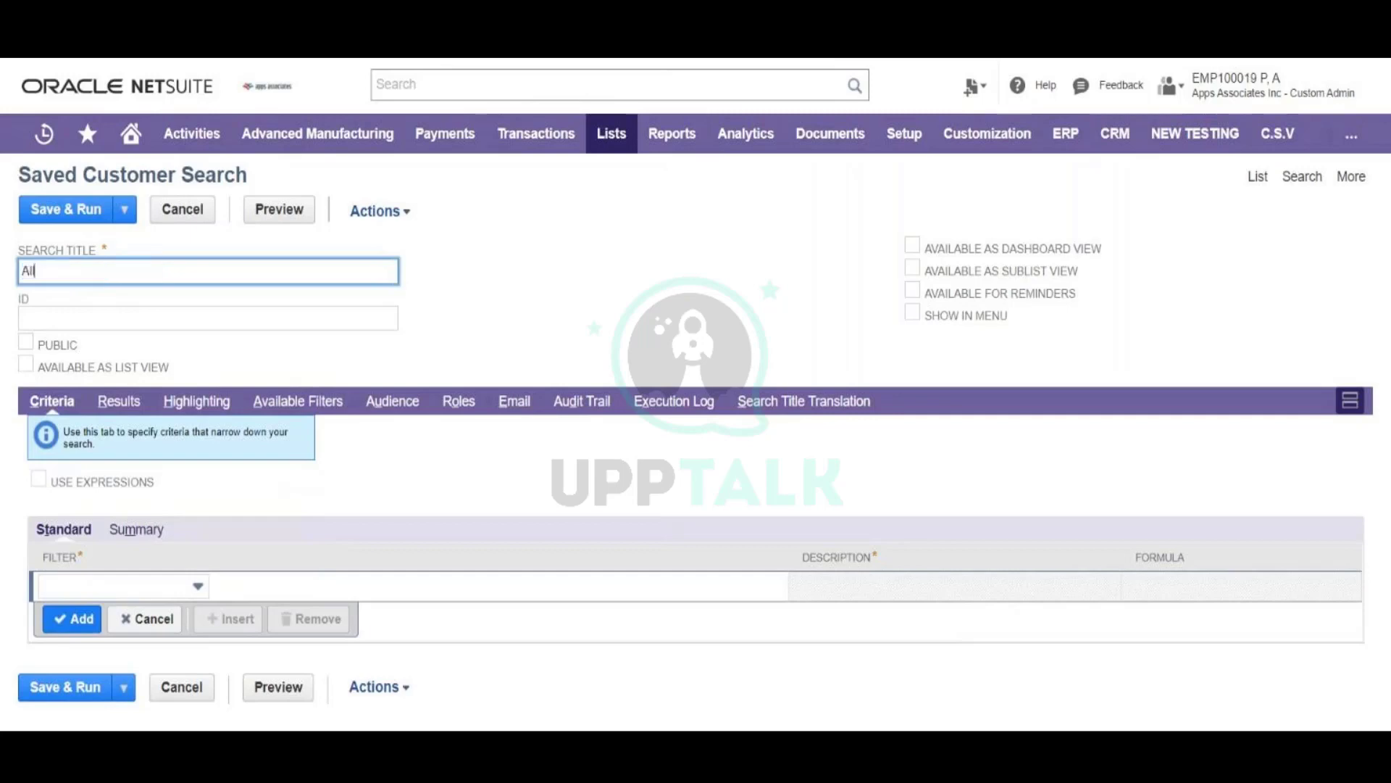
text(mer in America)
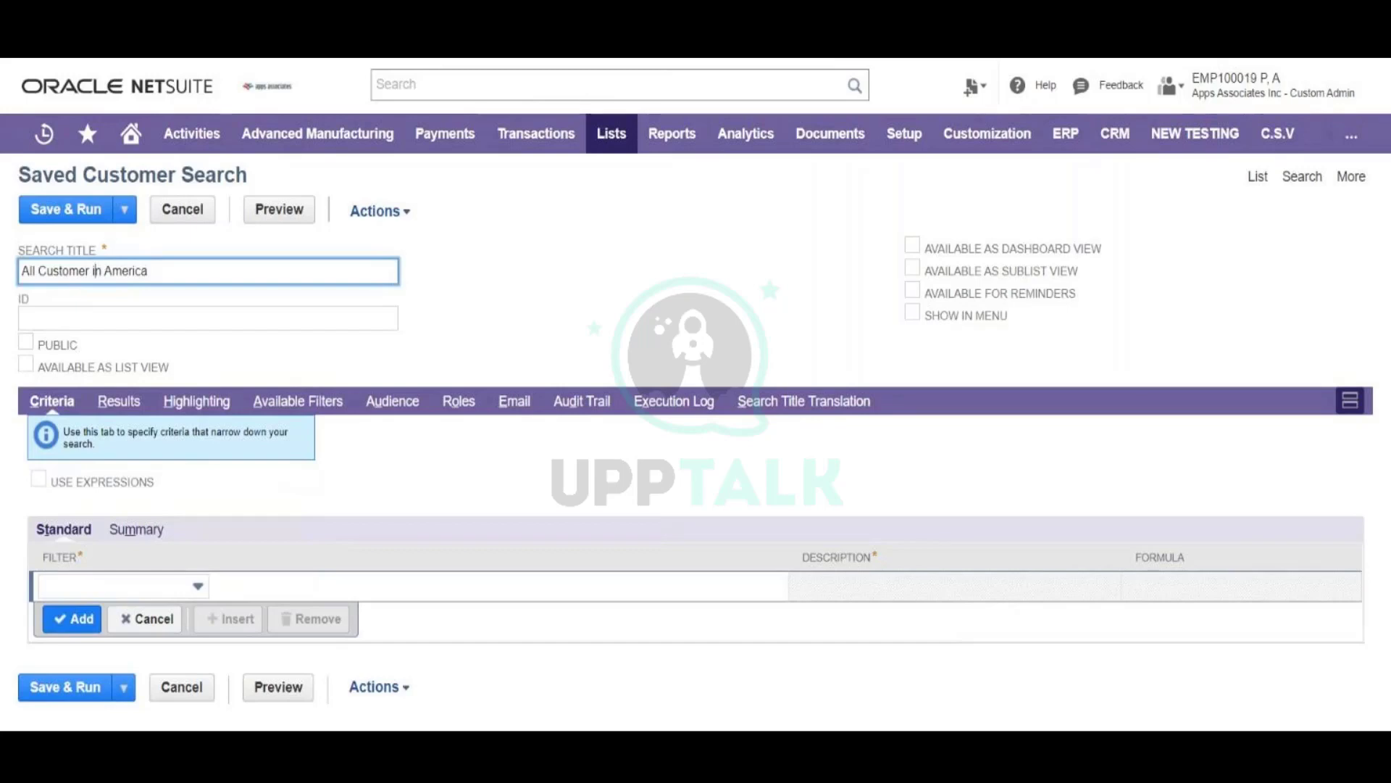
key(Tab)
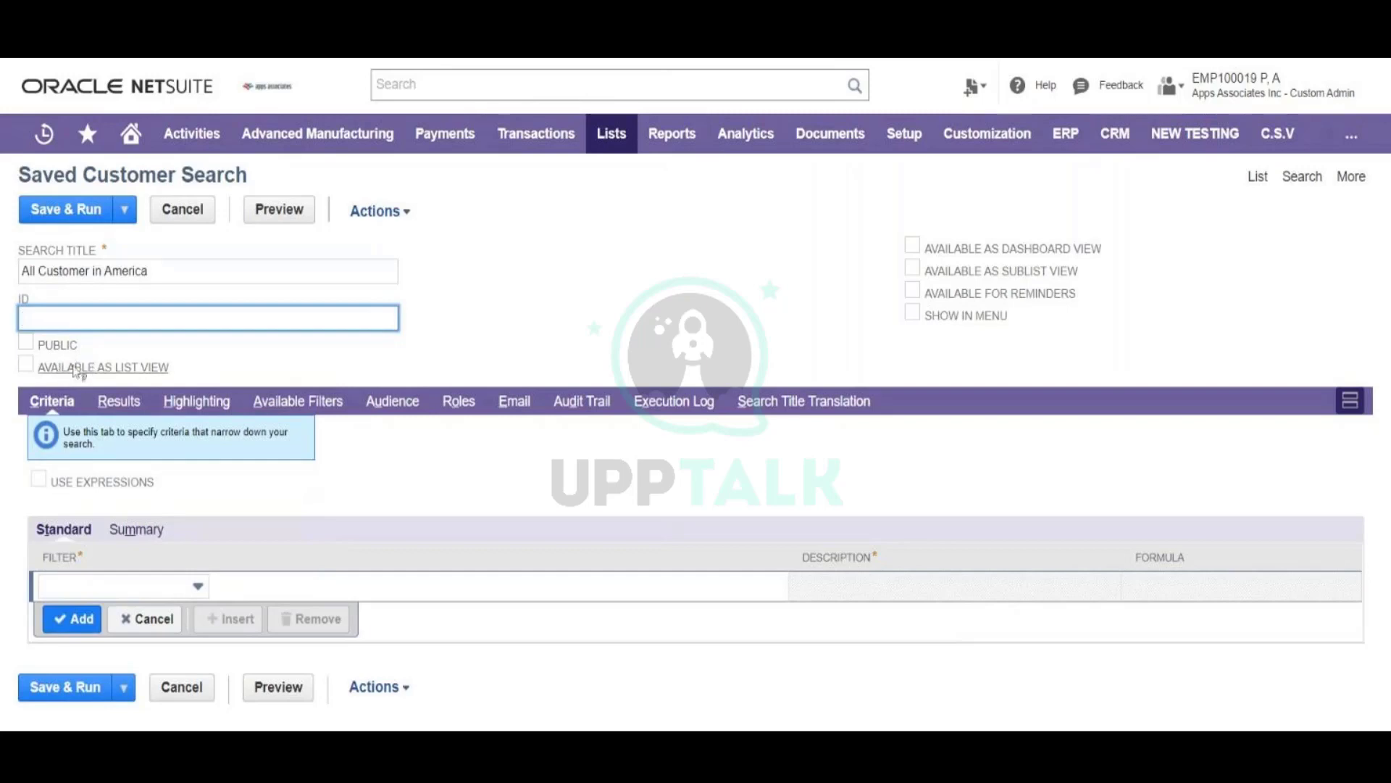
- Make the search public, available as list, dashboard and sublist view and for reminders, and shown in the menu
click(25, 342)
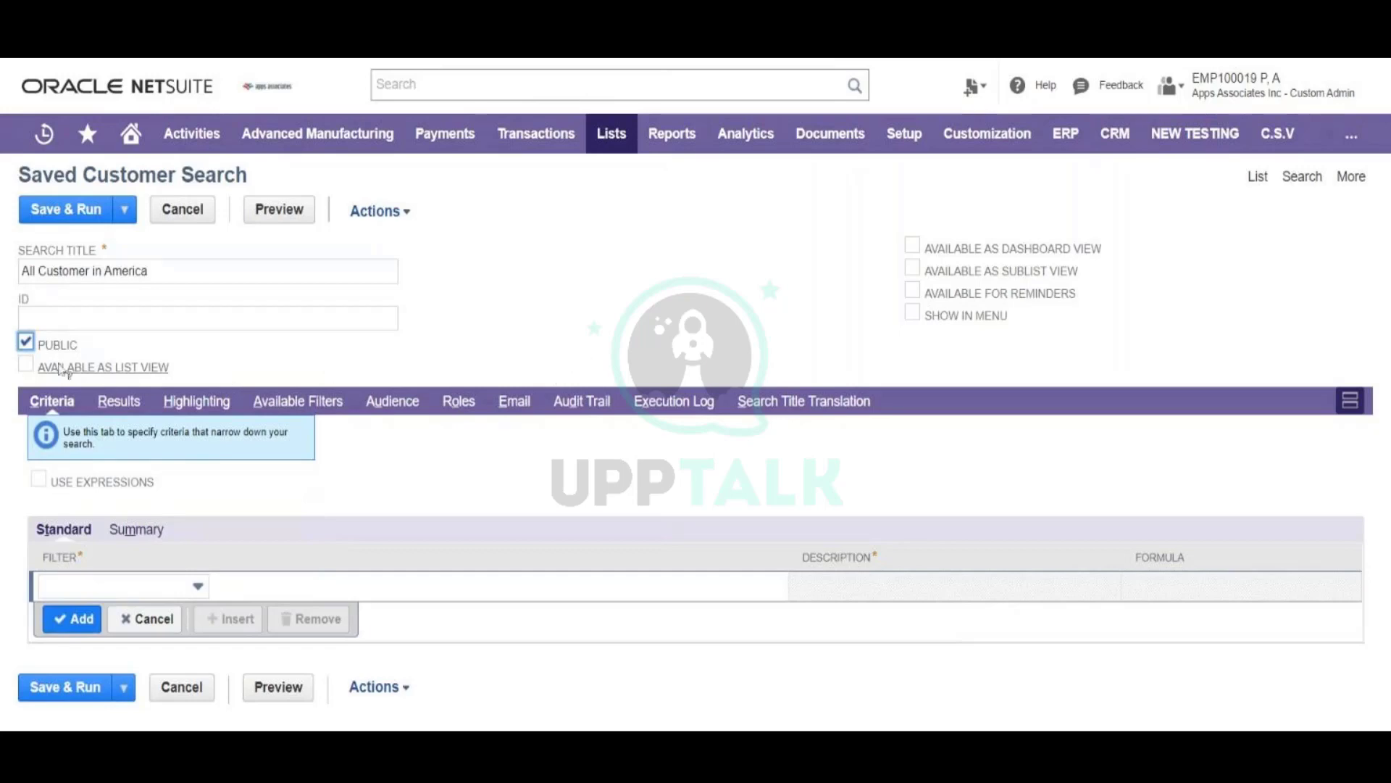
click(25, 343)
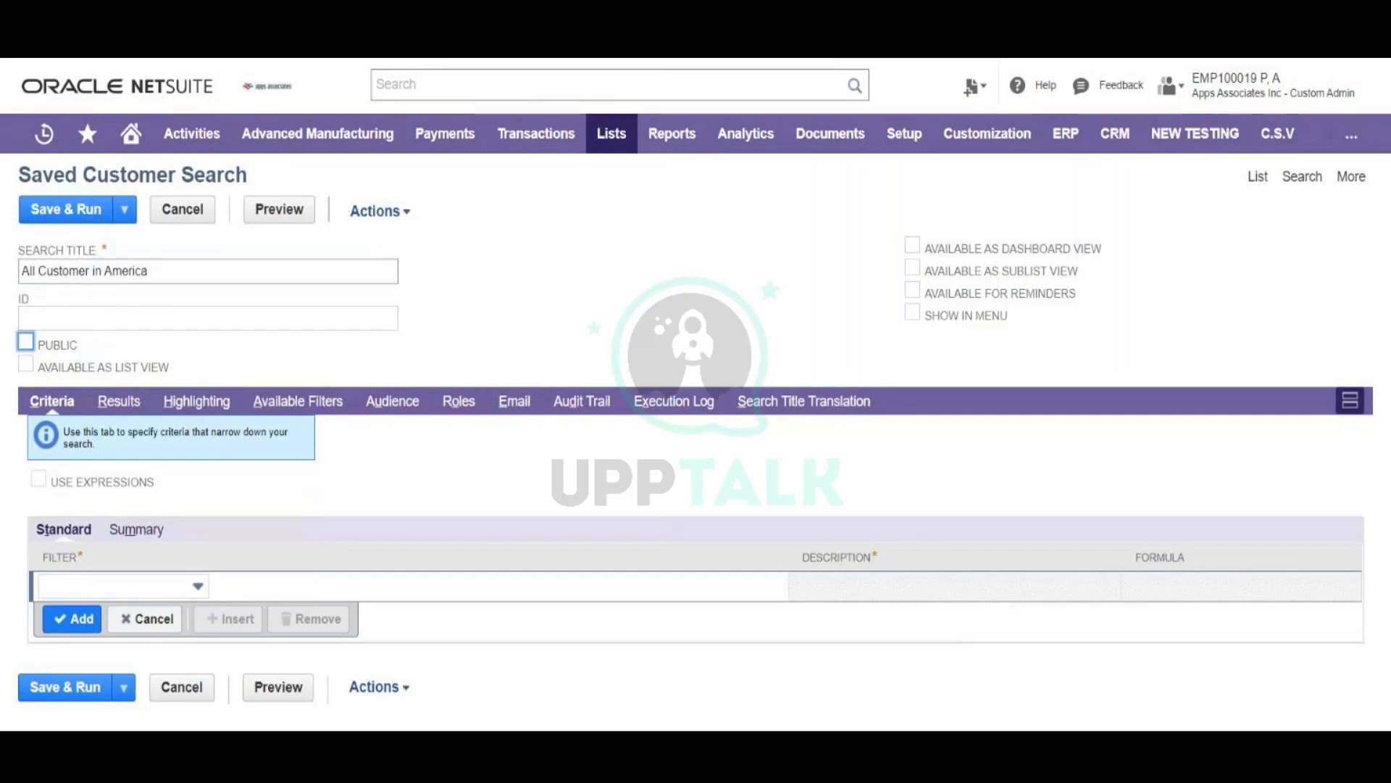
drag(147, 271, 5, 285)
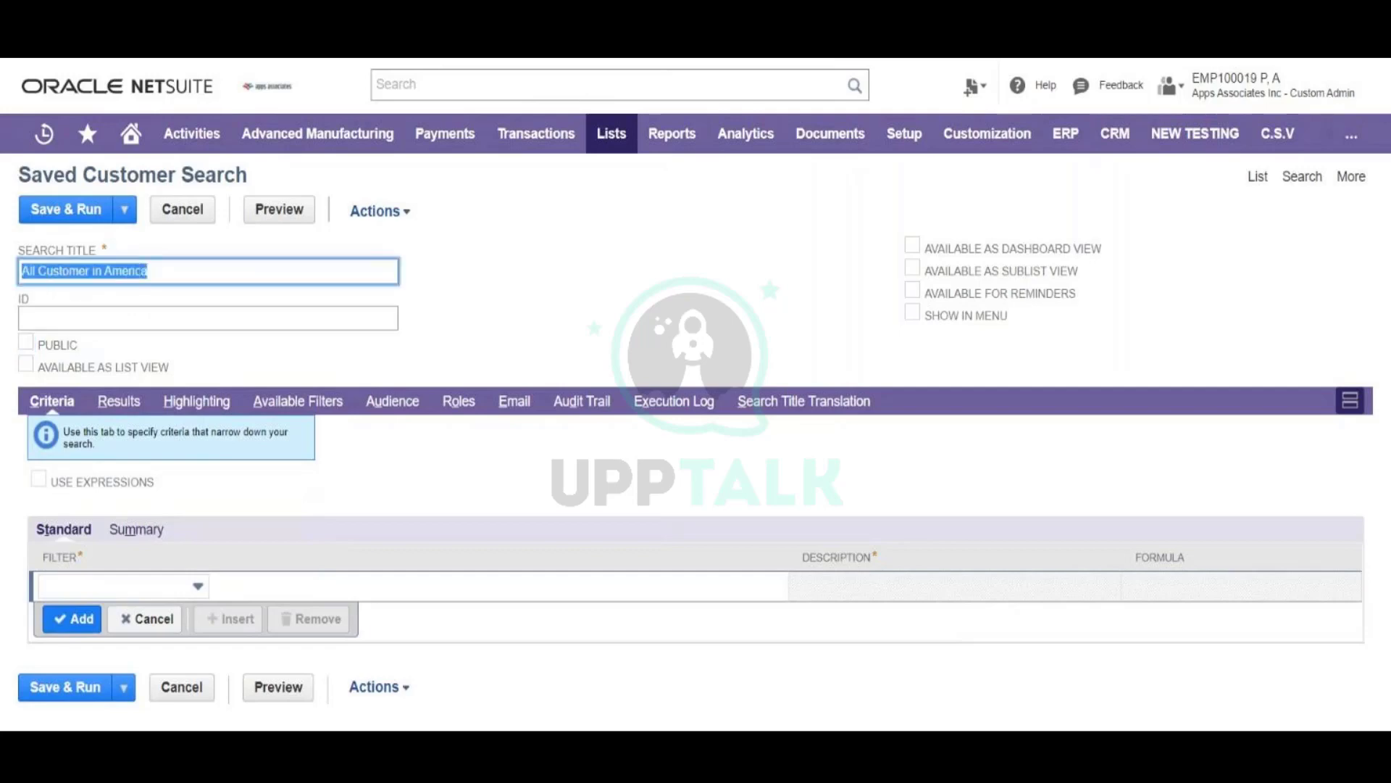
click(25, 341)
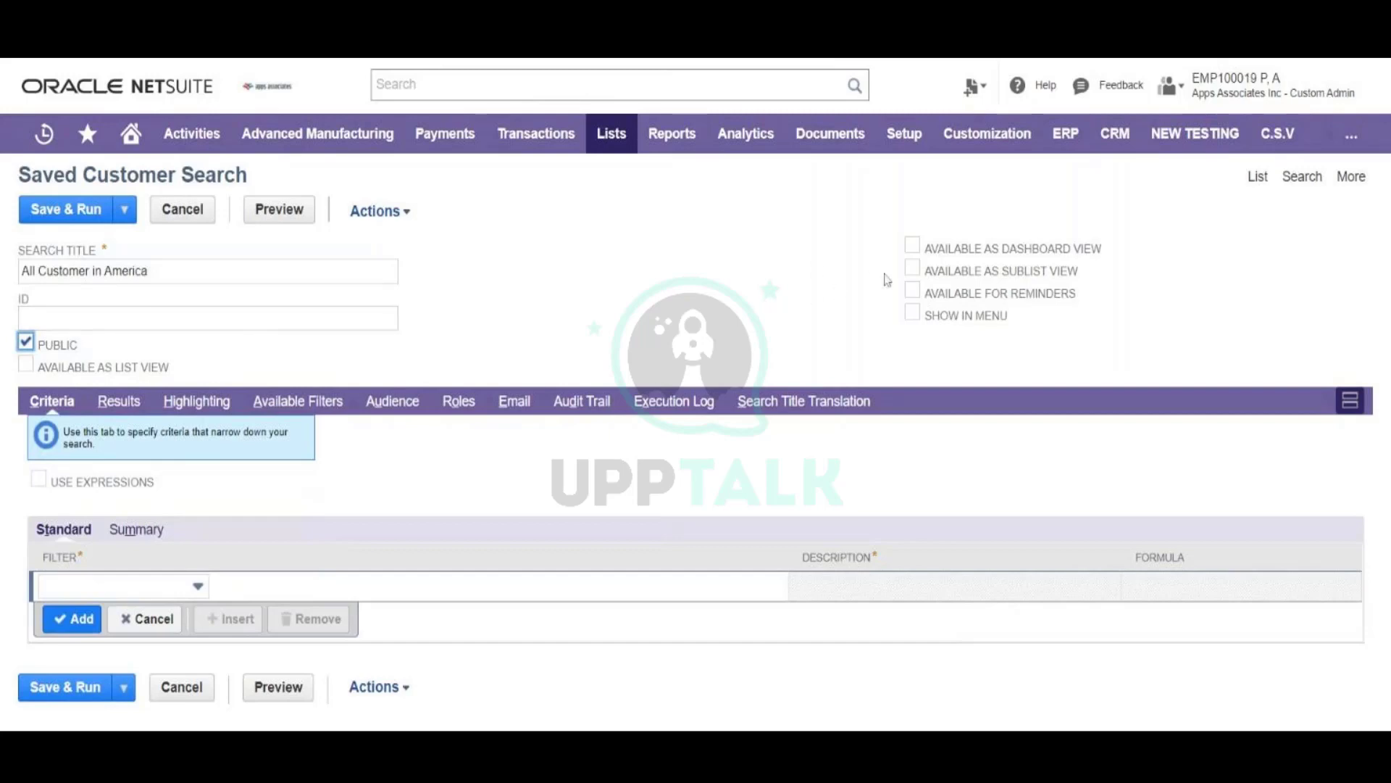
click(27, 365)
click(913, 245)
click(914, 291)
click(917, 315)
click(916, 270)
click(911, 244)
- Add a Country filter to the standard criteria with the condition any of United States
click(198, 586)
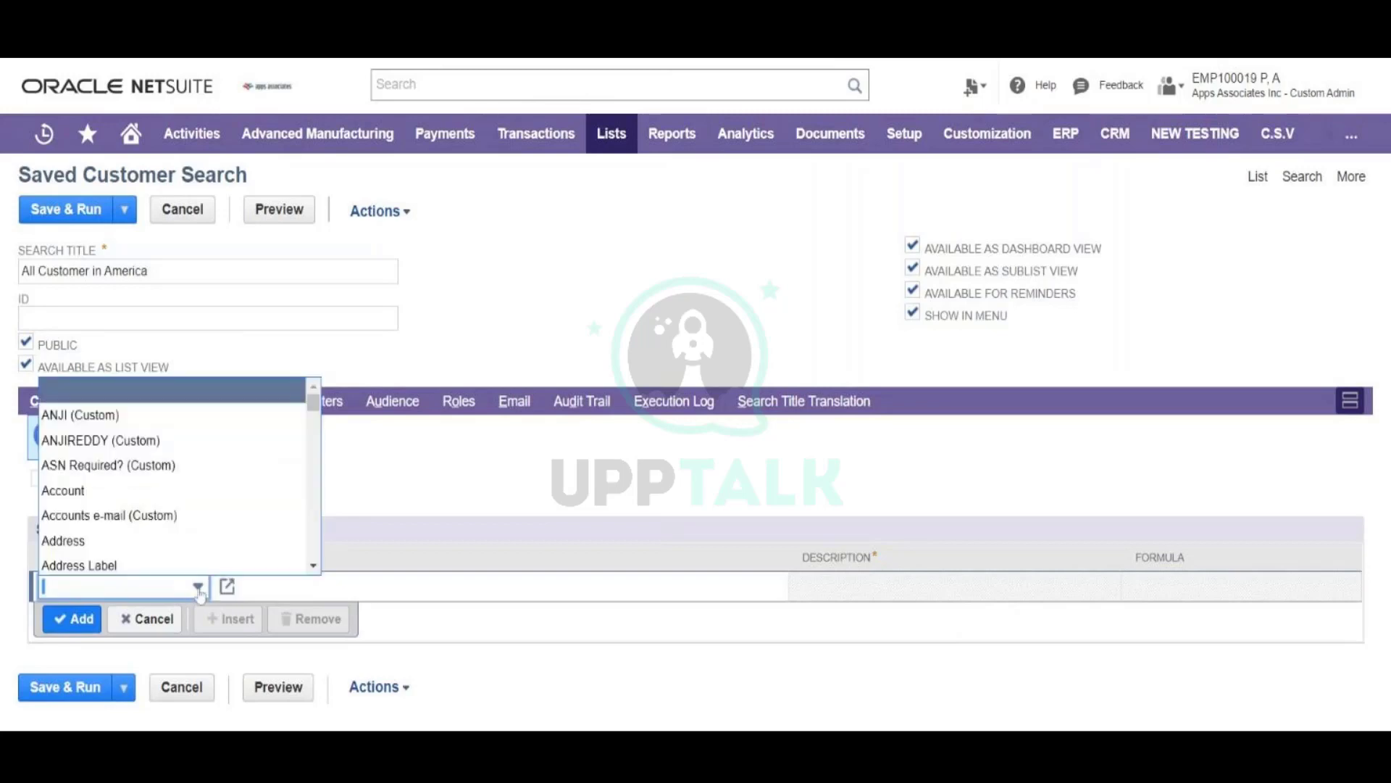
text(Country)
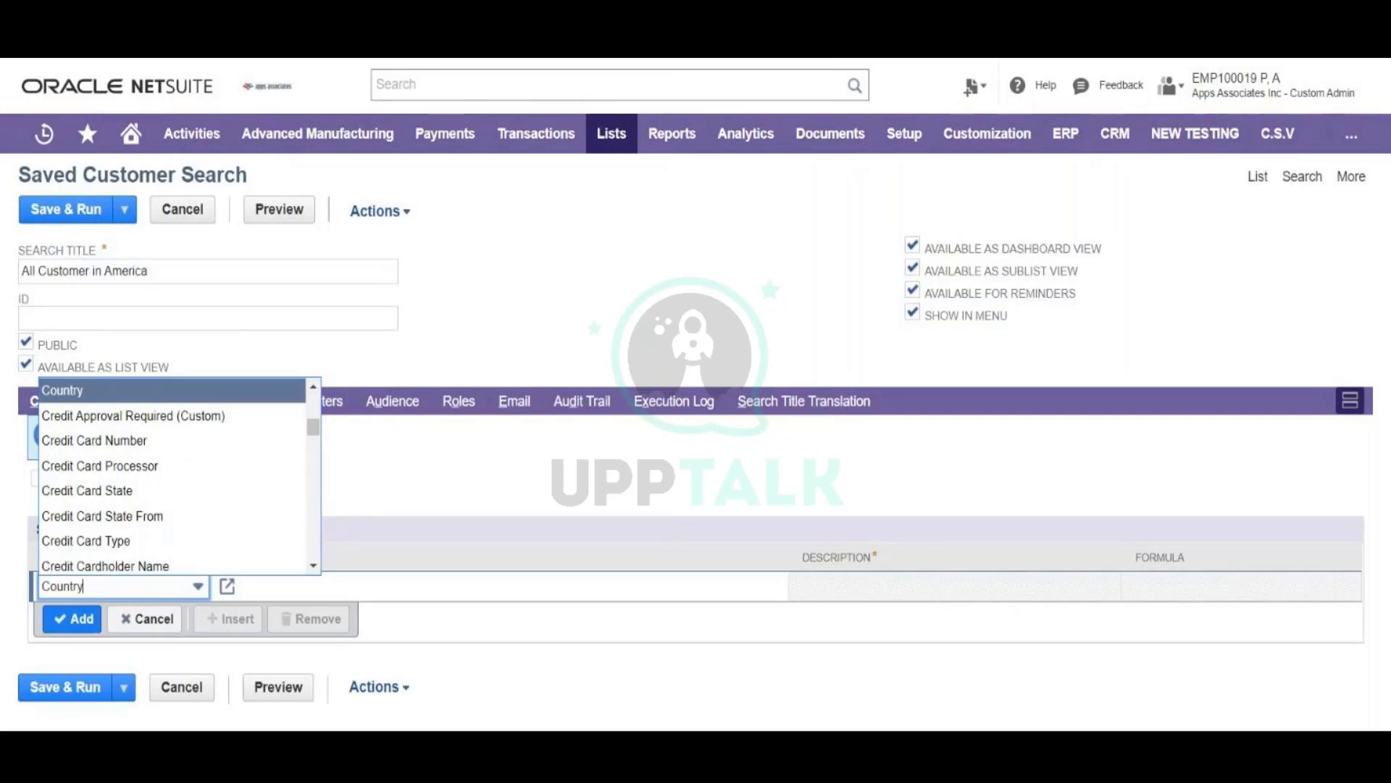
click(122, 398)
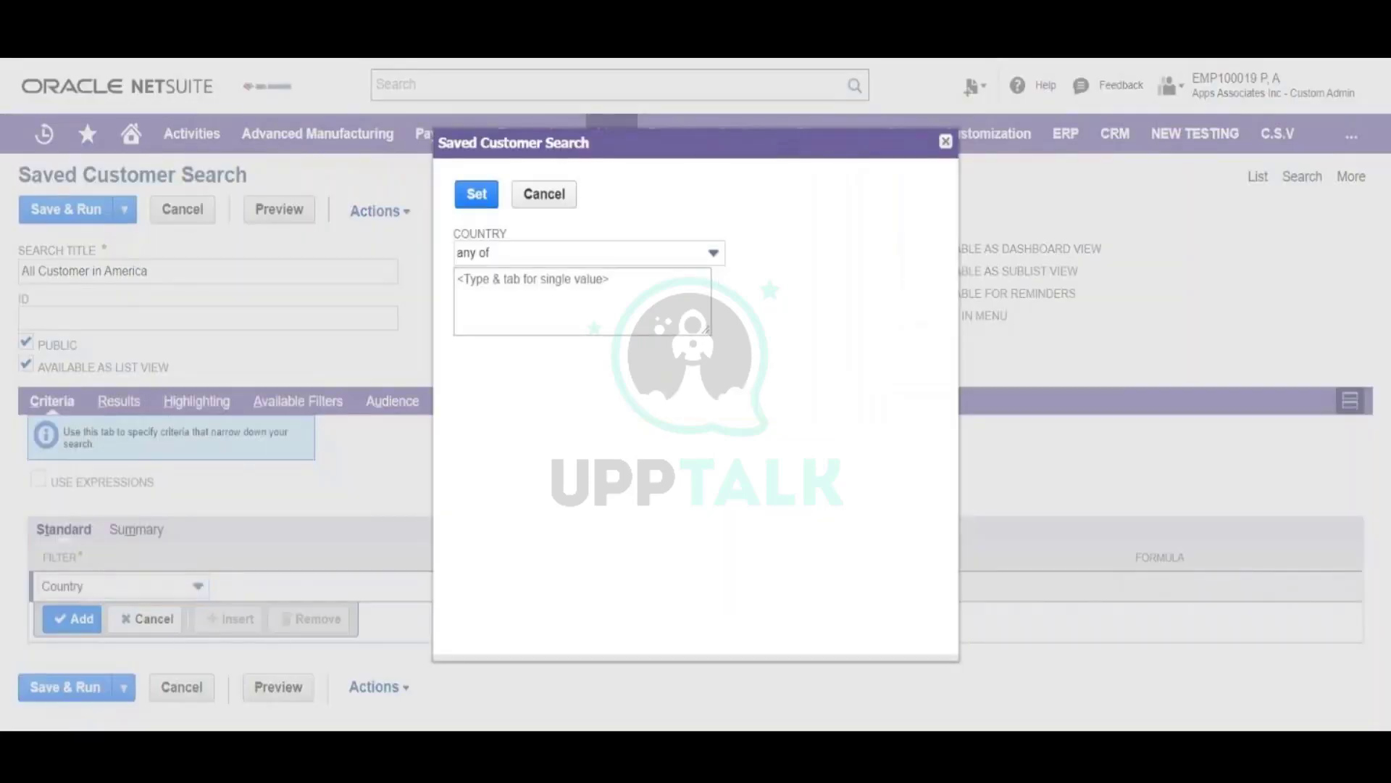
click(705, 259)
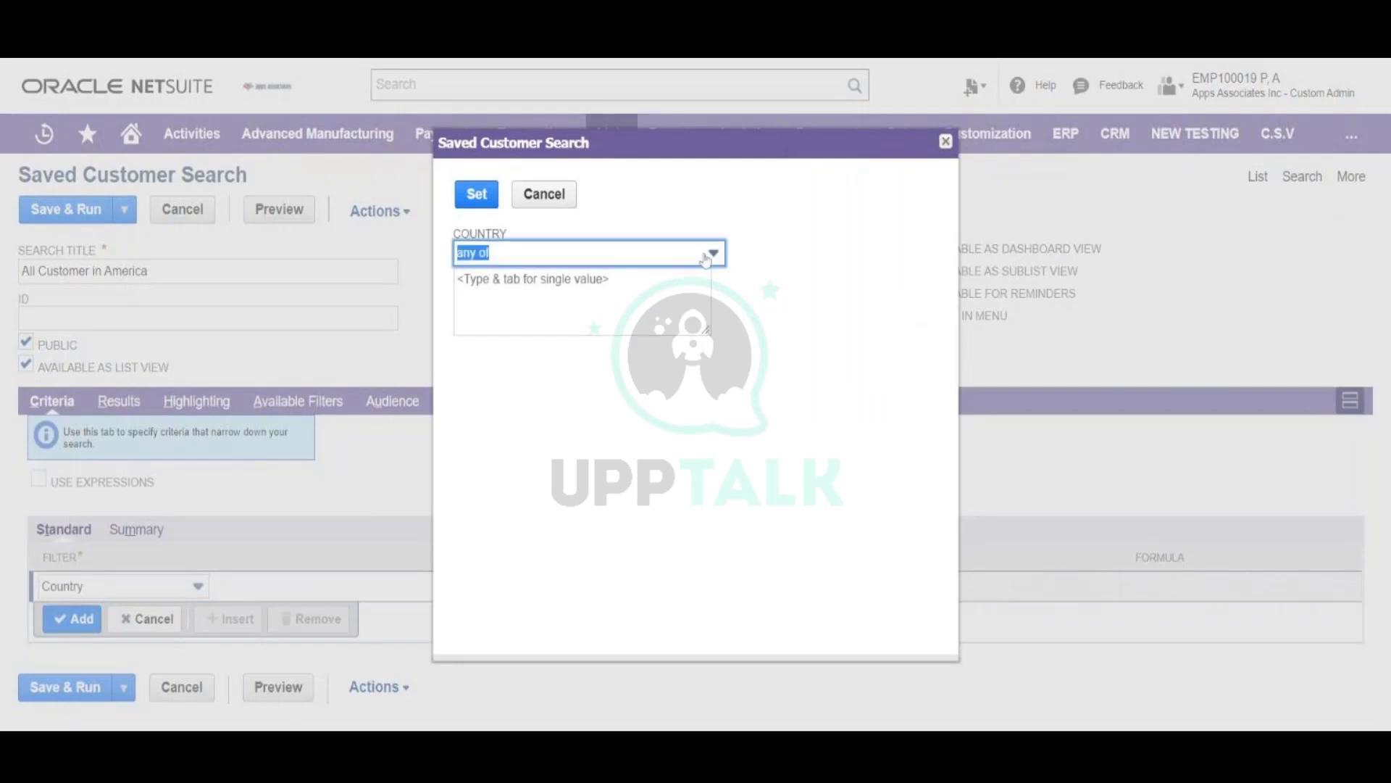
click(705, 259)
click(628, 282)
click(596, 308)
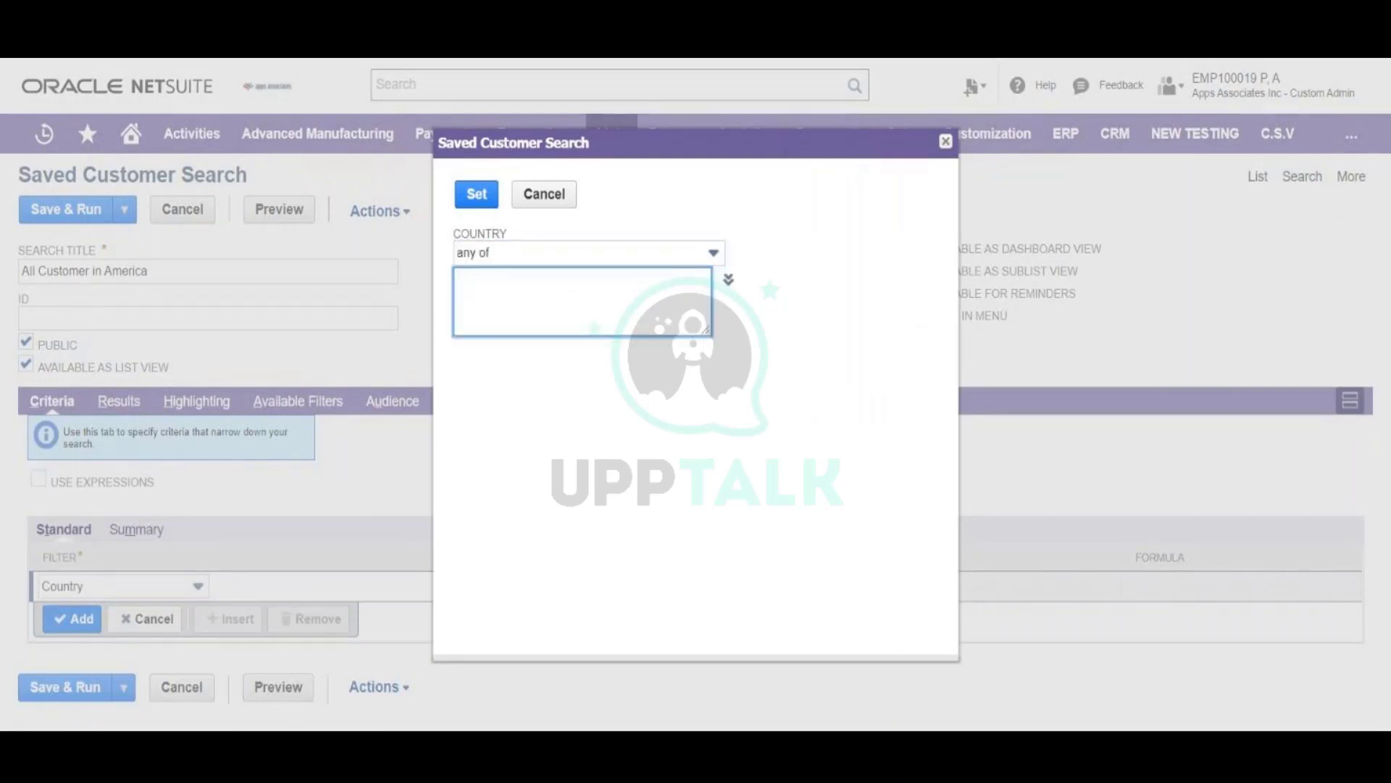
text(United)
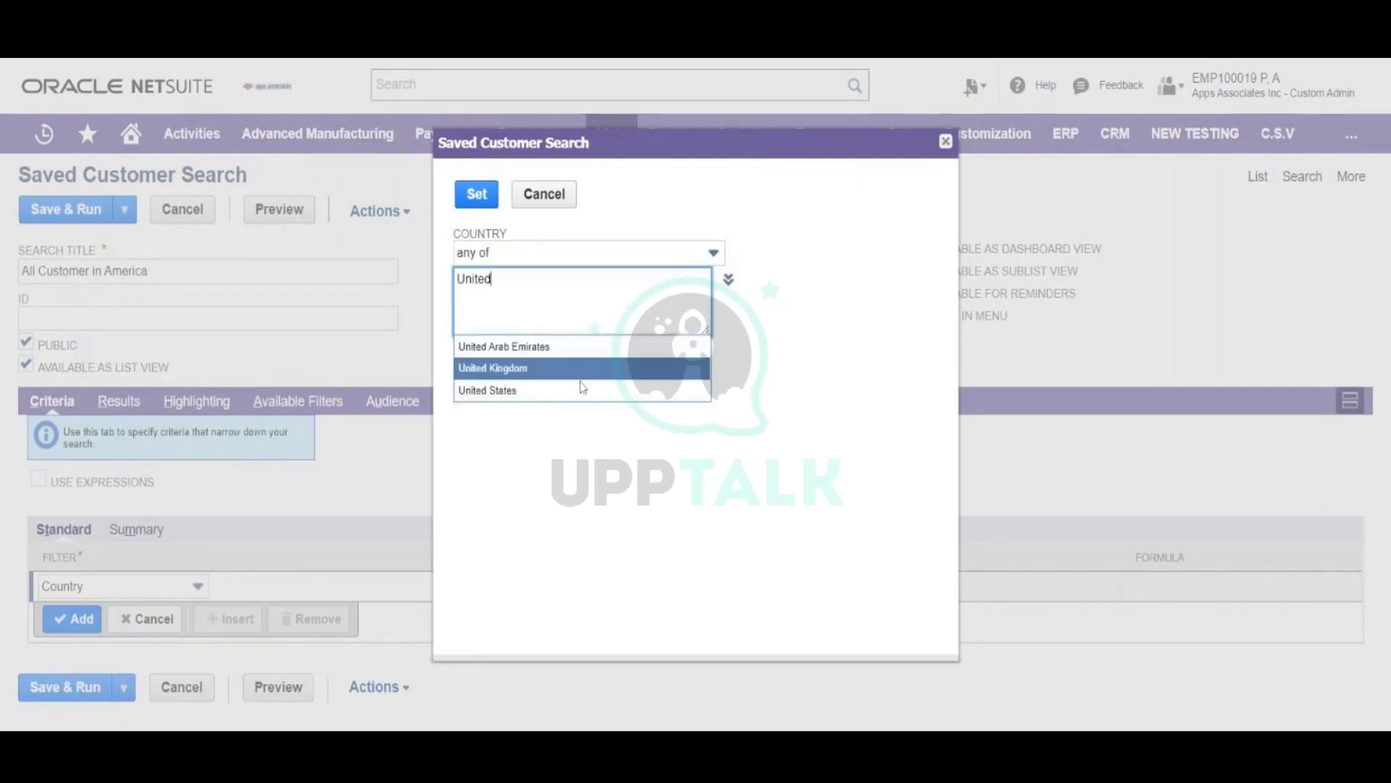
click(582, 390)
click(476, 194)
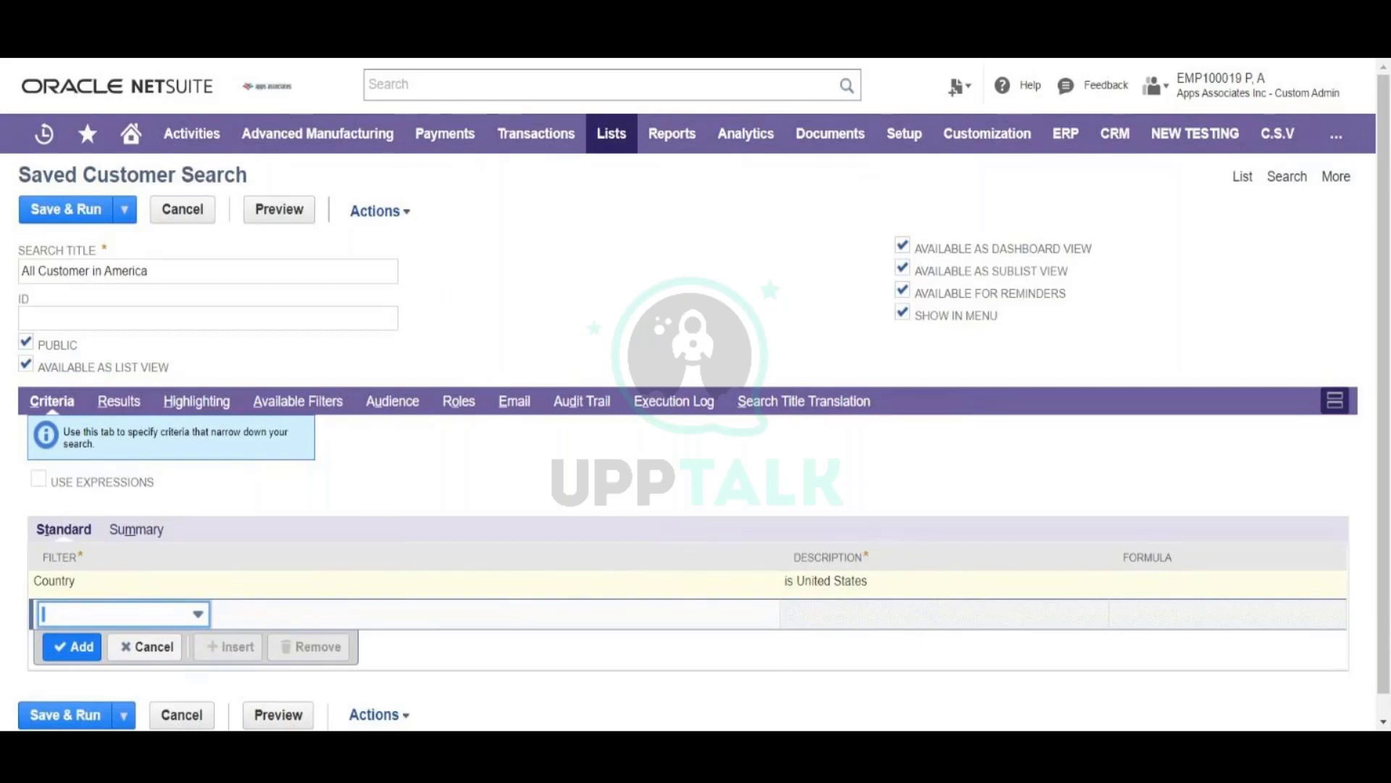
- Add a State/Province filter to the standard criteria with the condition any of United States - Illinois
click(183, 617)
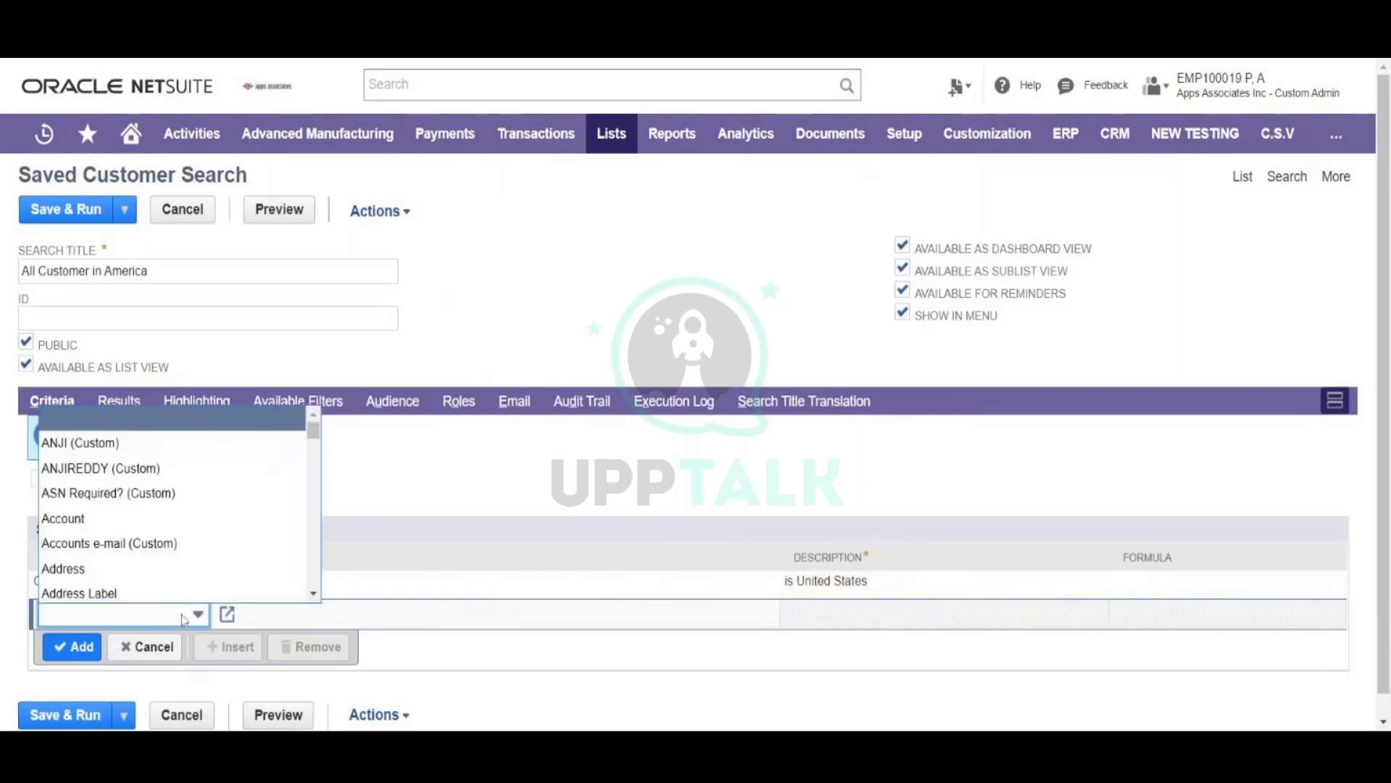
text(st)
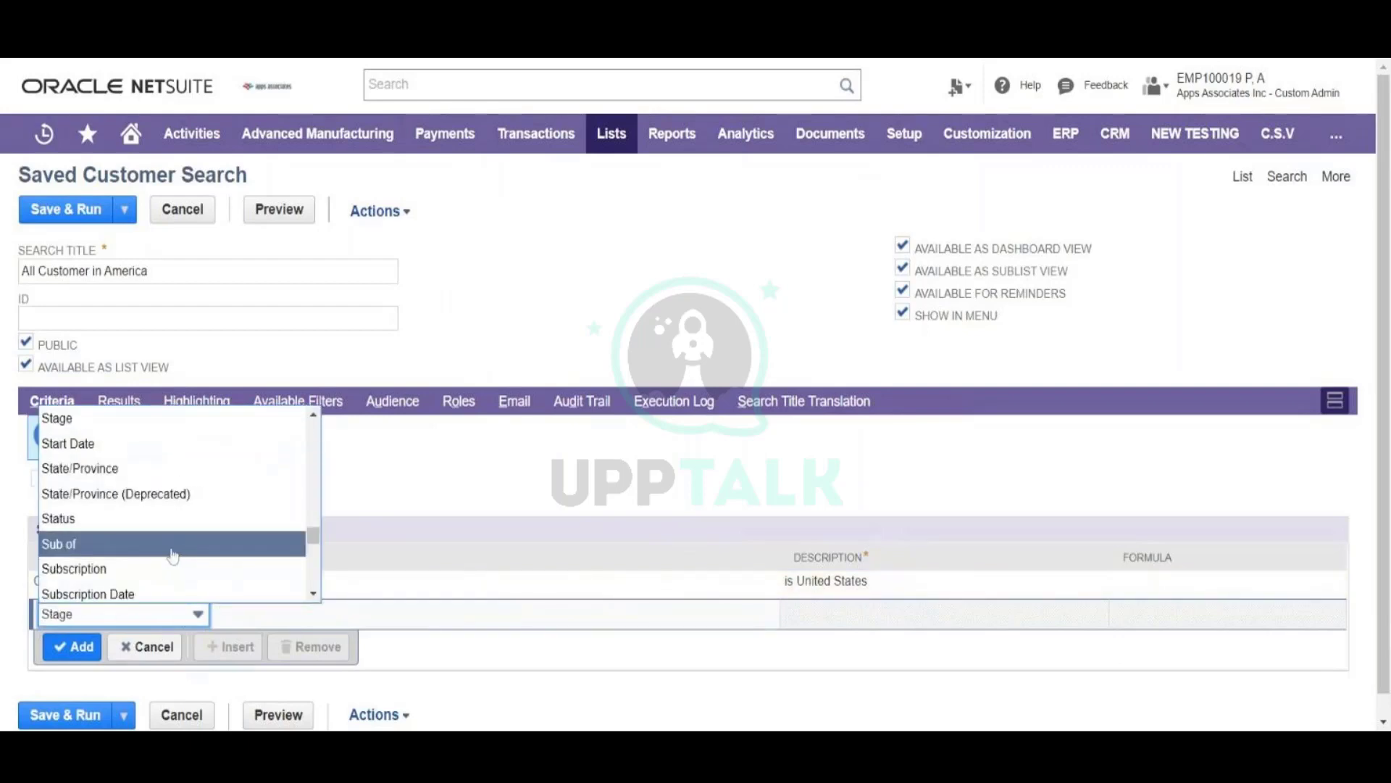
click(161, 473)
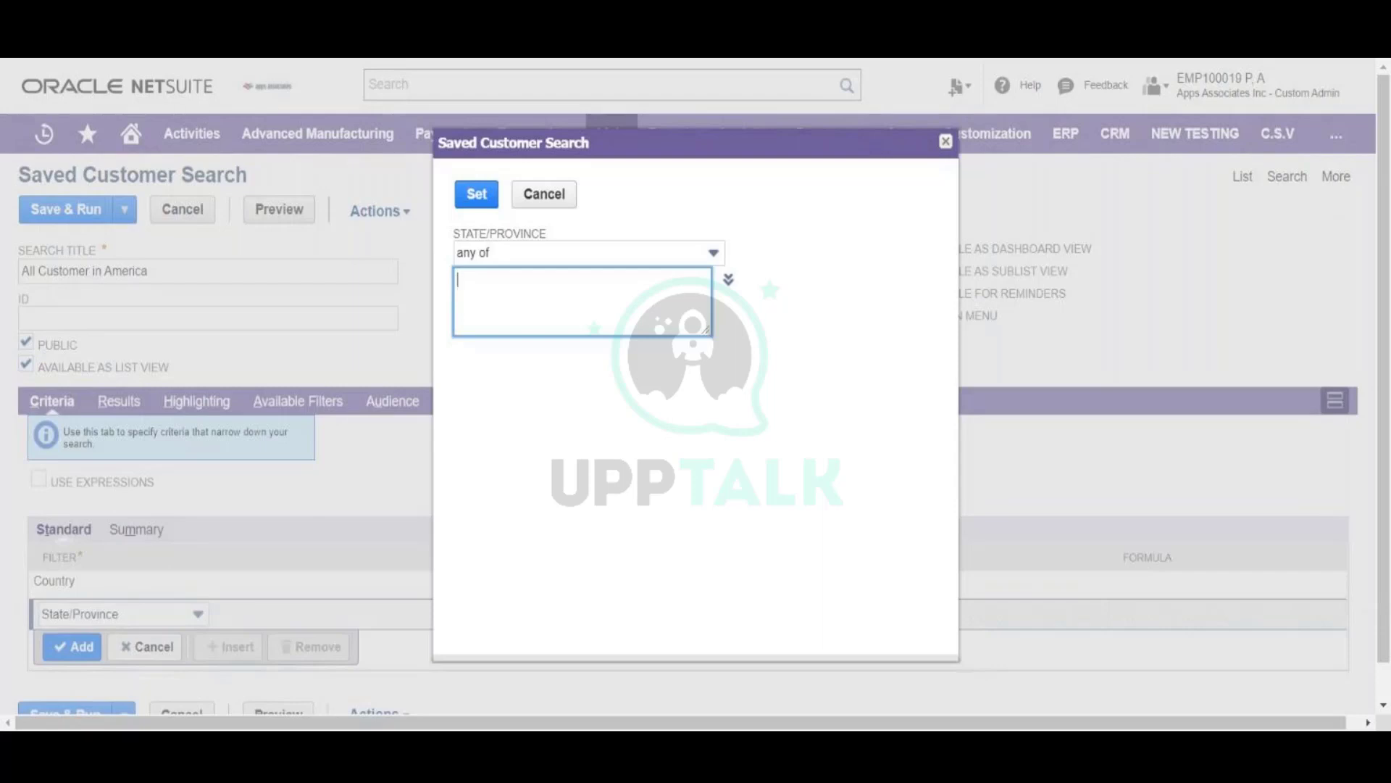
text(Ill)
key(BackSpace)
key(BackSpace)
key(BackSpace)
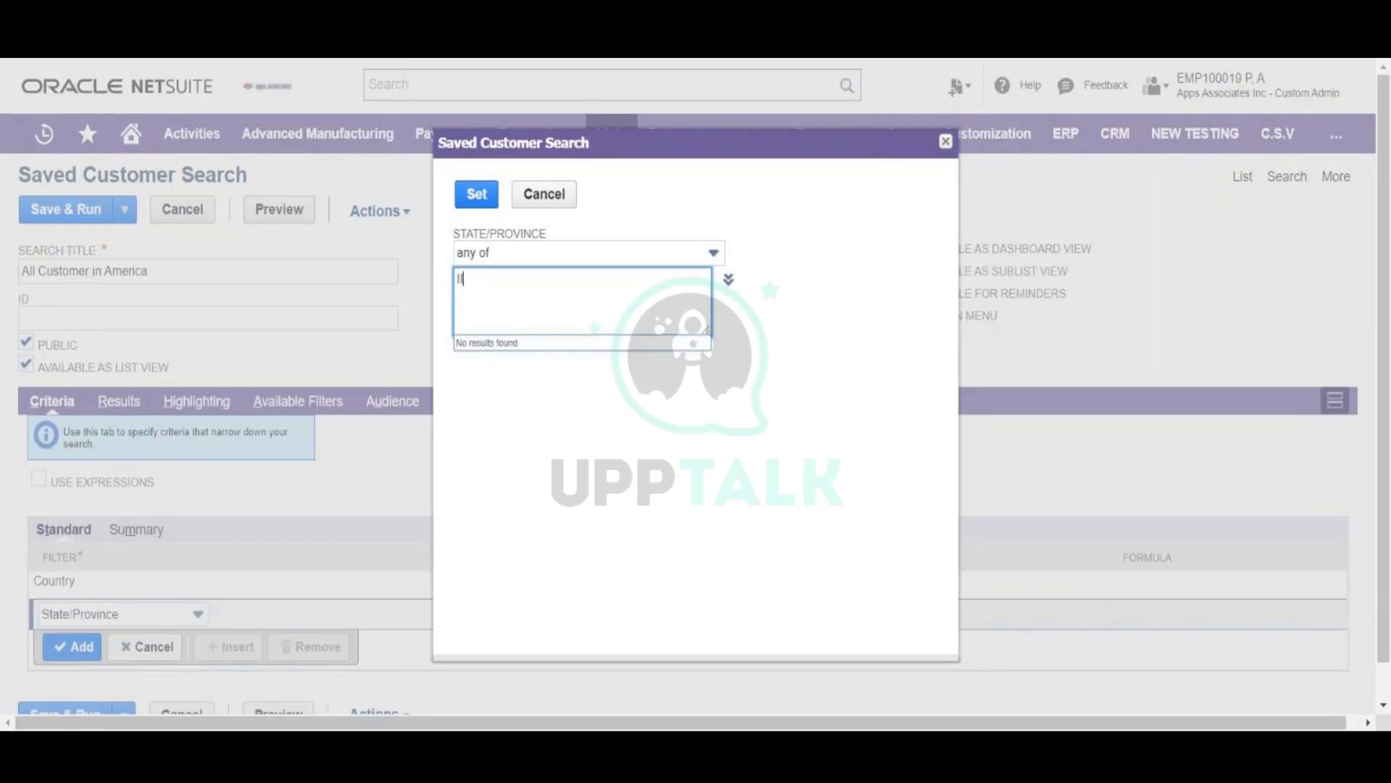
text(ill)
key(BackSpace)
key(BackSpace)
text(%)
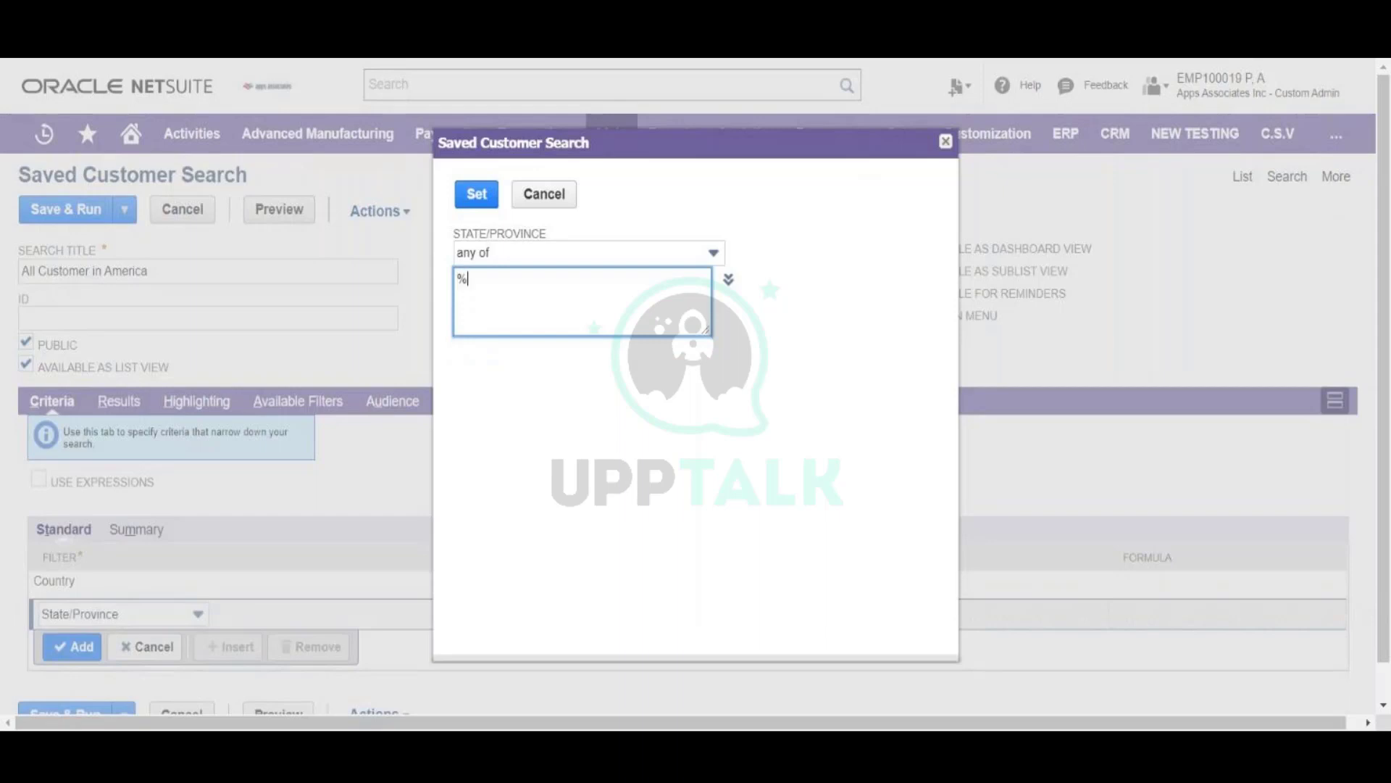
text(ill)
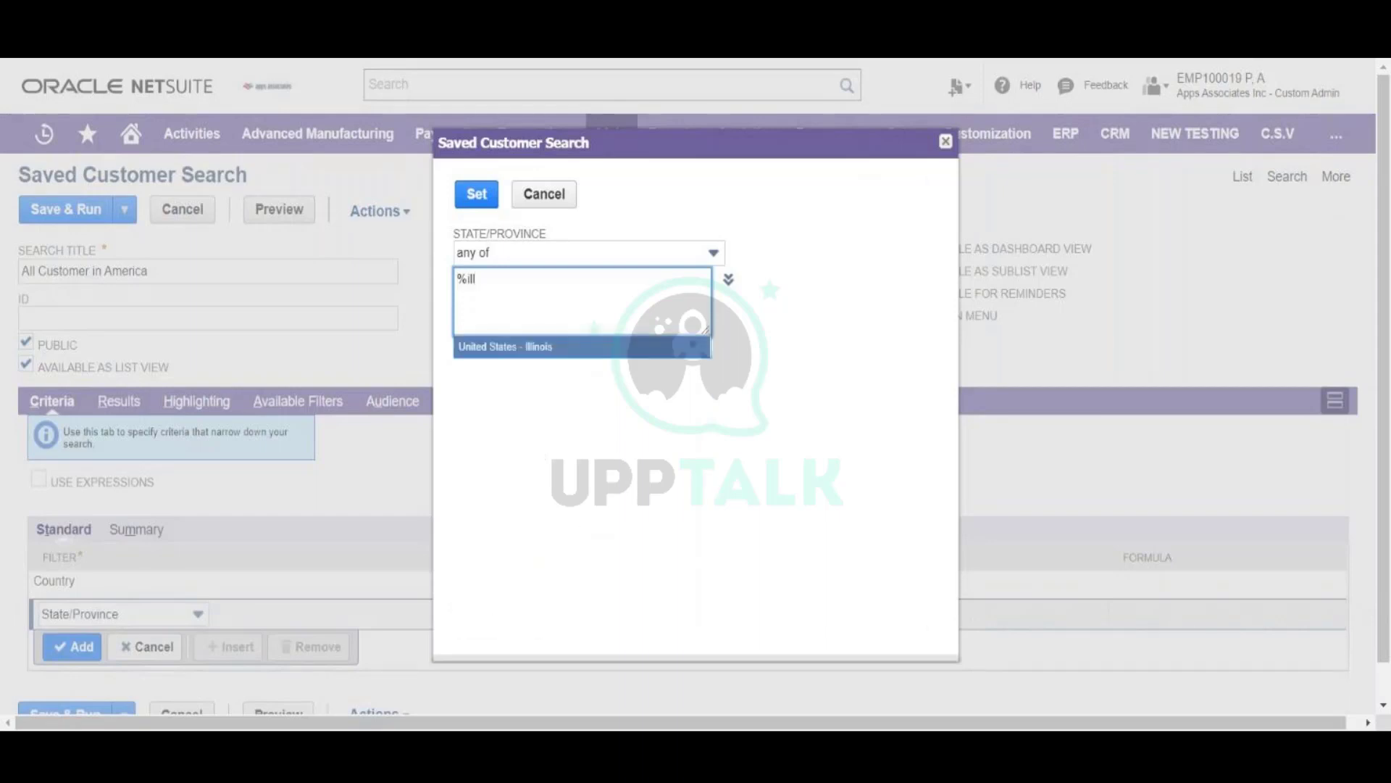
click(593, 345)
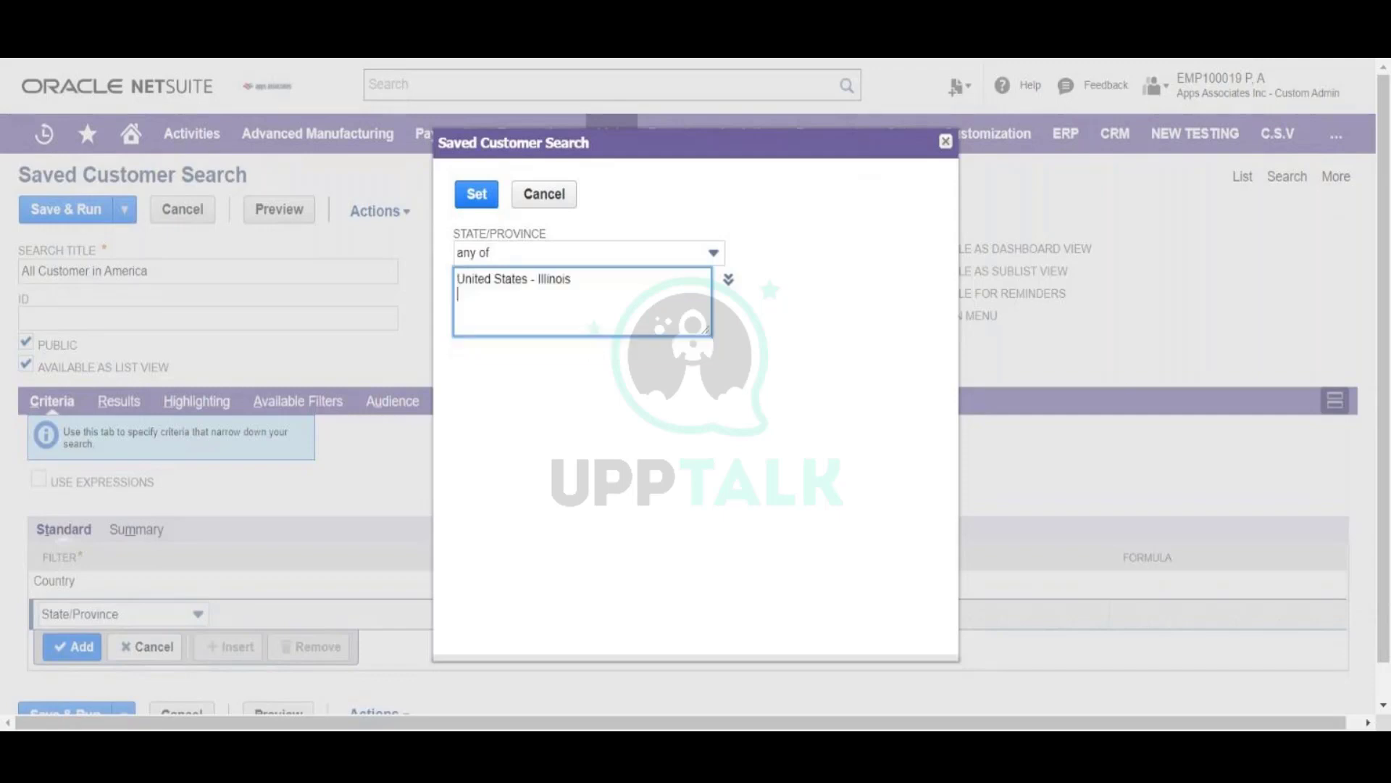
click(476, 194)
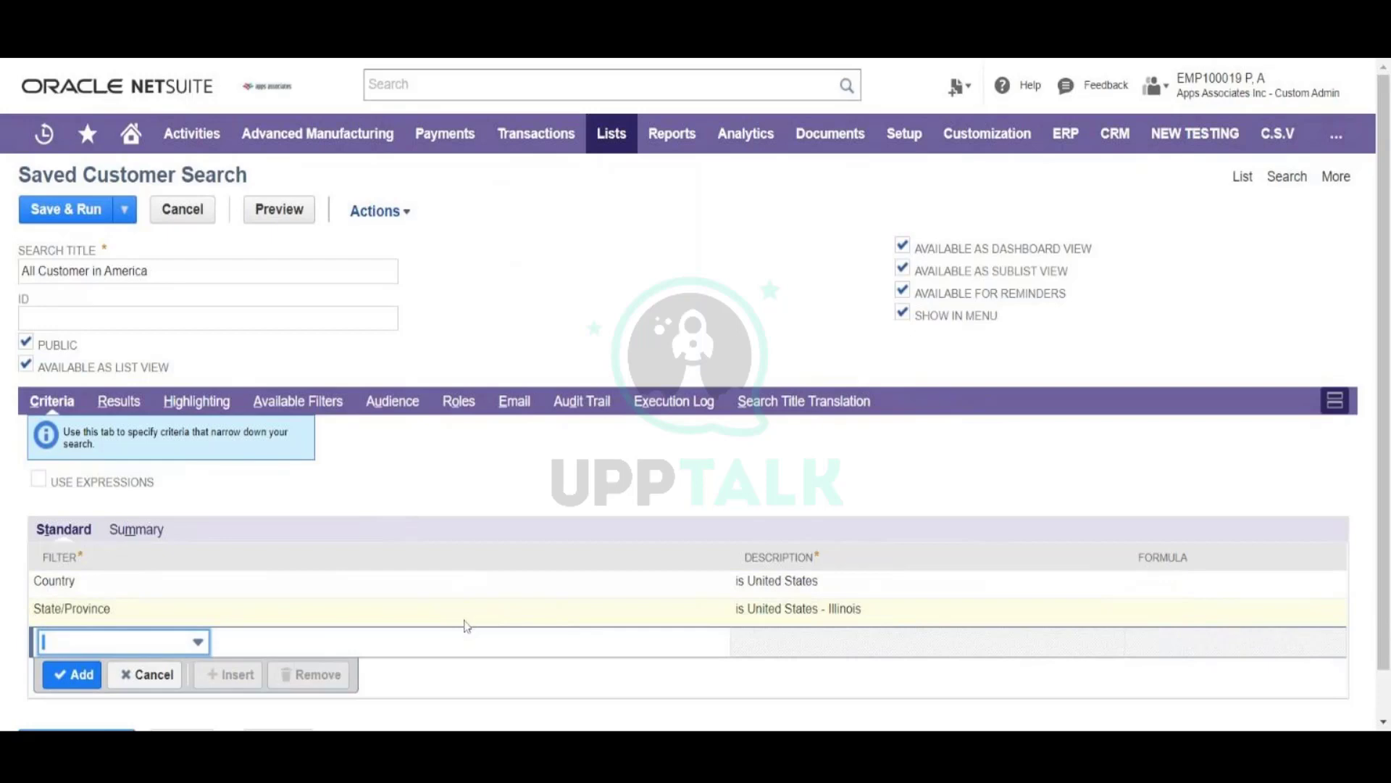
- Review the result columns of the saved search and remove the Medium (Custom) field
click(119, 402)
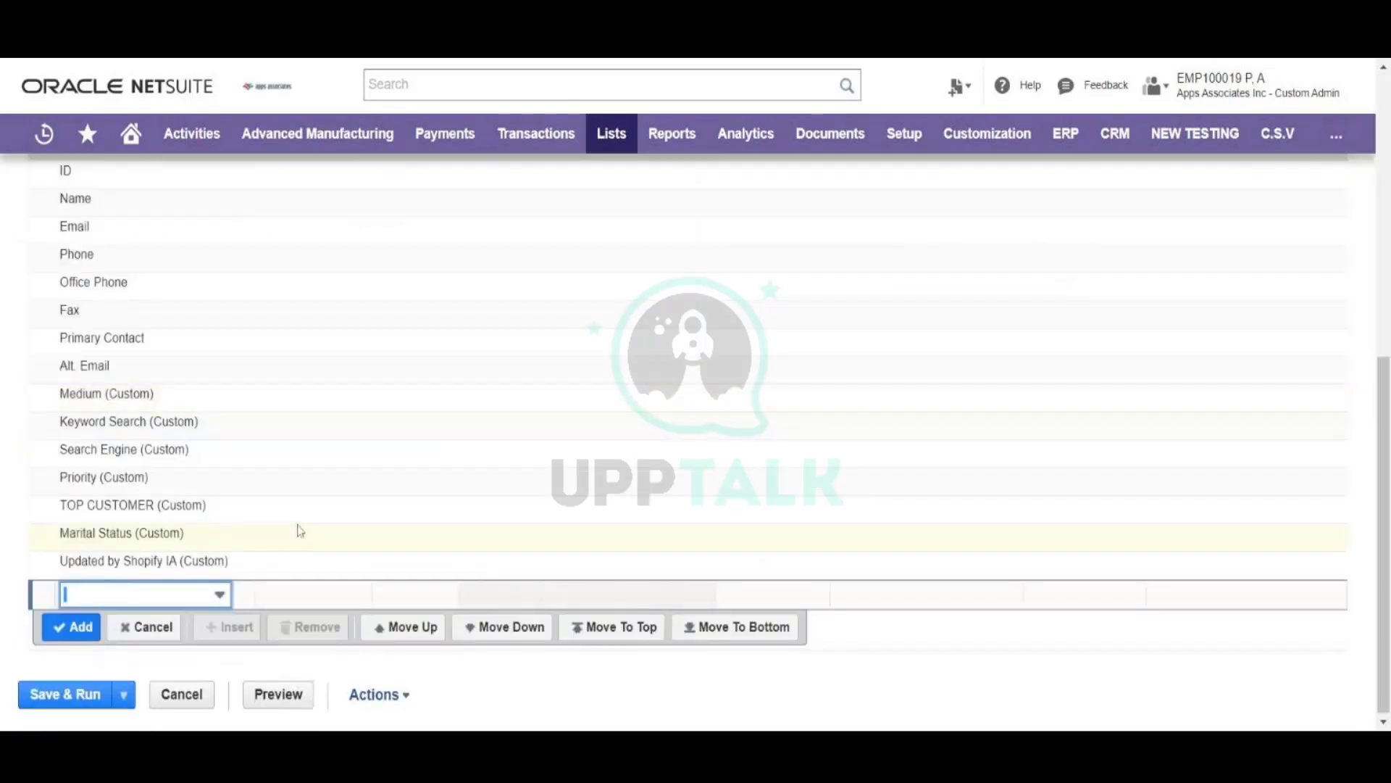
scroll(300, 528, up, 5)
scroll(300, 527, down, 3)
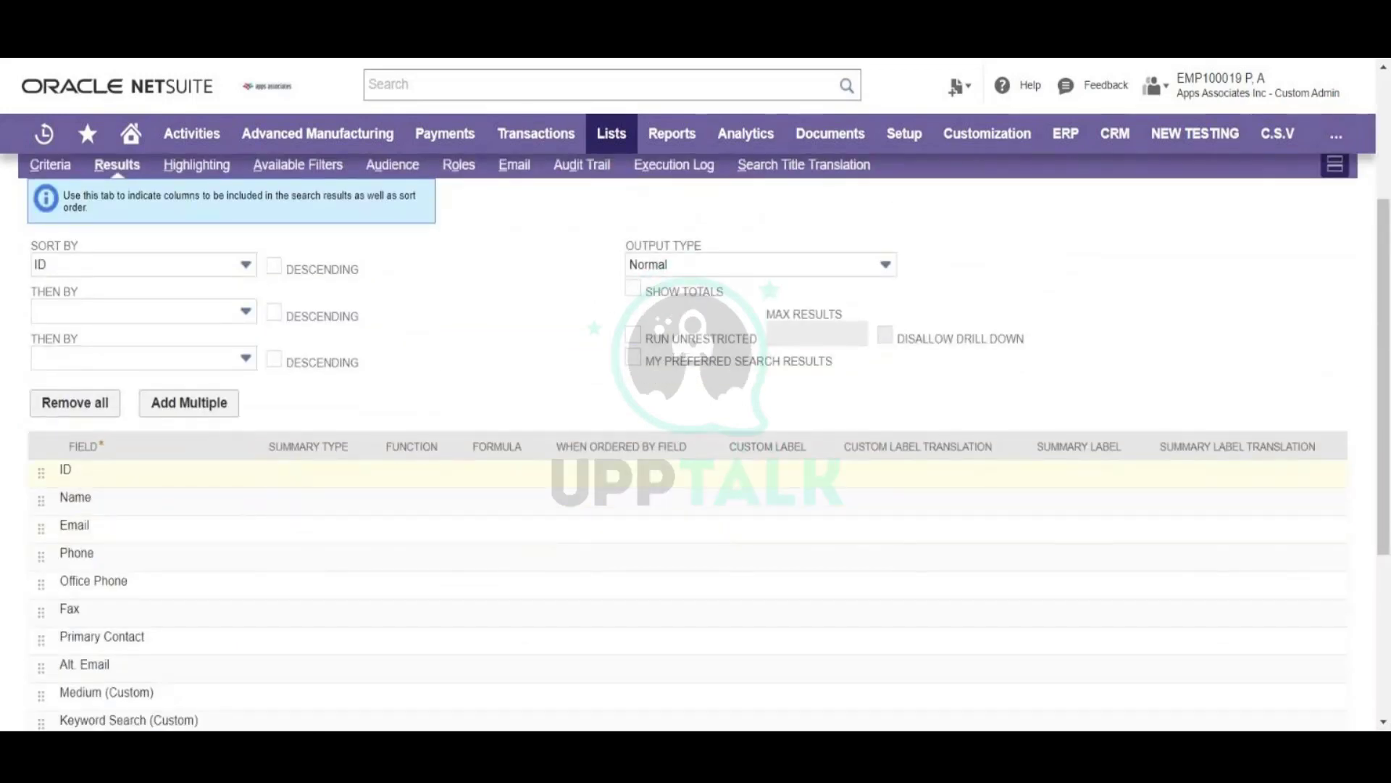
scroll(274, 500, down, 2)
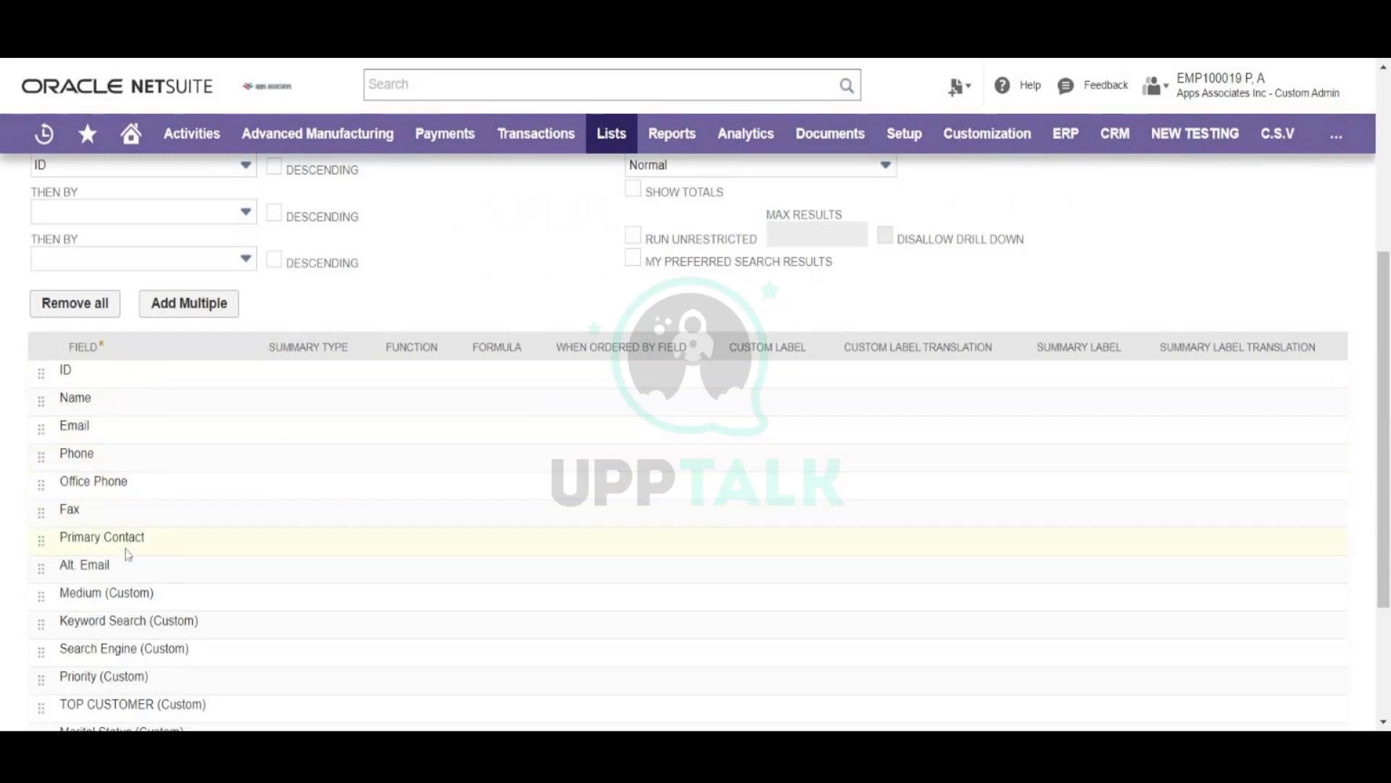
scroll(186, 599, down, 3)
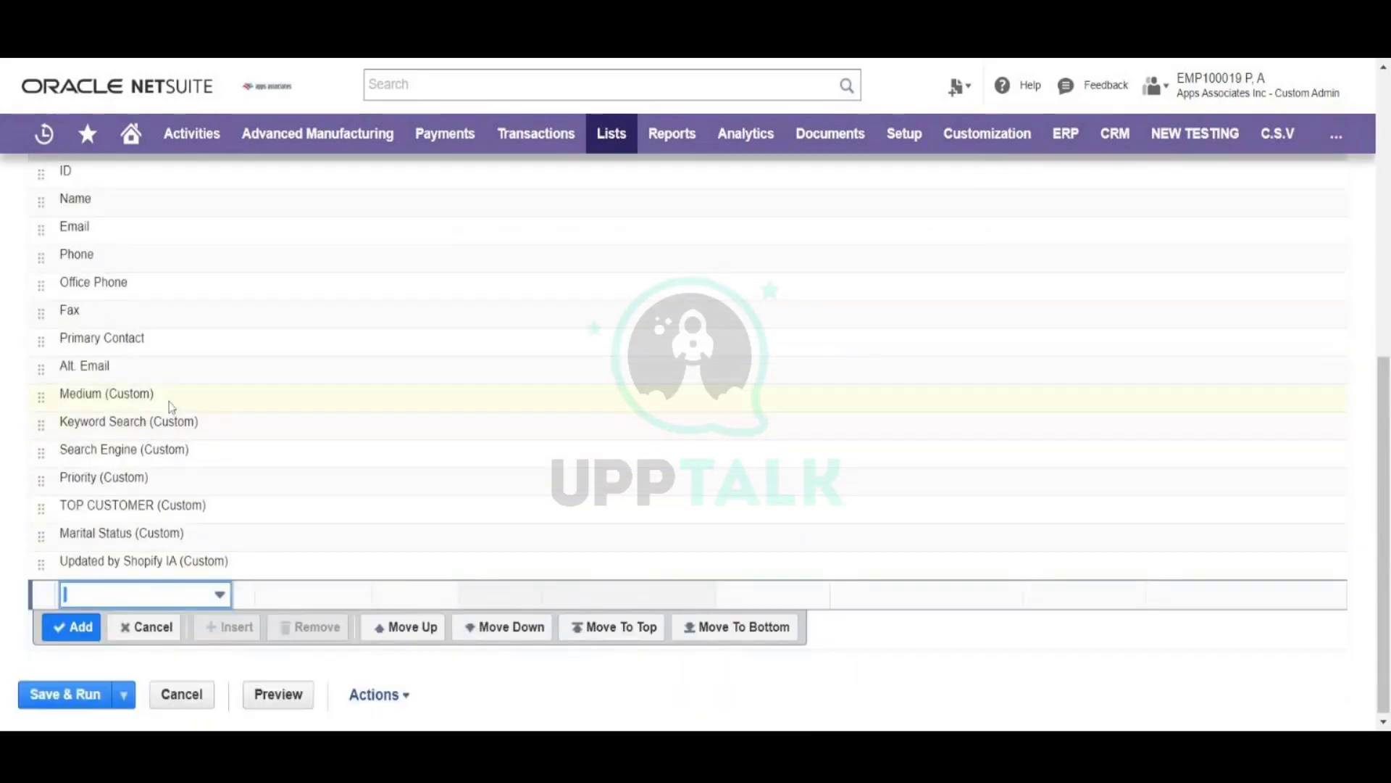
click(173, 403)
click(301, 433)
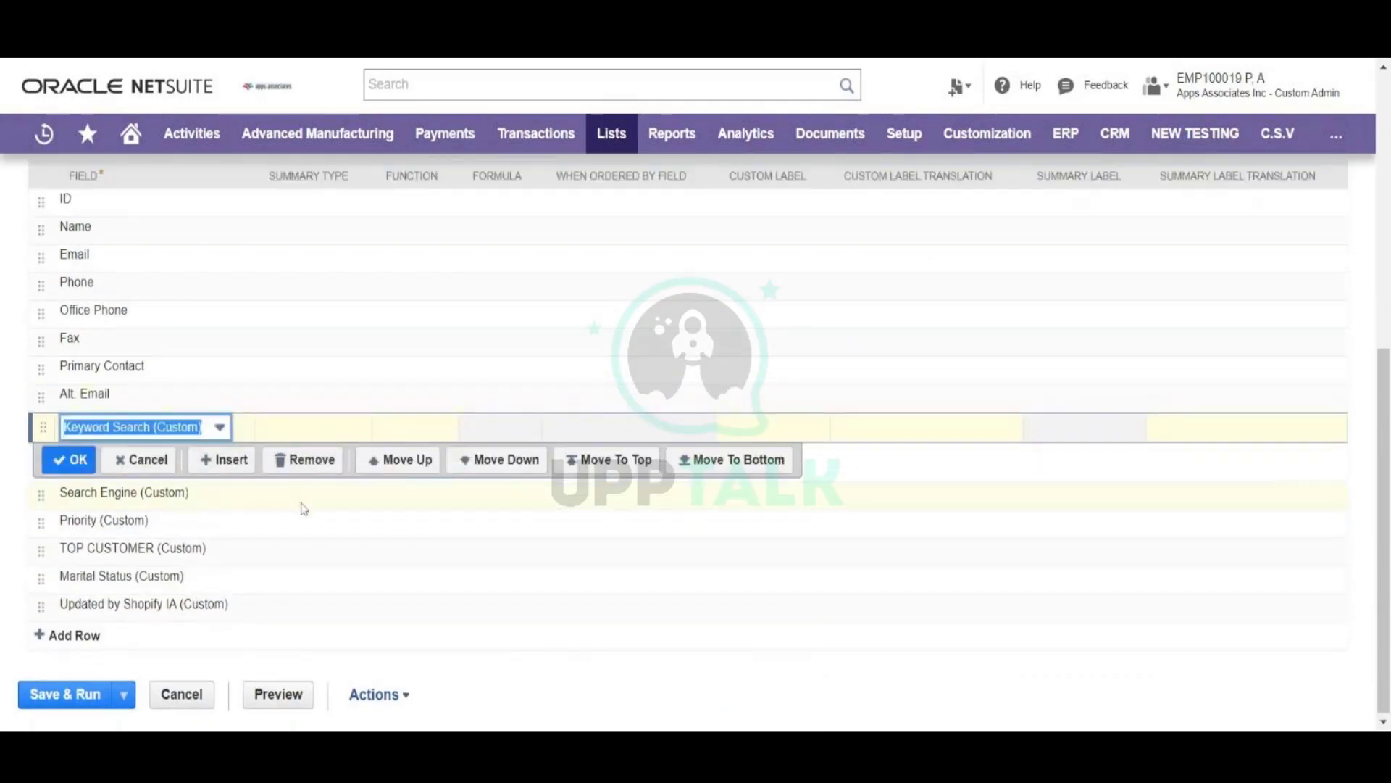
- Preview the saved search and look through the list of returned customers
scroll(308, 513, up, 4)
scroll(307, 512, up, 3)
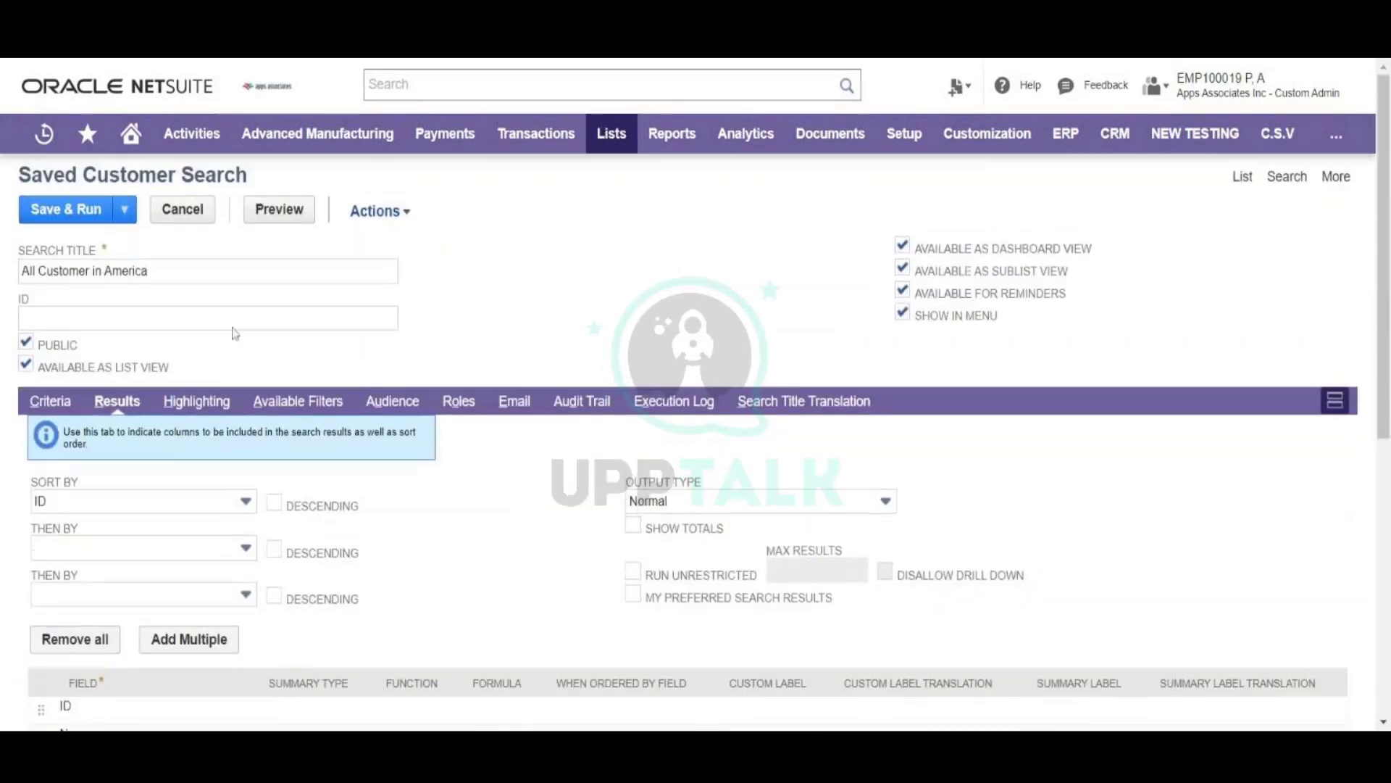
click(286, 209)
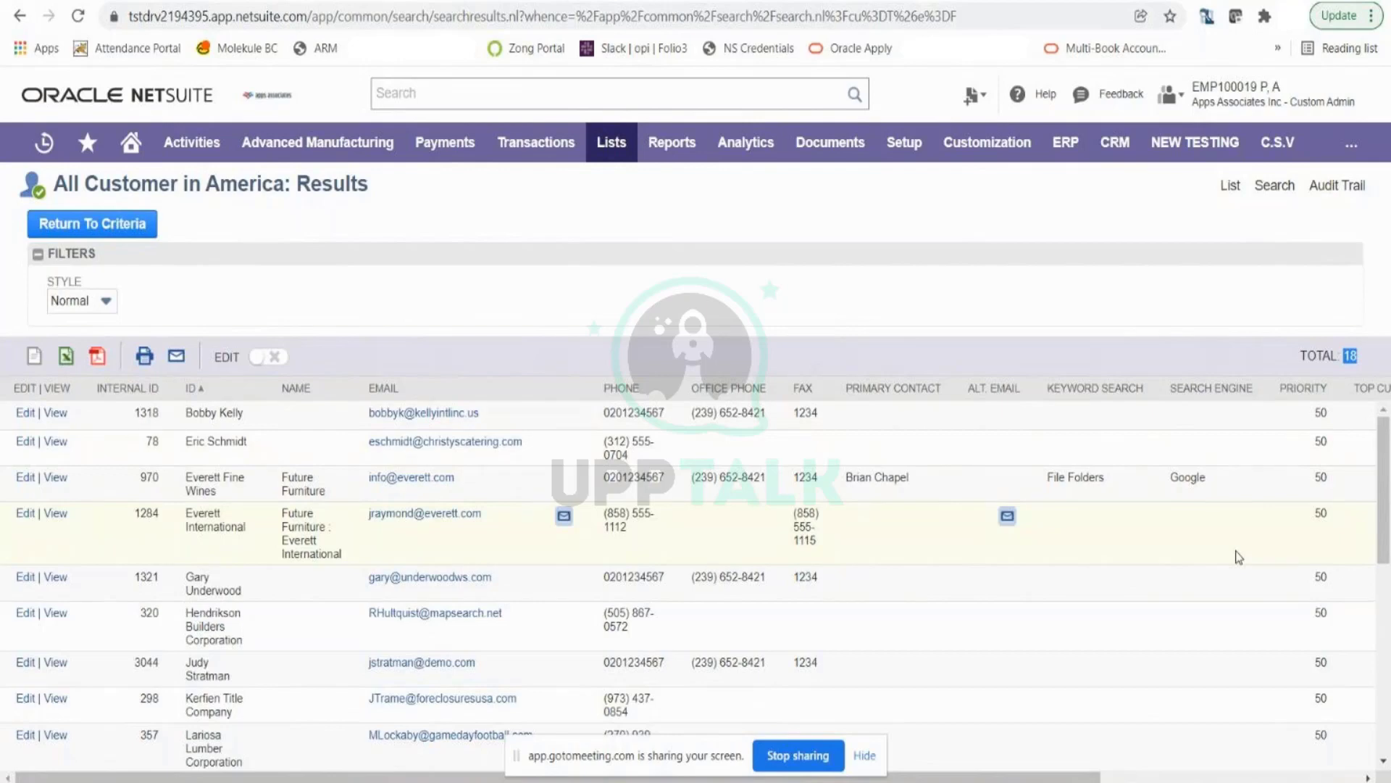
scroll(1239, 556, down, 10)
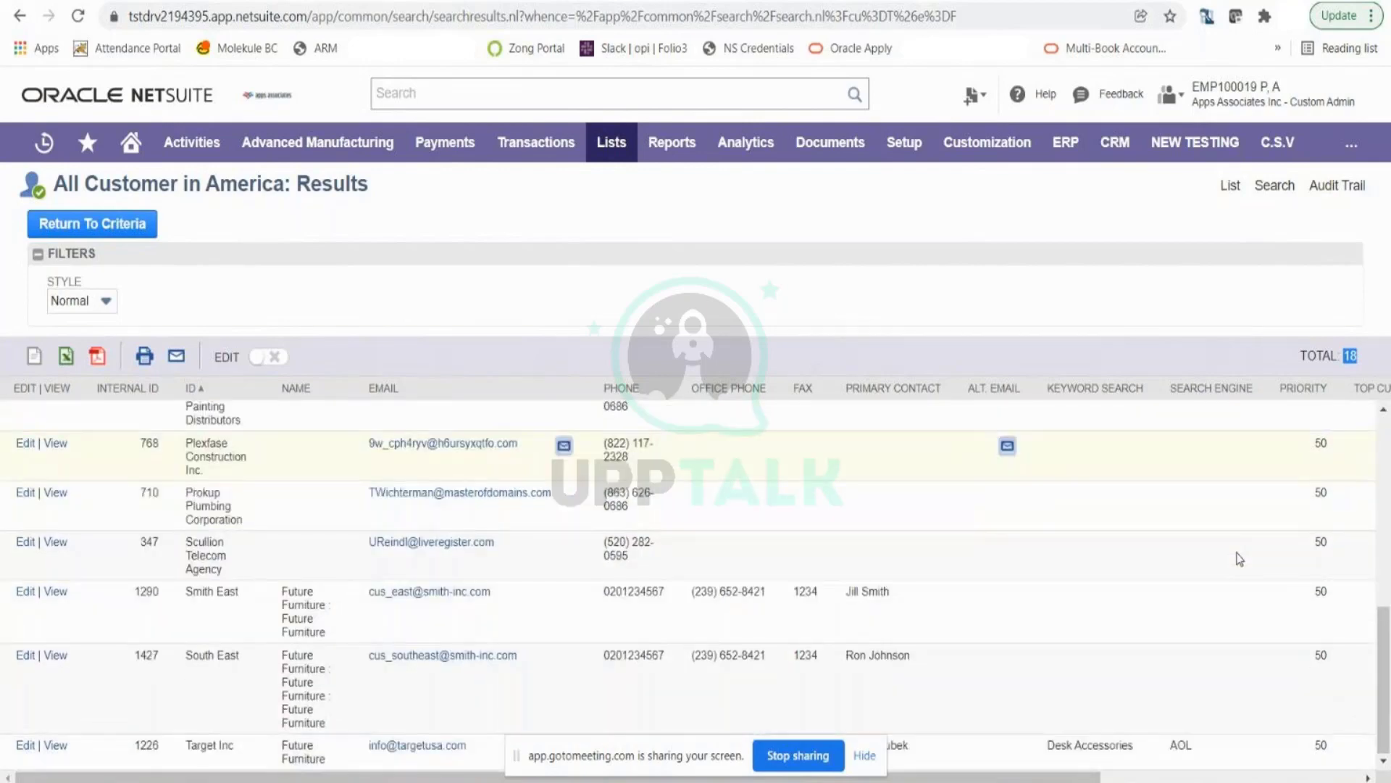
scroll(1239, 558, up, 10)
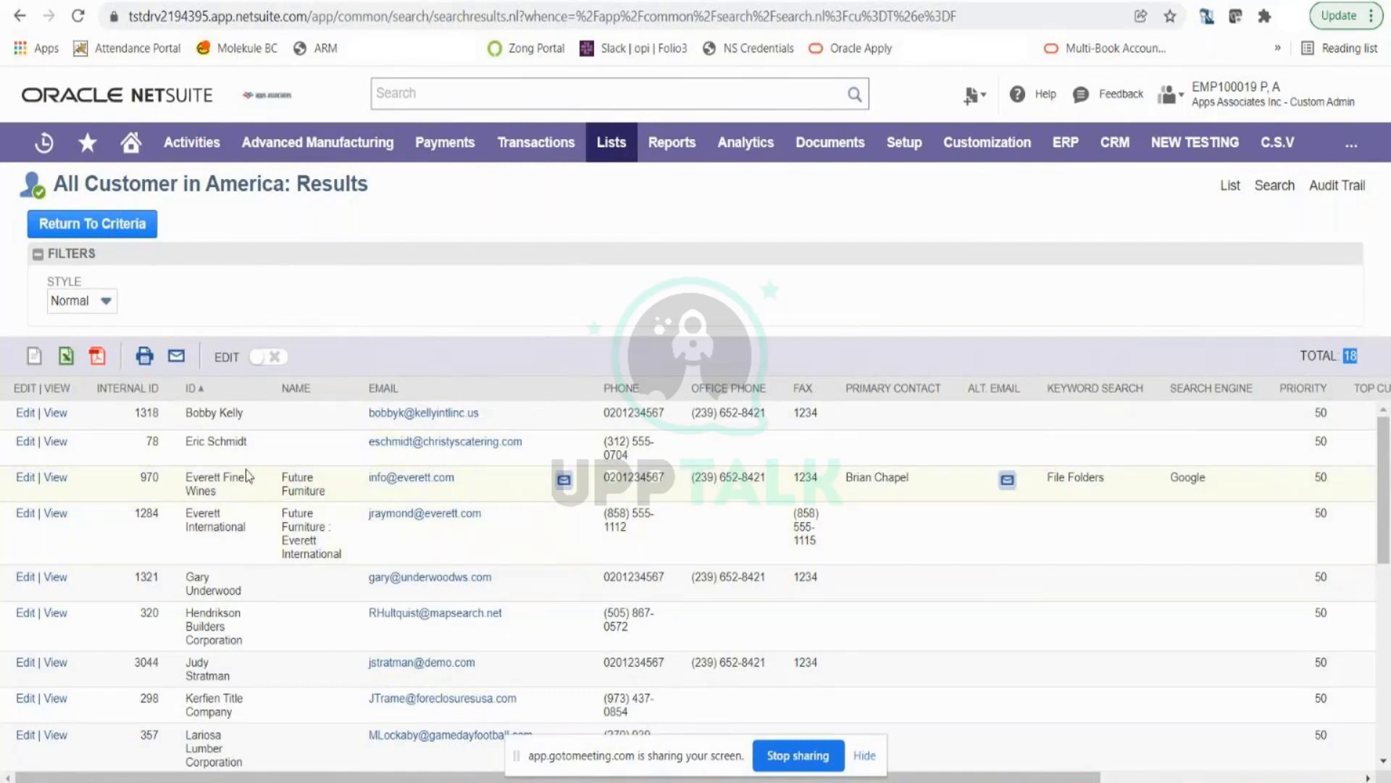
- Open the first listed customer's record in a new tab and check the state in its address
right_click(207, 417)
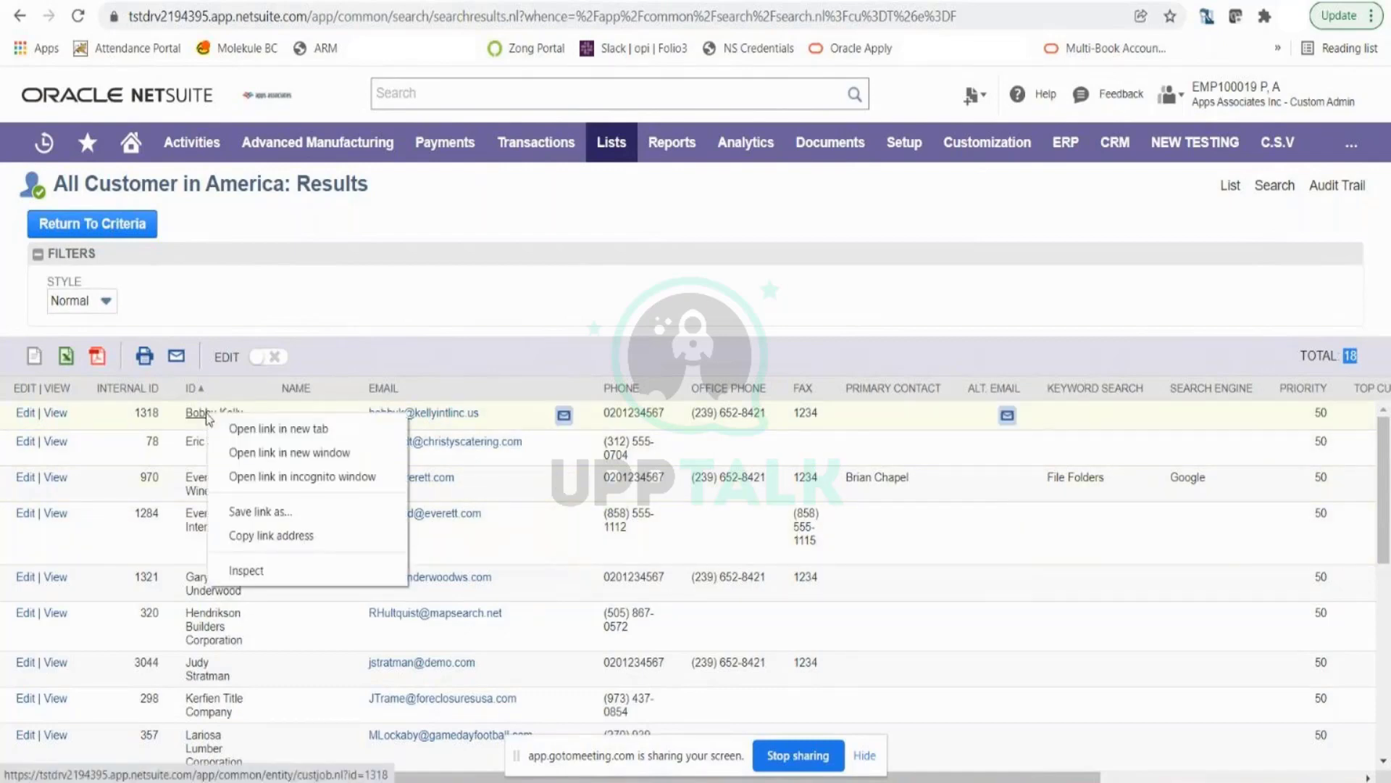
click(323, 433)
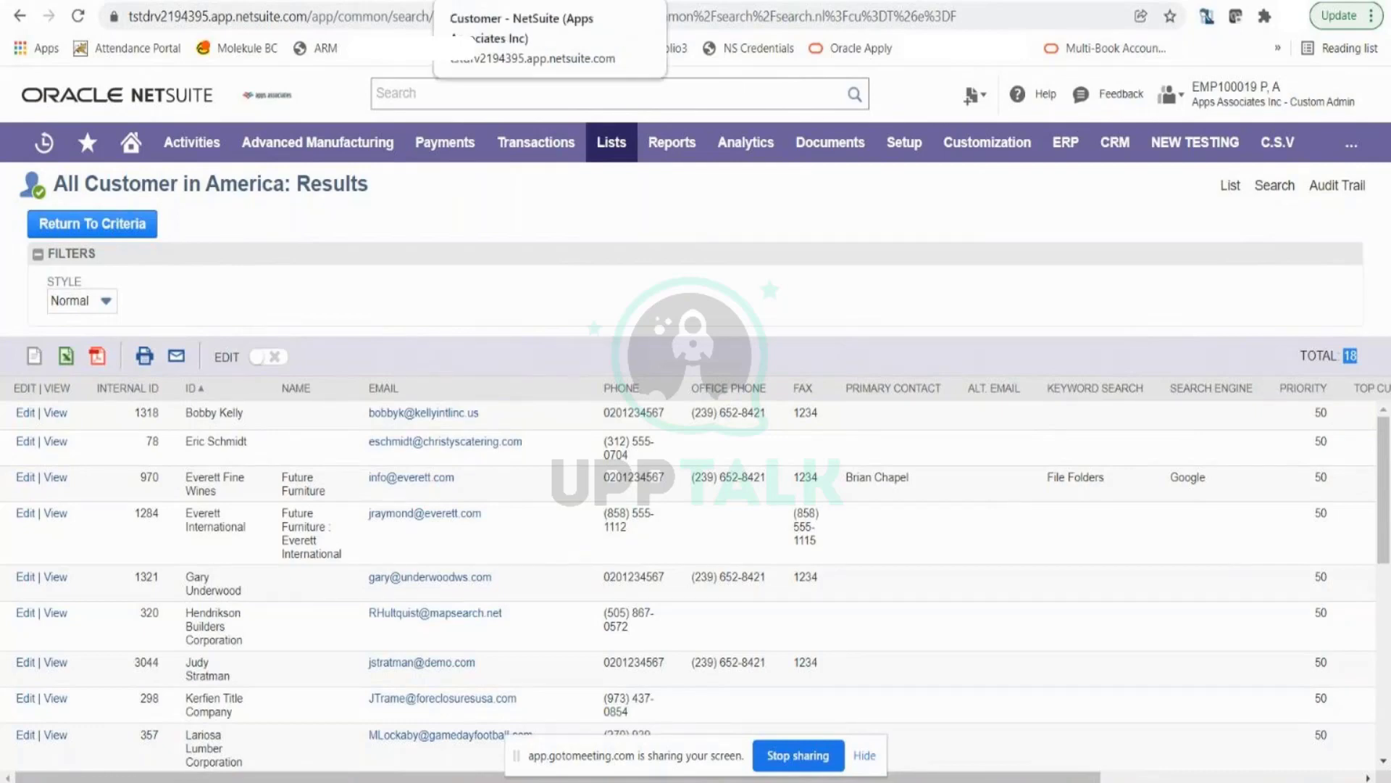
click(550, 0)
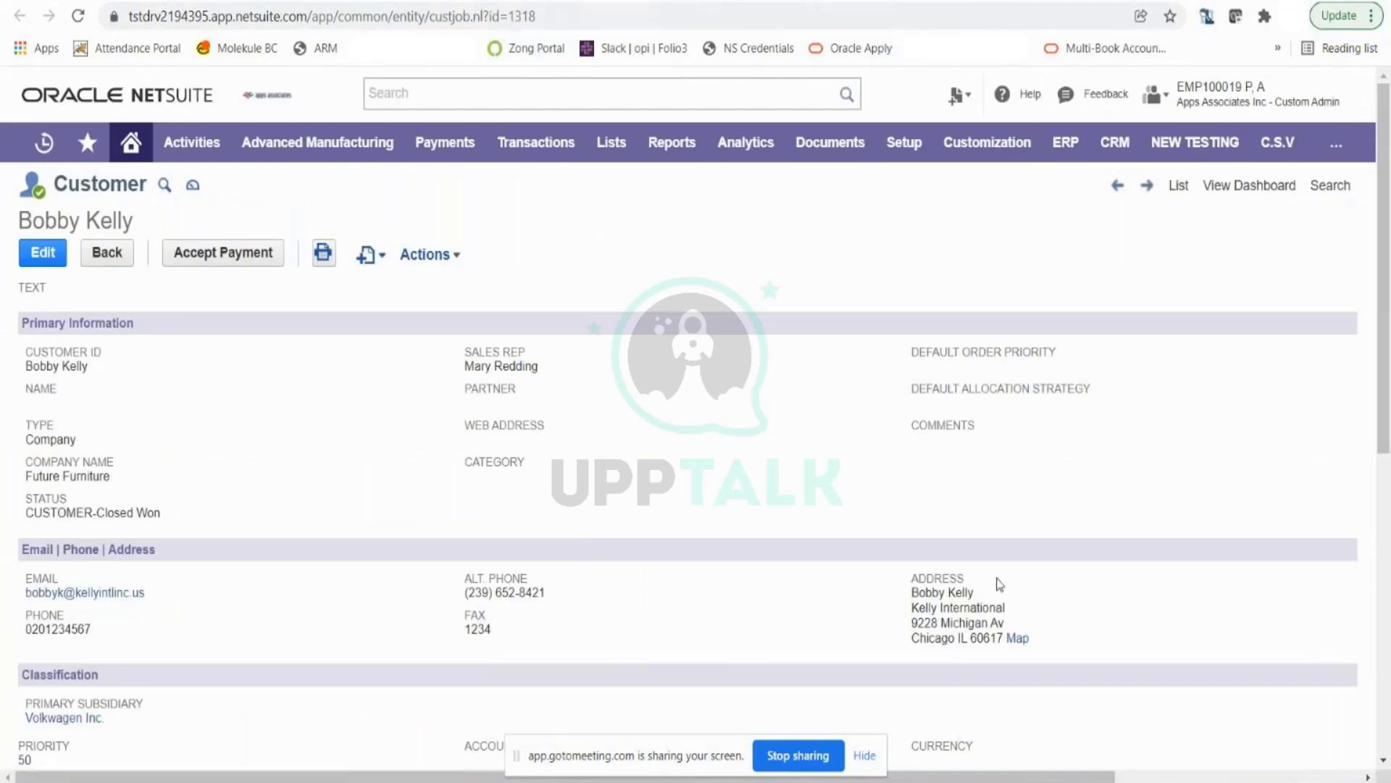
triple_click(958, 637)
double_click(939, 639)
double_click(961, 639)
click(240, 1)
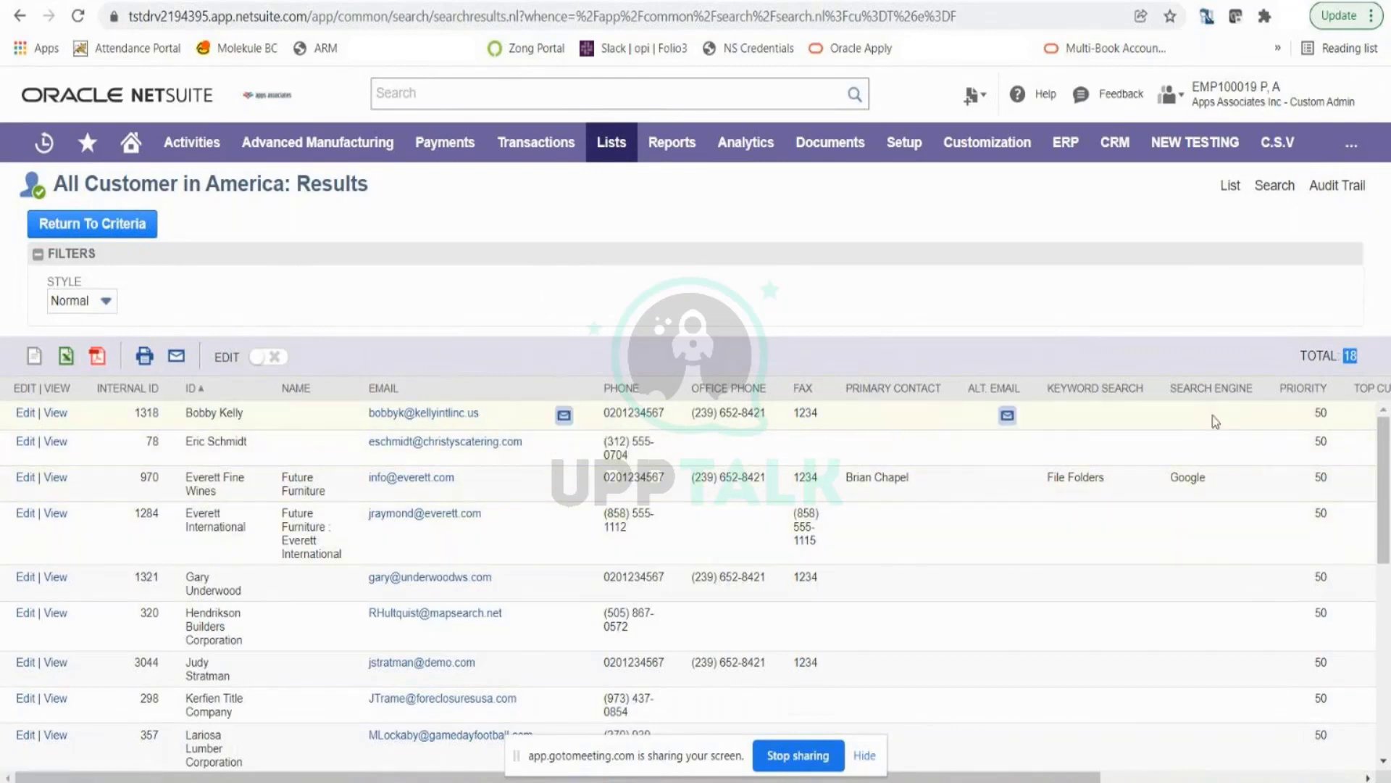
- Examine all columns of the previewed results, including the custom fields at the far end of the table
scroll(967, 661, down, 2)
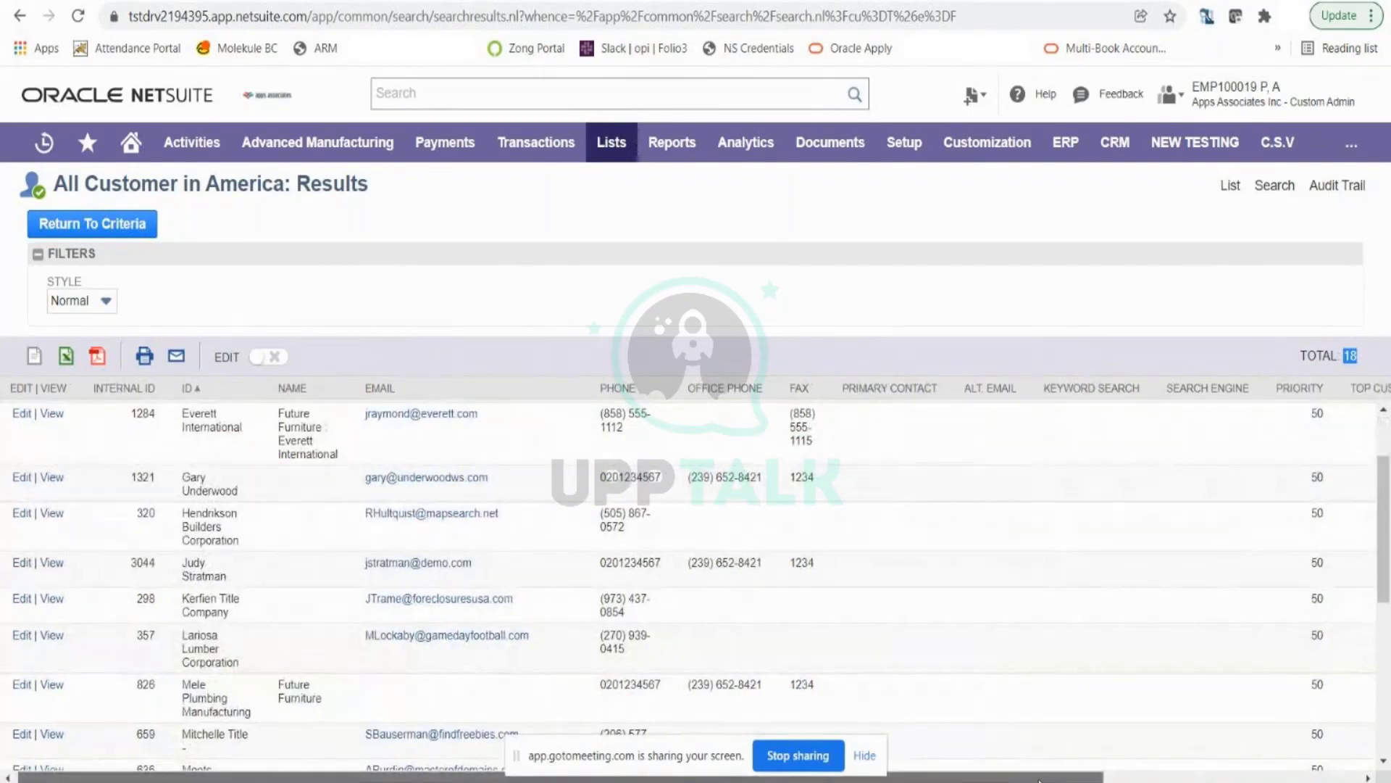
scroll(1160, 631, right, 5)
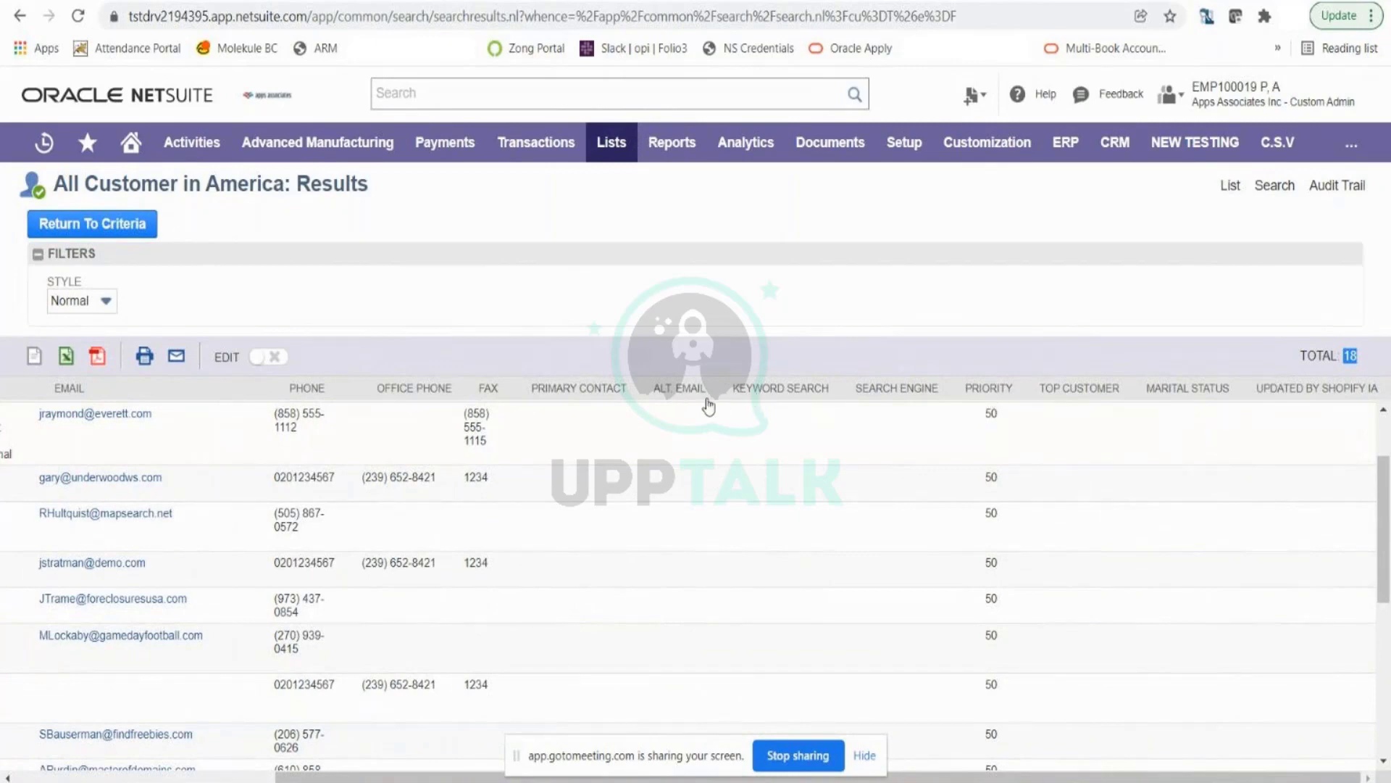
scroll(740, 463, down, 3)
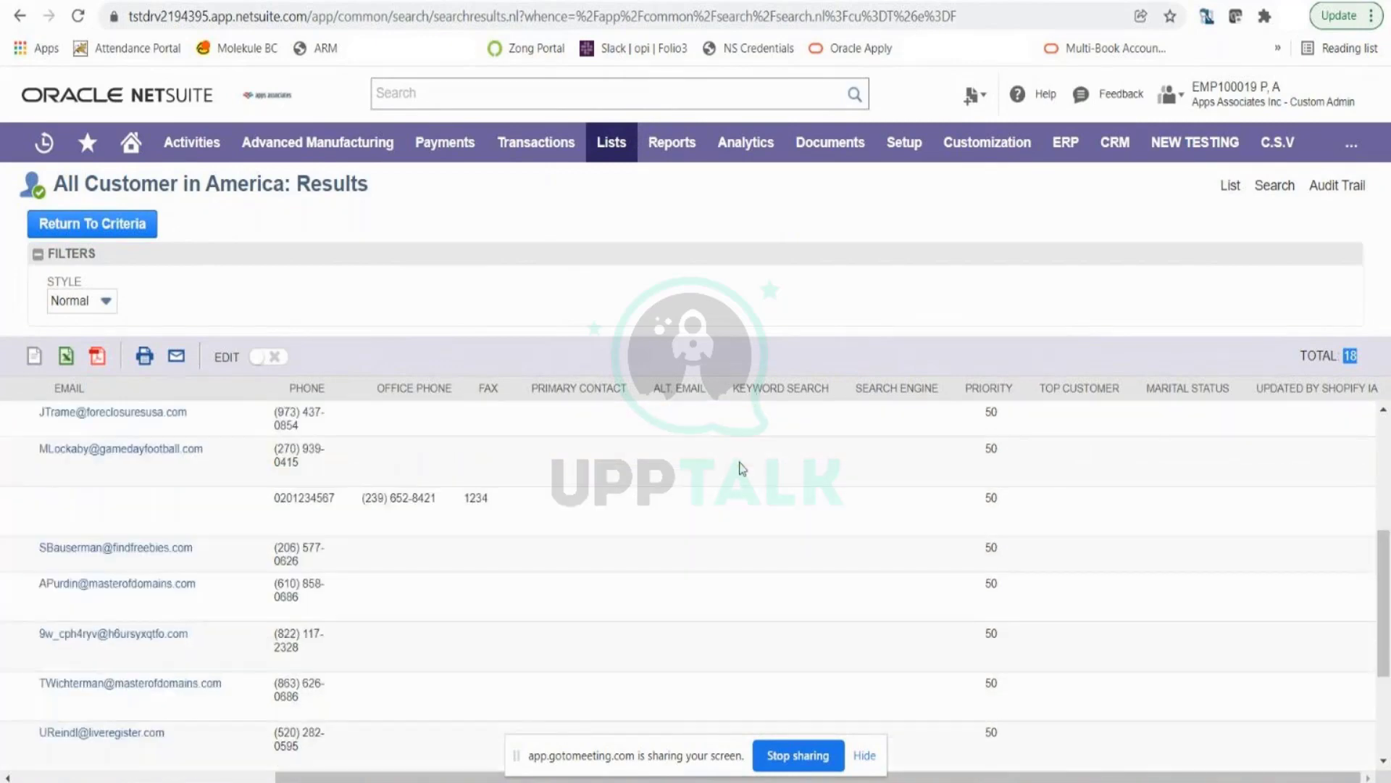
scroll(740, 465, up, 5)
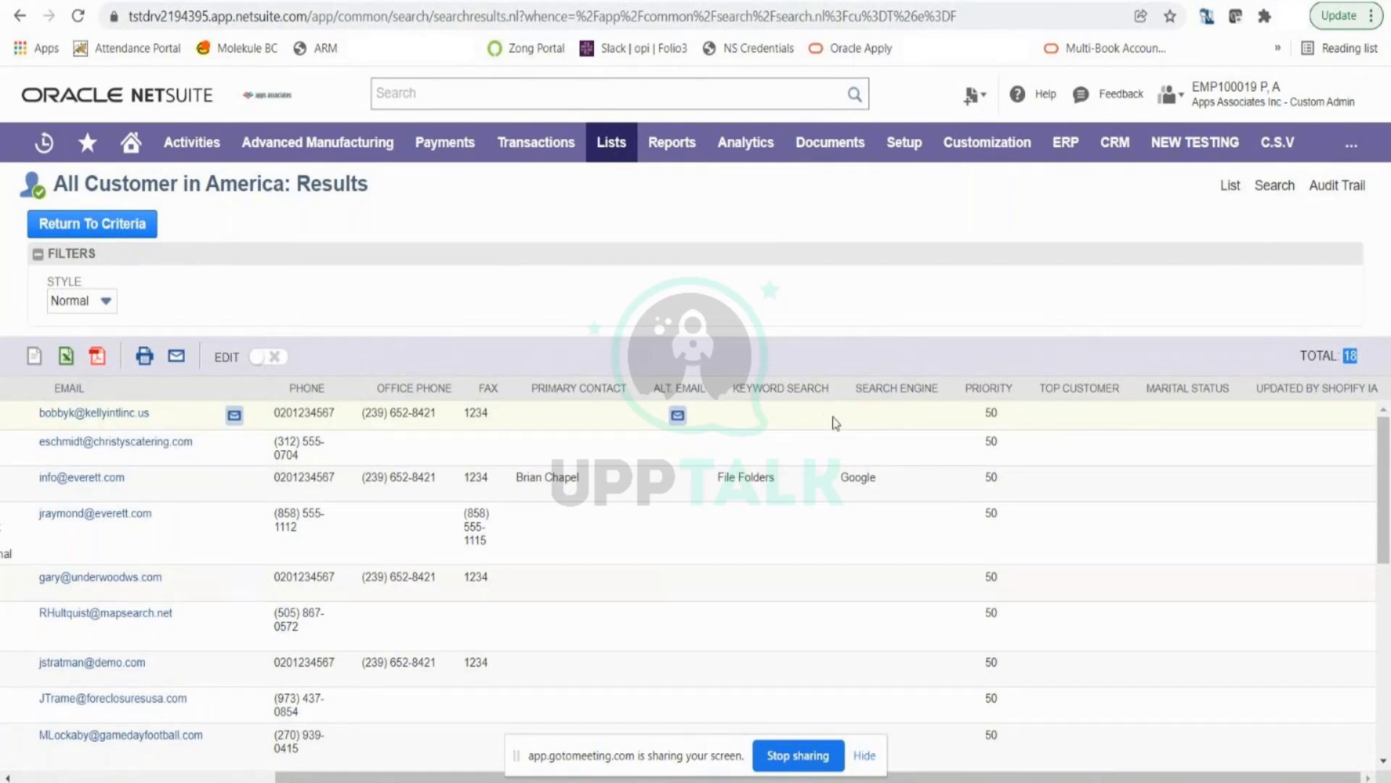
drag(996, 777, 739, 777)
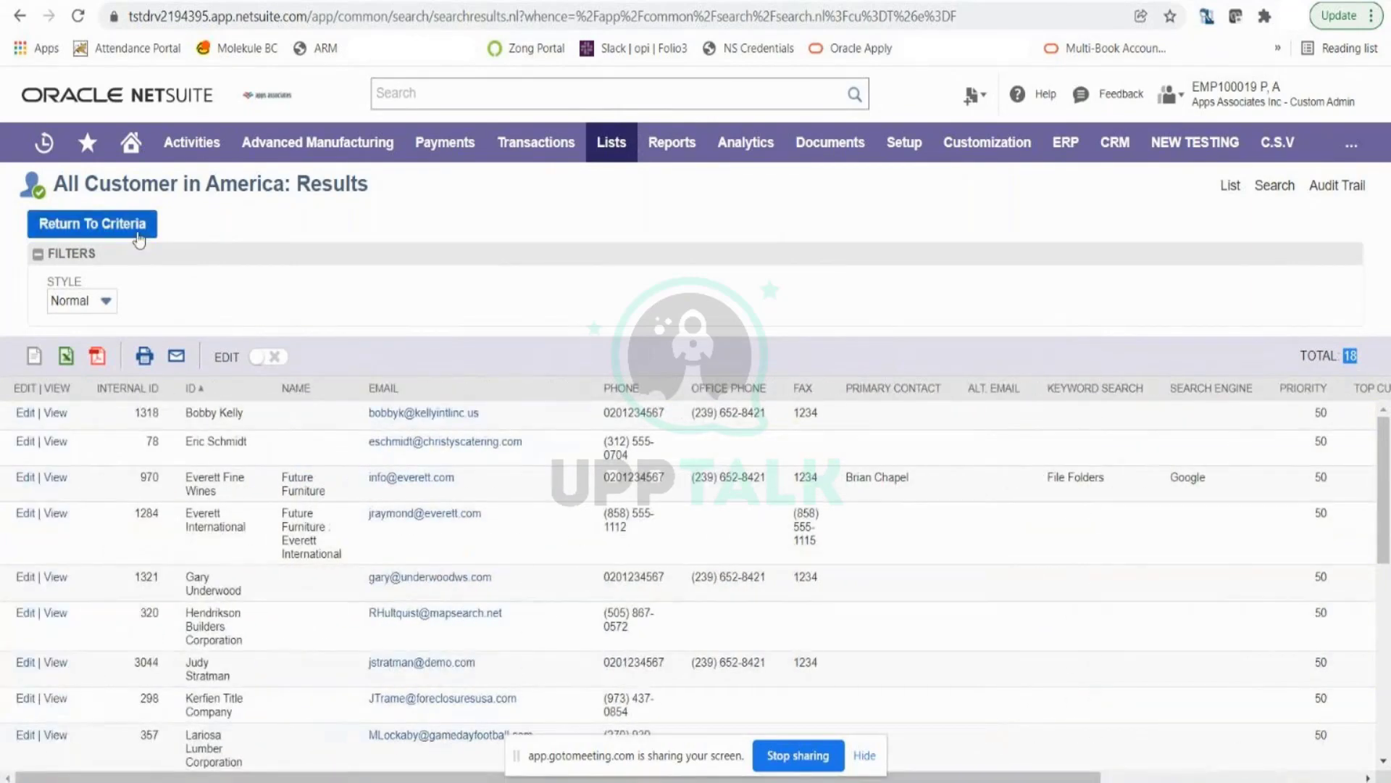
- Return to the search definition and remove the result columns Keyword Search, Search Engine, Priority, TOP CUSTOMER, Marital Status and Updated by Shopify IA
click(138, 235)
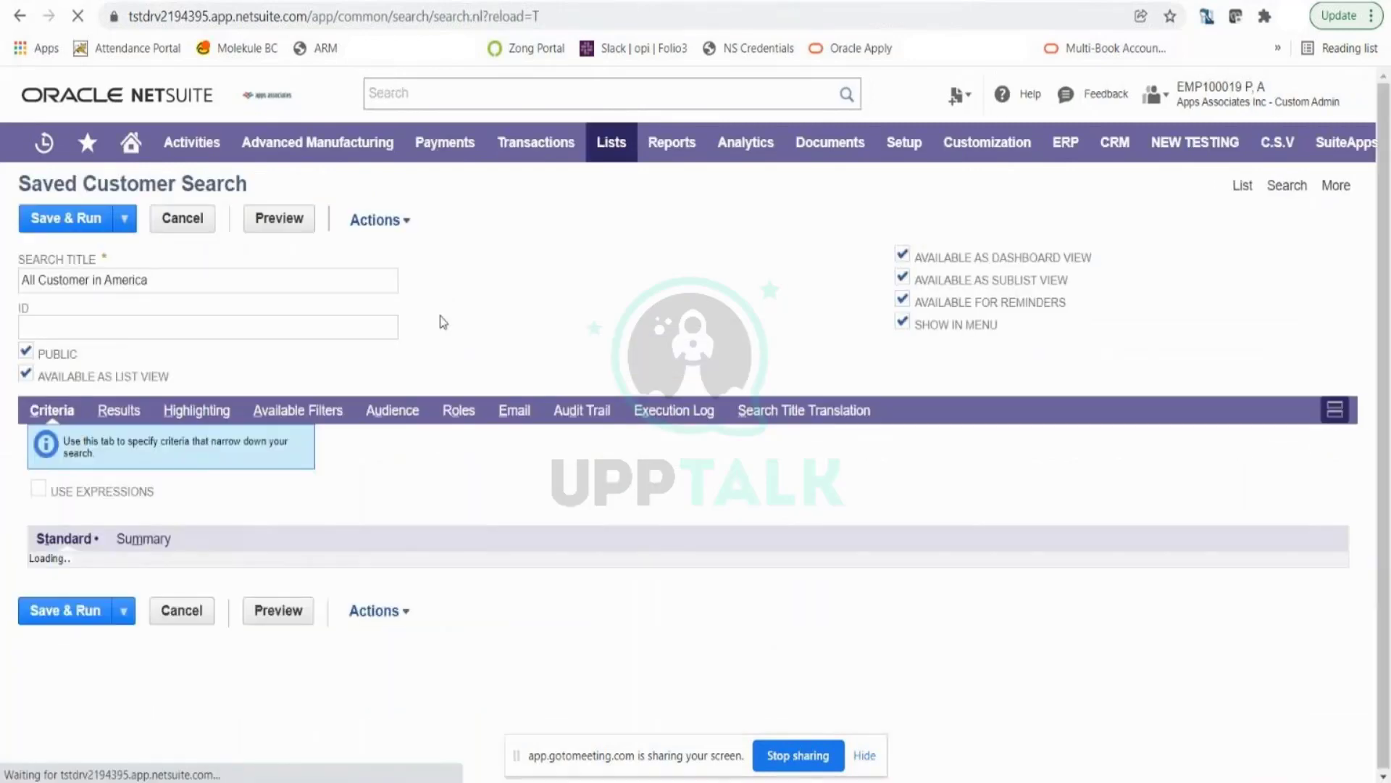
click(119, 410)
scroll(199, 479, down, 7)
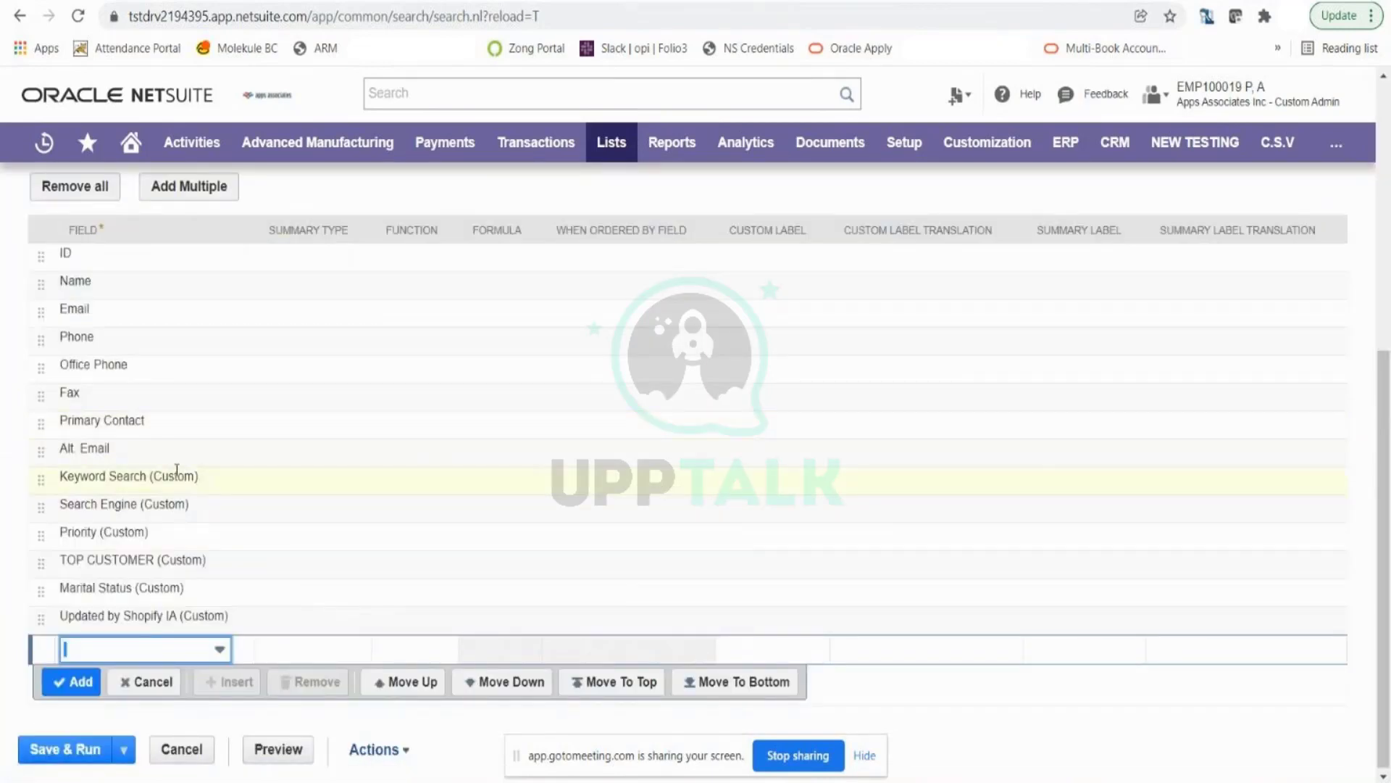
click(187, 480)
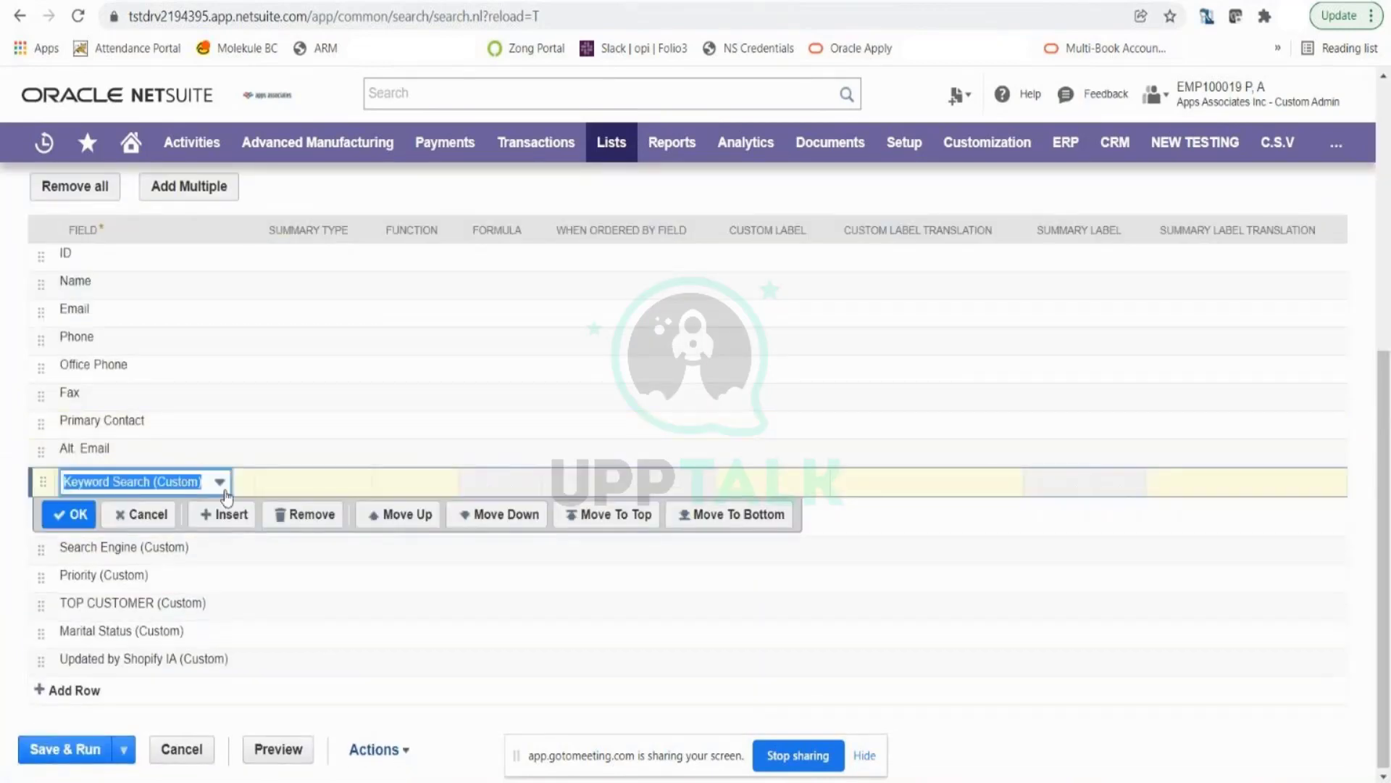
click(300, 515)
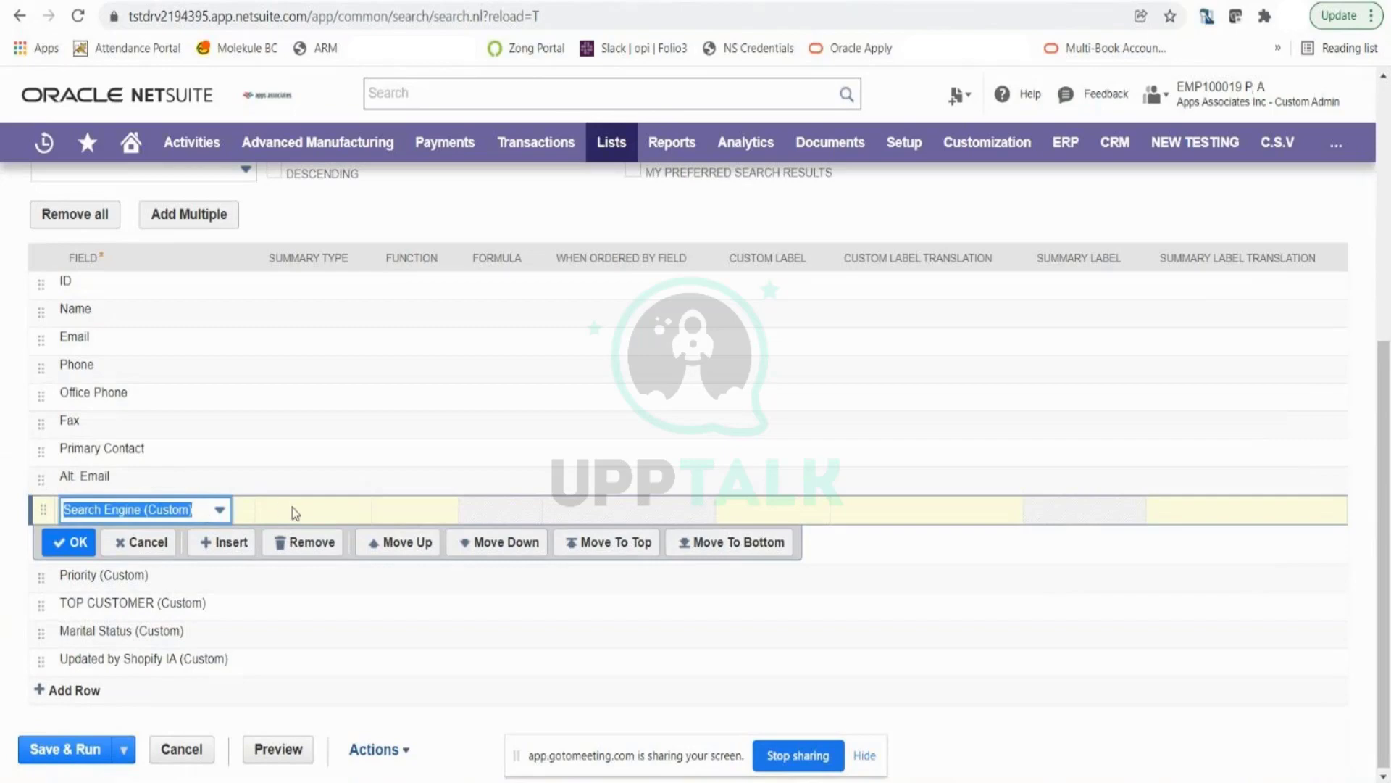
click(308, 543)
click(313, 569)
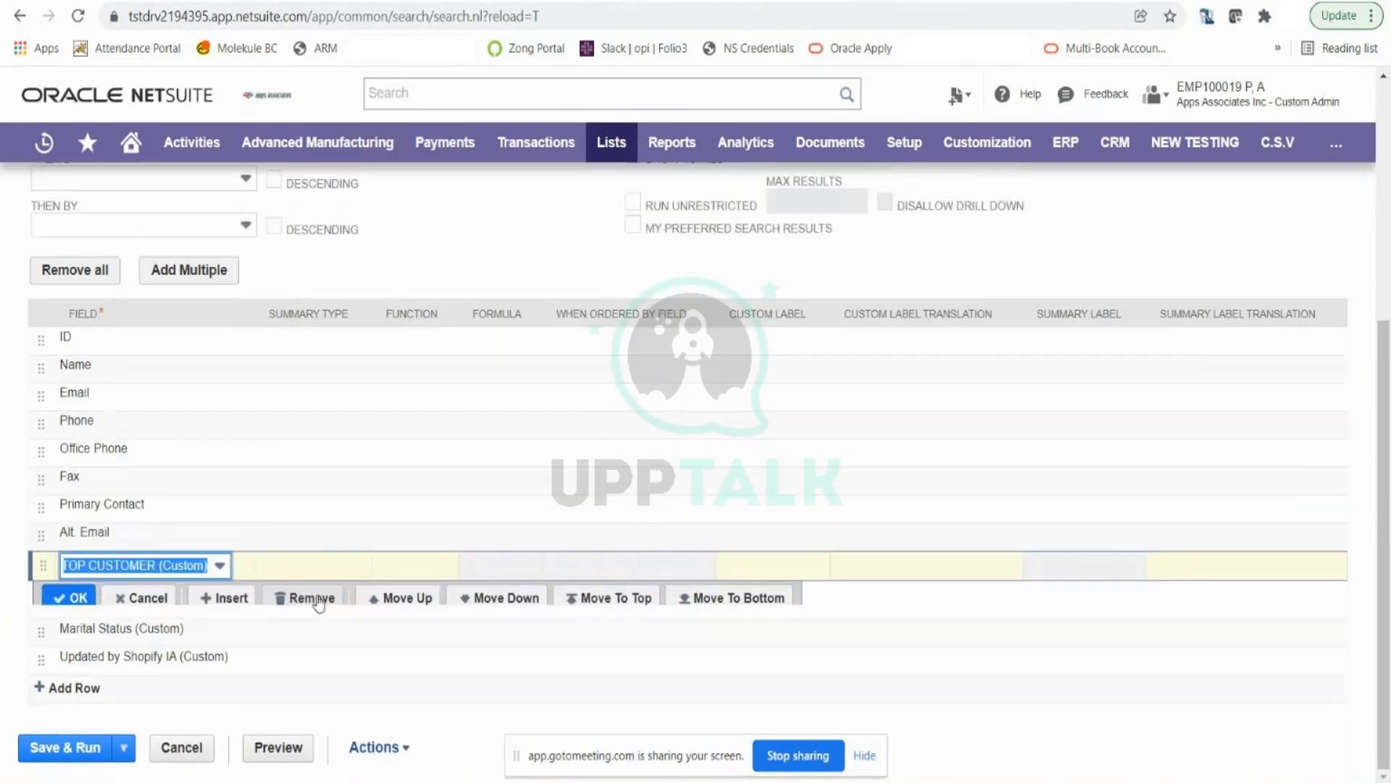
click(316, 598)
click(311, 624)
click(307, 653)
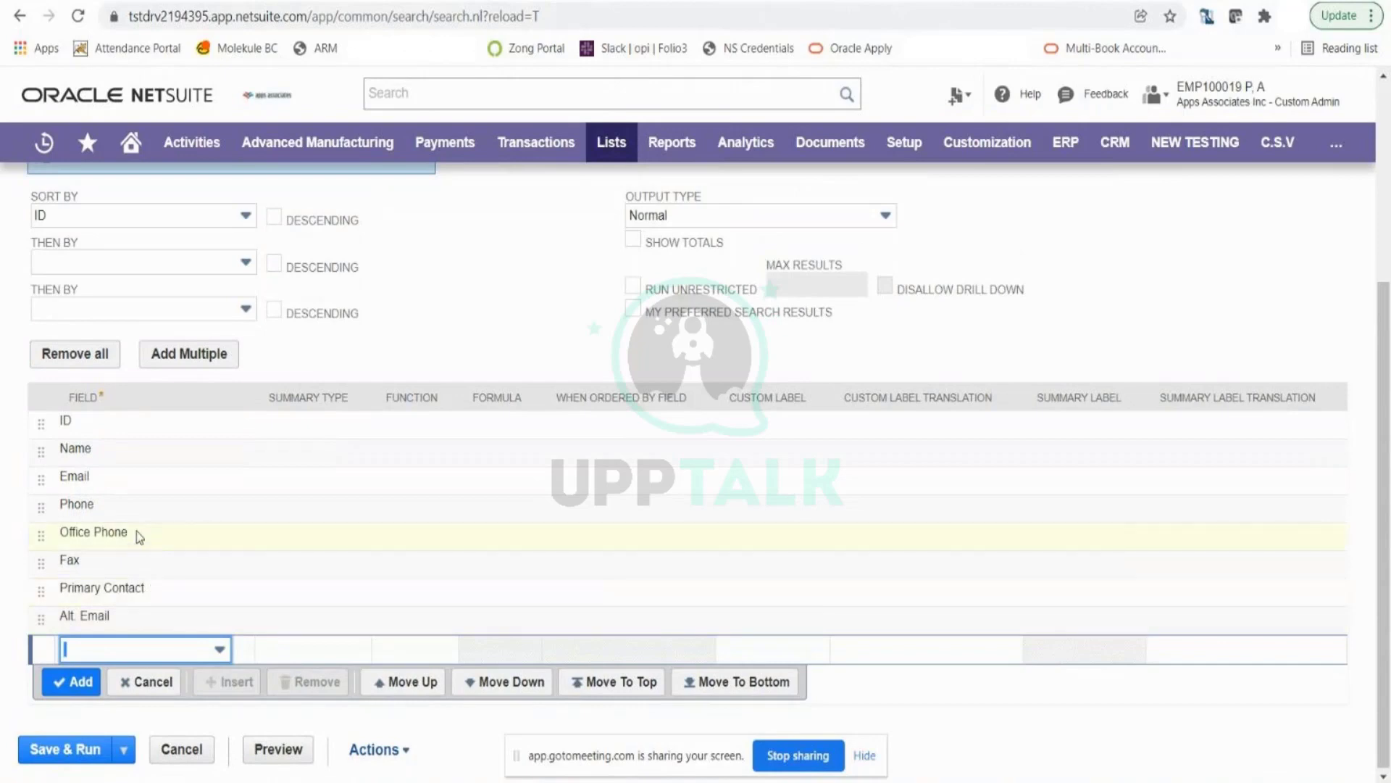
- Remove the Fax field from the result columns, keeping Primary Contact
click(133, 561)
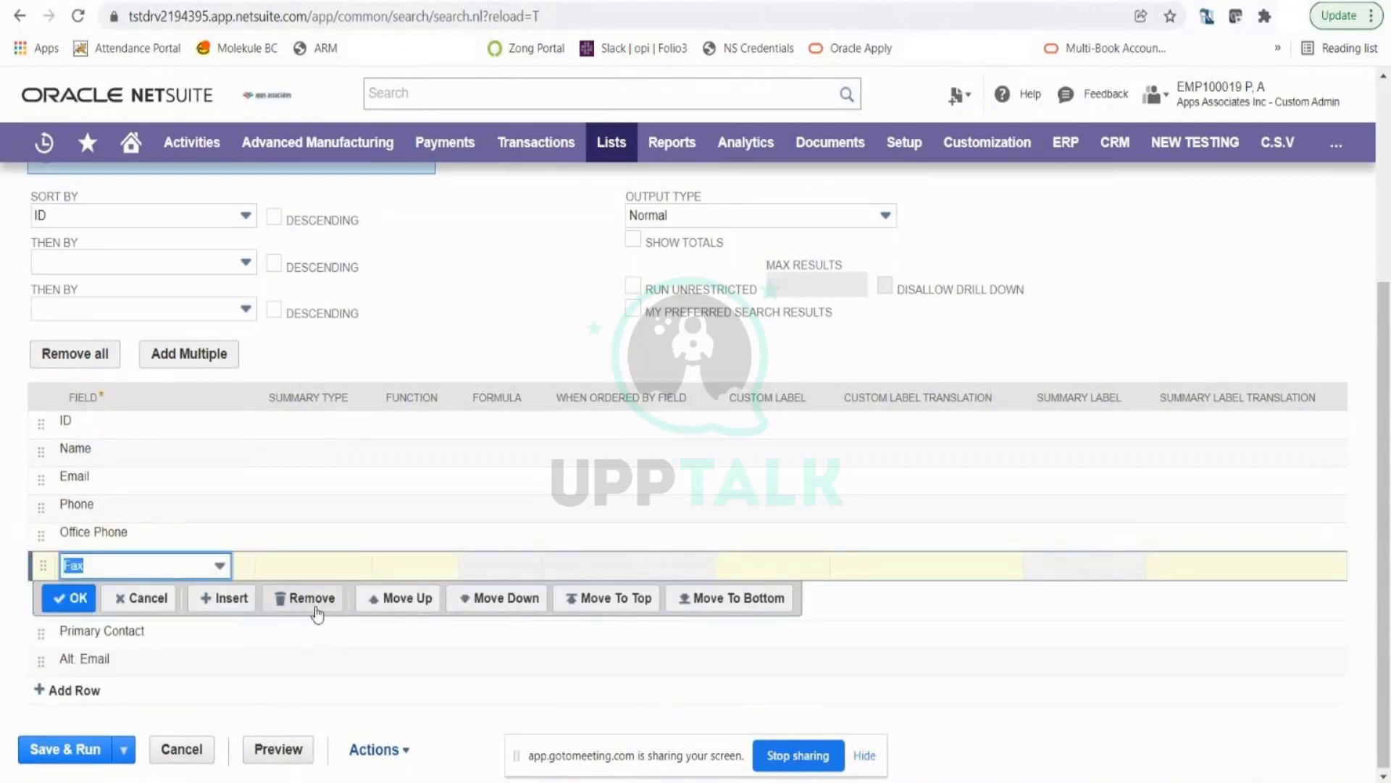
click(312, 598)
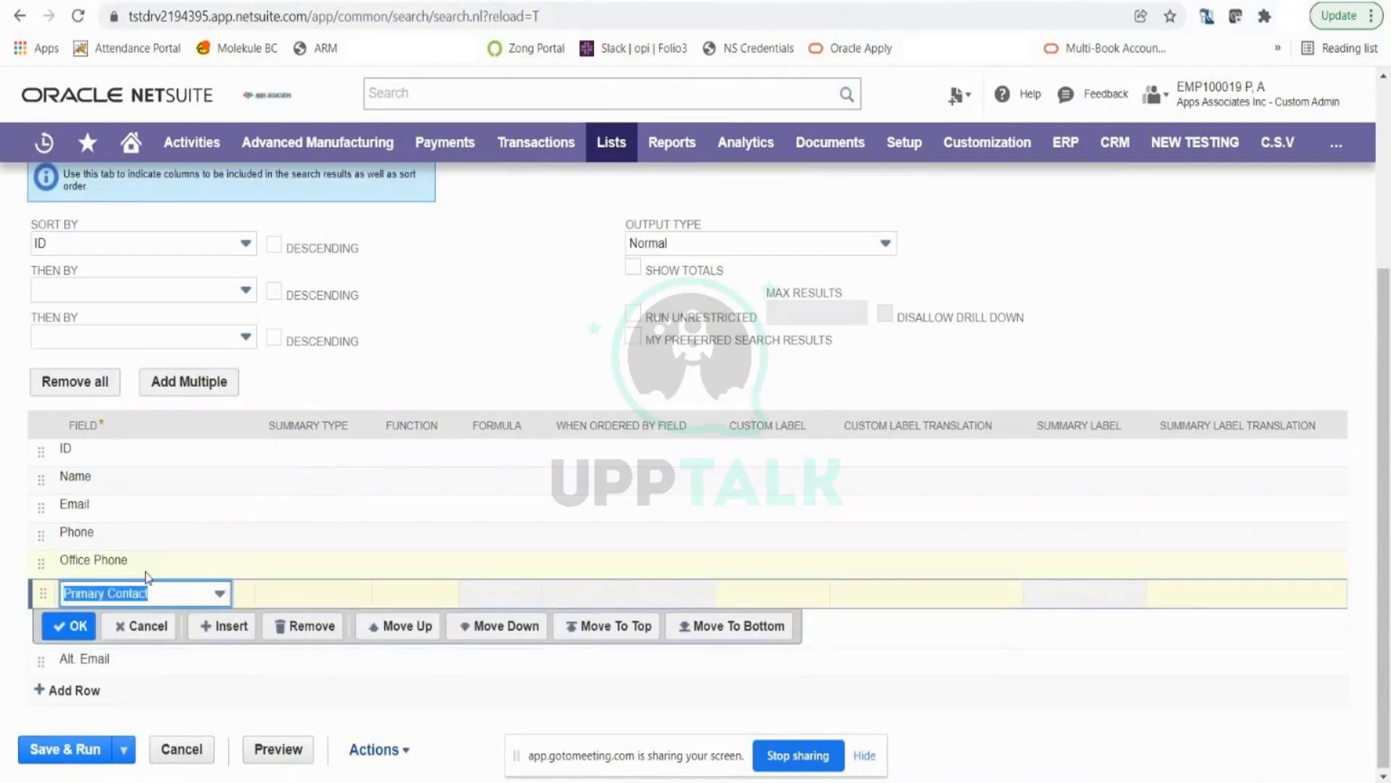
click(81, 632)
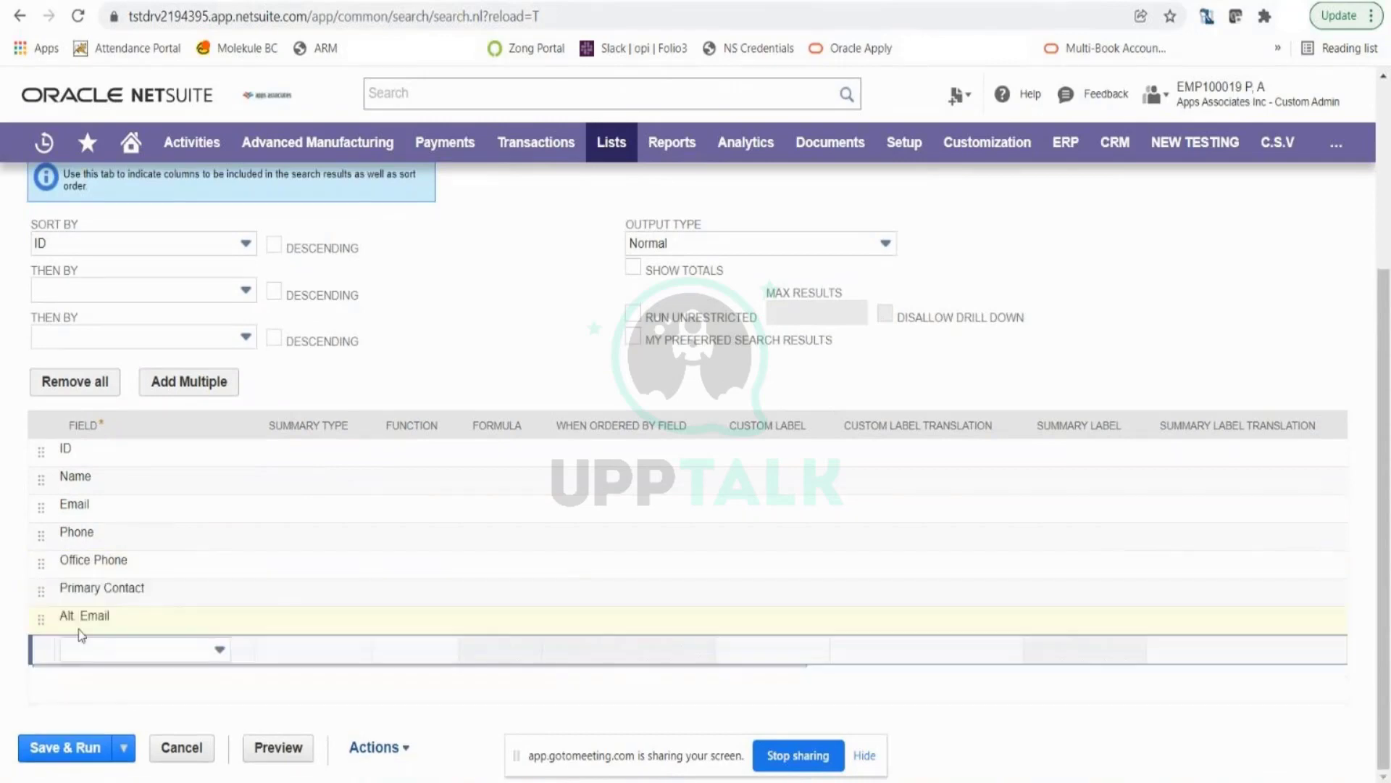
- Remove the Alt. Email field from the result columns and add Terms as a new column
click(118, 624)
click(293, 659)
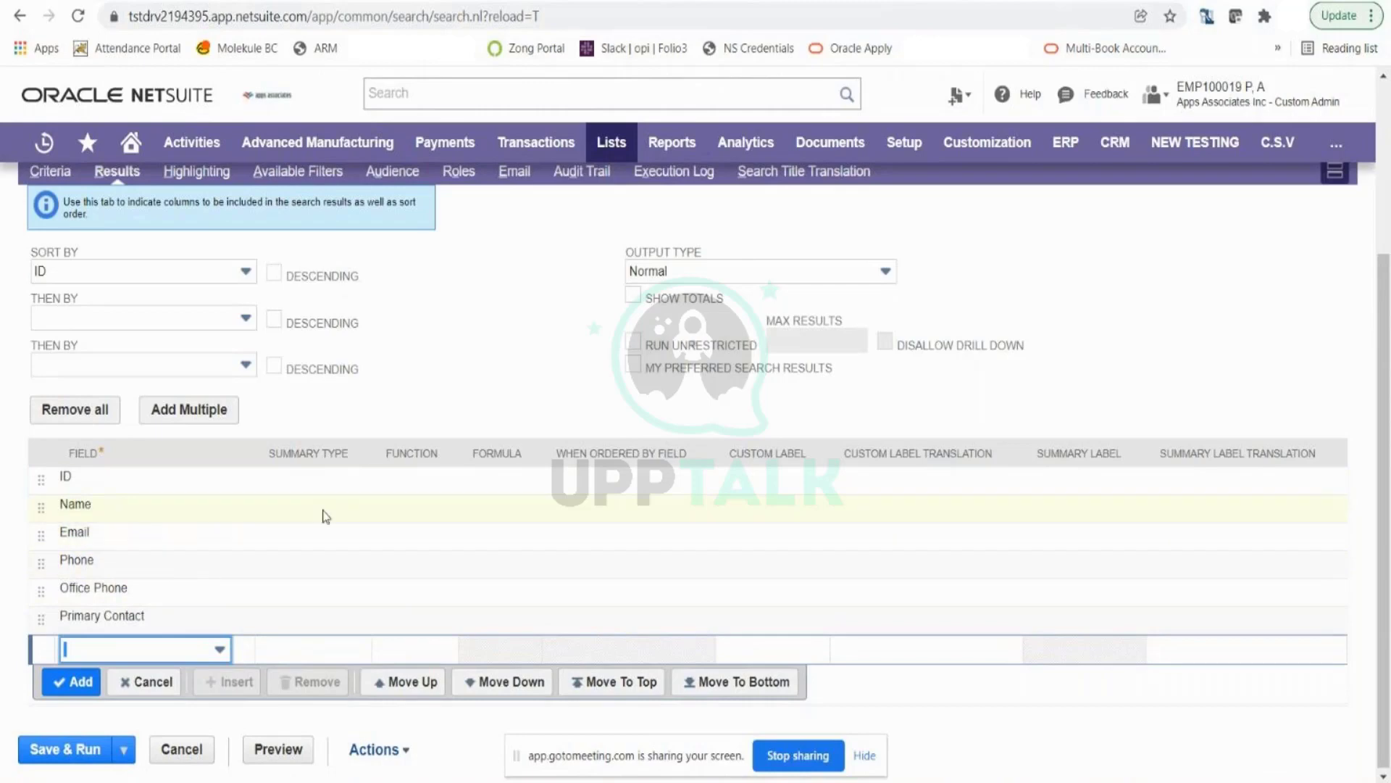
click(219, 650)
click(216, 654)
click(220, 656)
text(t)
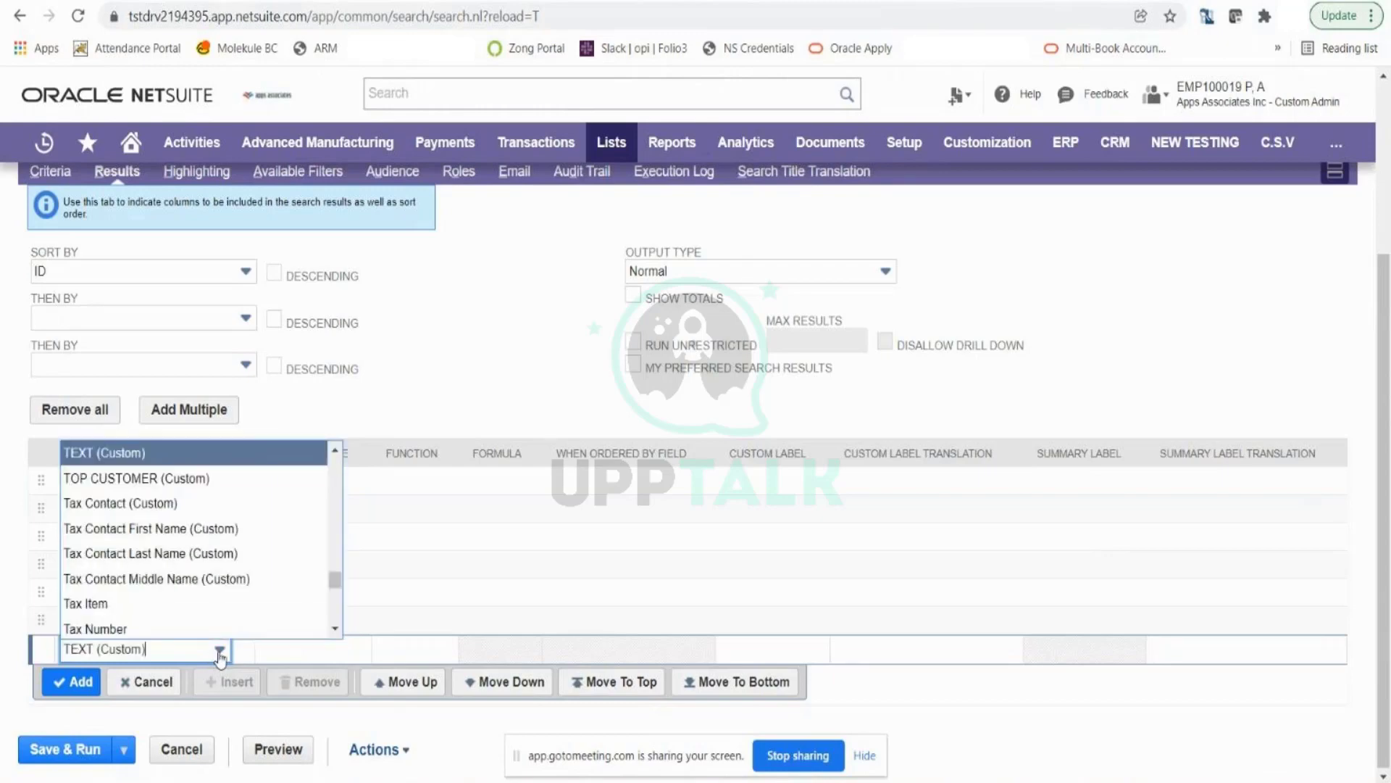
text(erms)
click(143, 453)
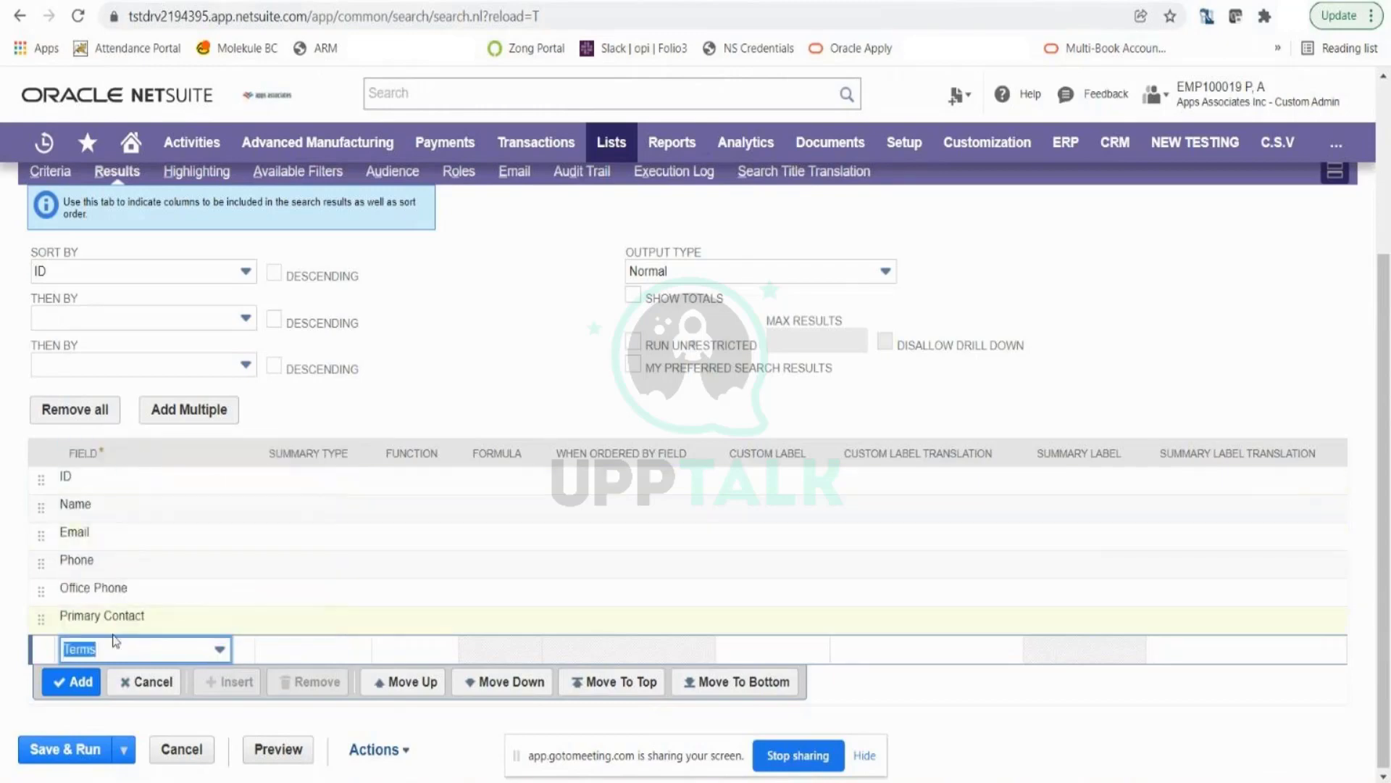
click(89, 681)
- Add Taxable as another result column after Terms
click(206, 680)
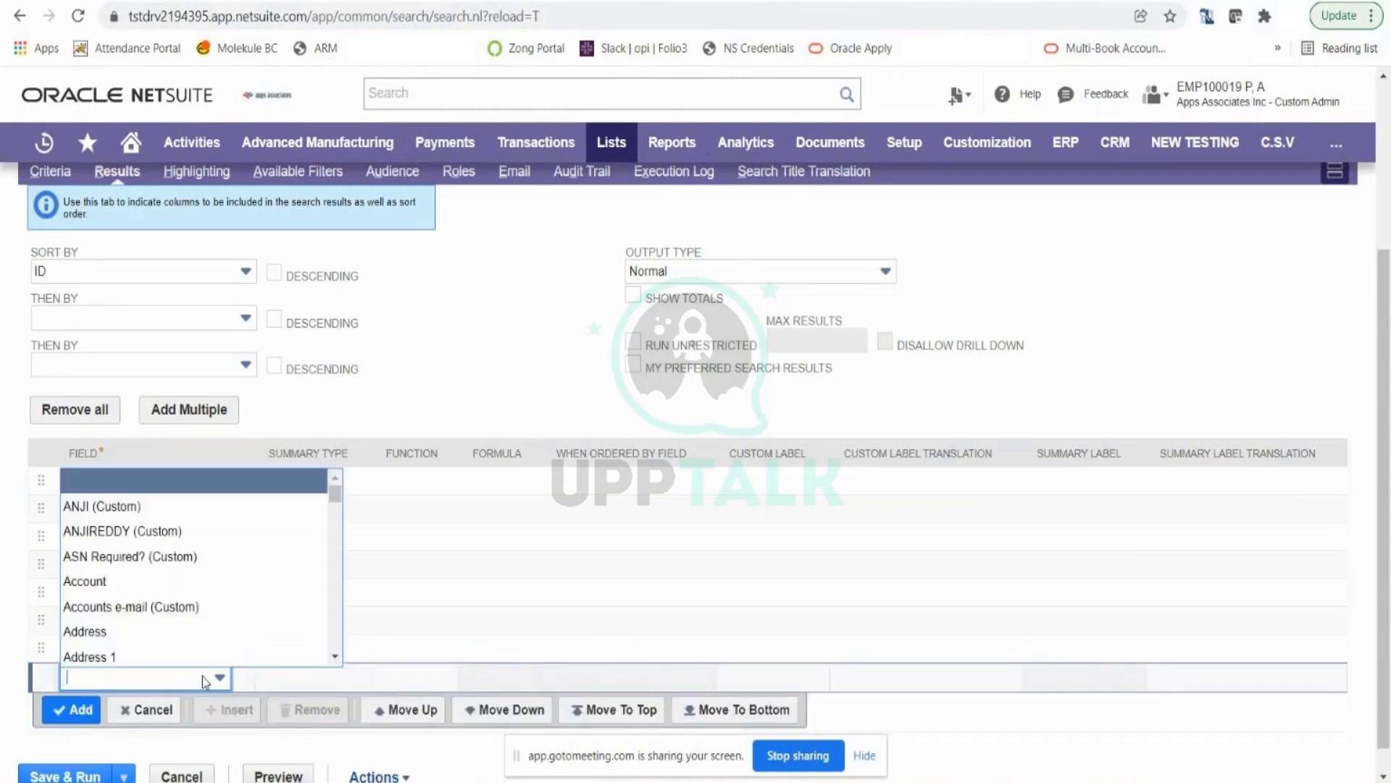
text(tact (Custom)
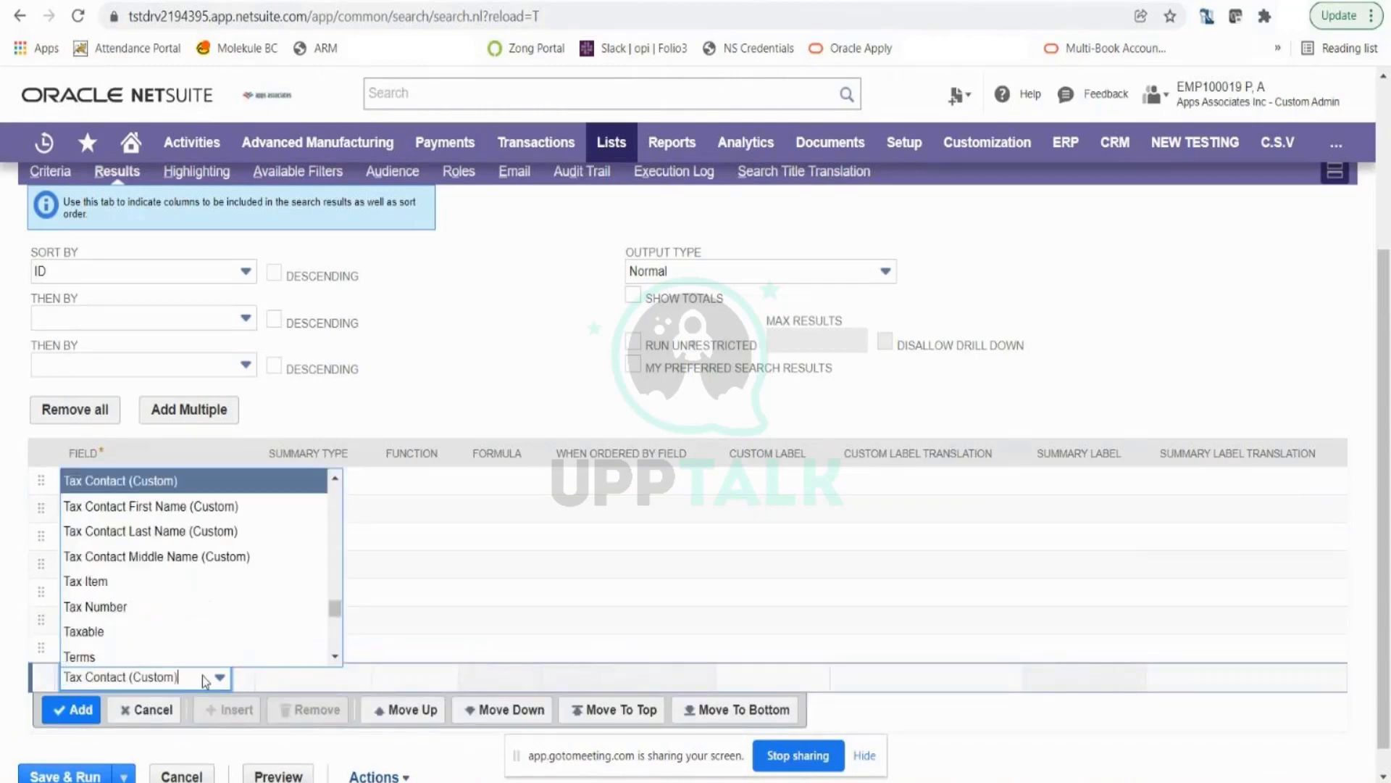
click(188, 638)
click(81, 709)
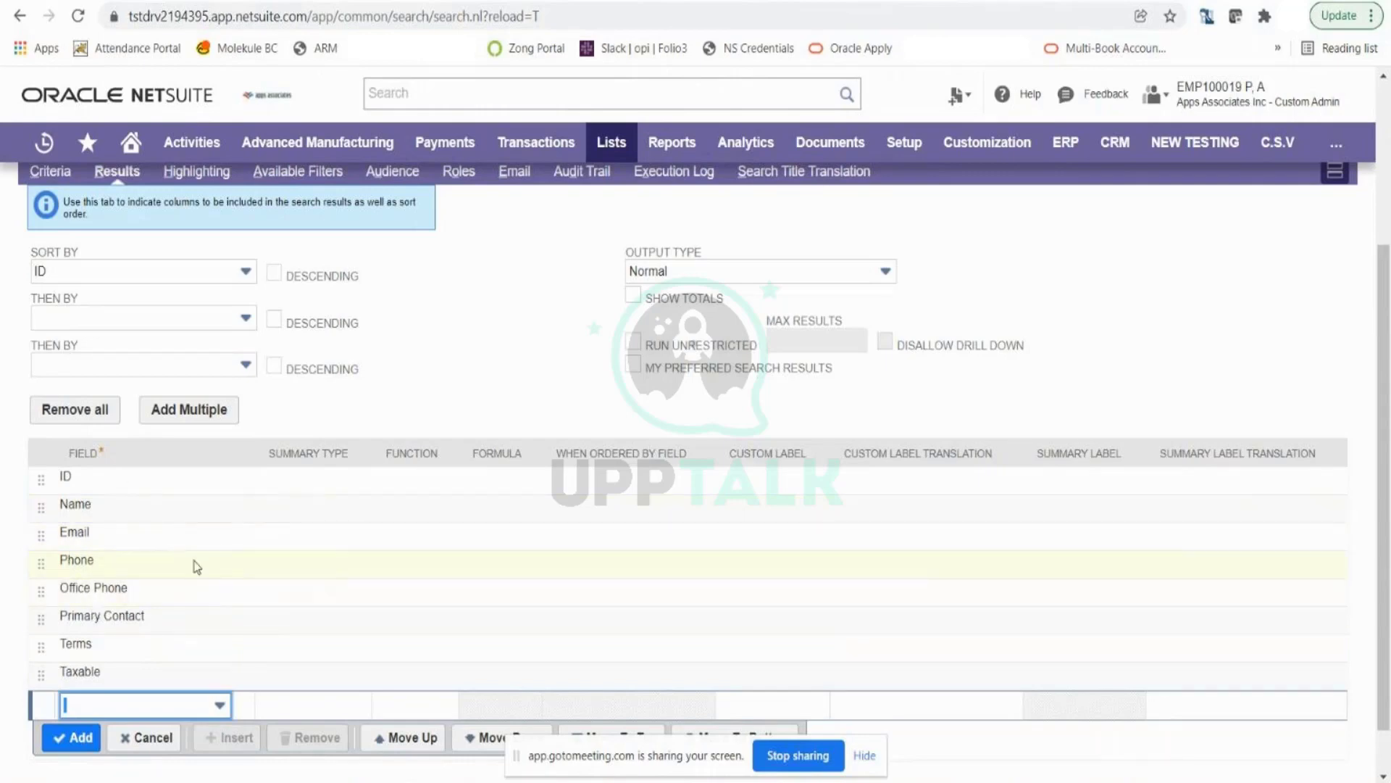
- Preview the customer search and examine the listed results, including the Terms and Taxable columns
scroll(192, 561, up, 3)
scroll(140, 400, up, 1)
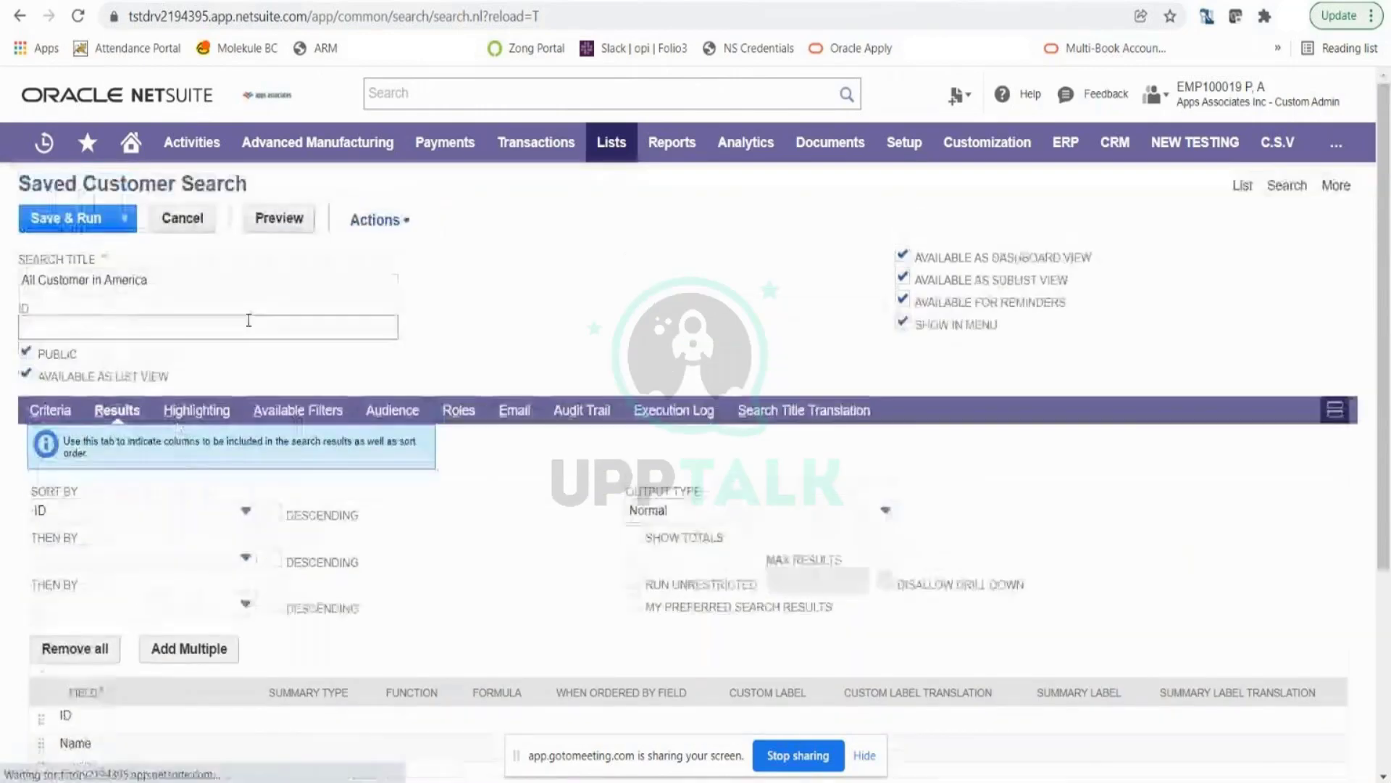
click(267, 222)
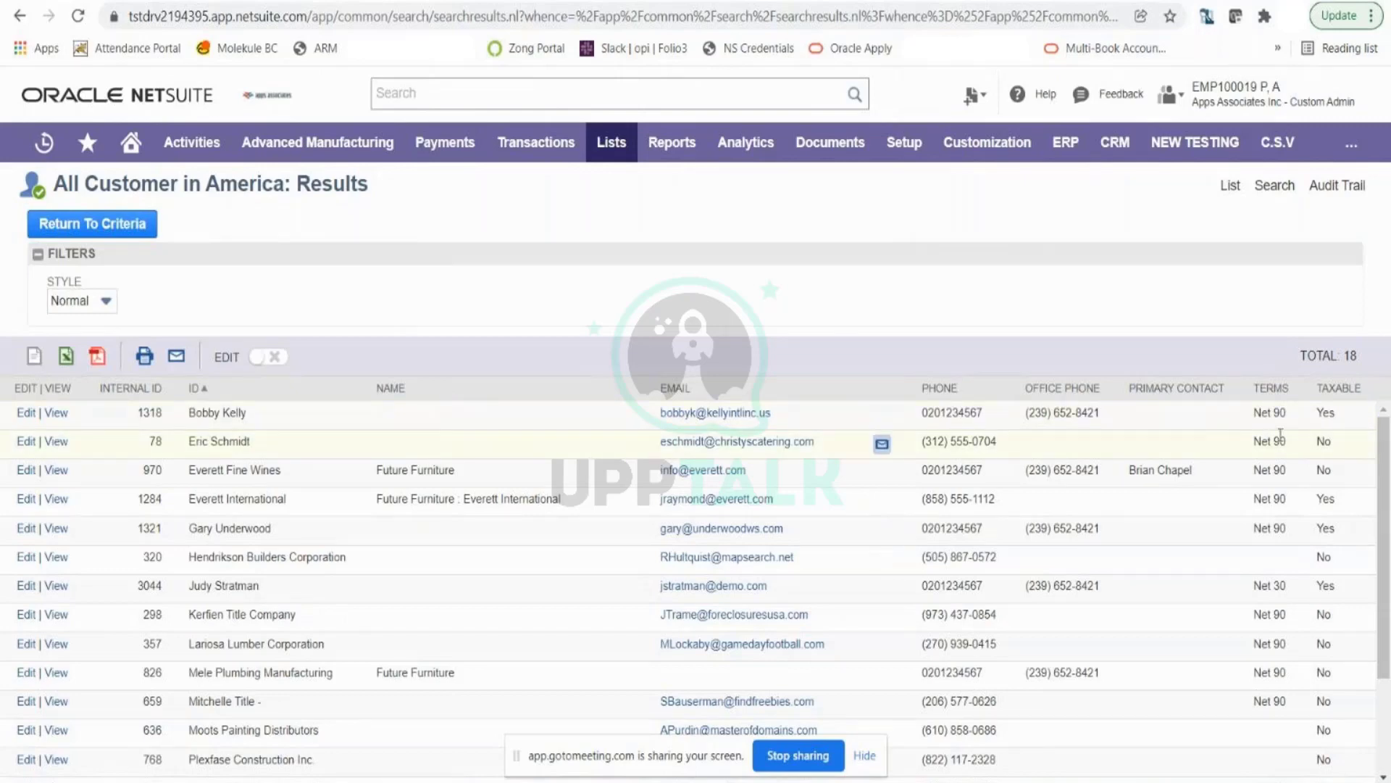
scroll(1281, 435, down, 3)
scroll(1280, 447, up, 3)
- Return to the search definition and set the output type of the results to Report
click(112, 226)
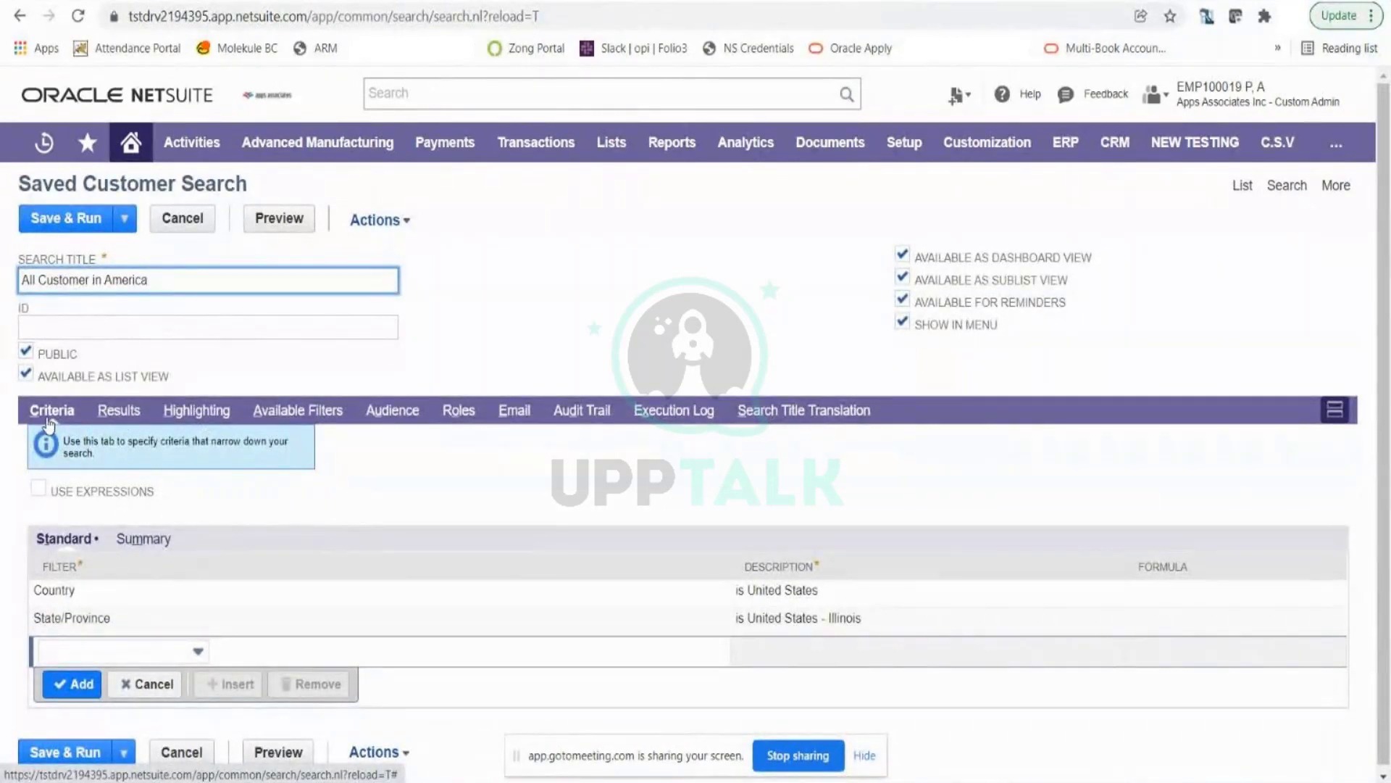
click(120, 418)
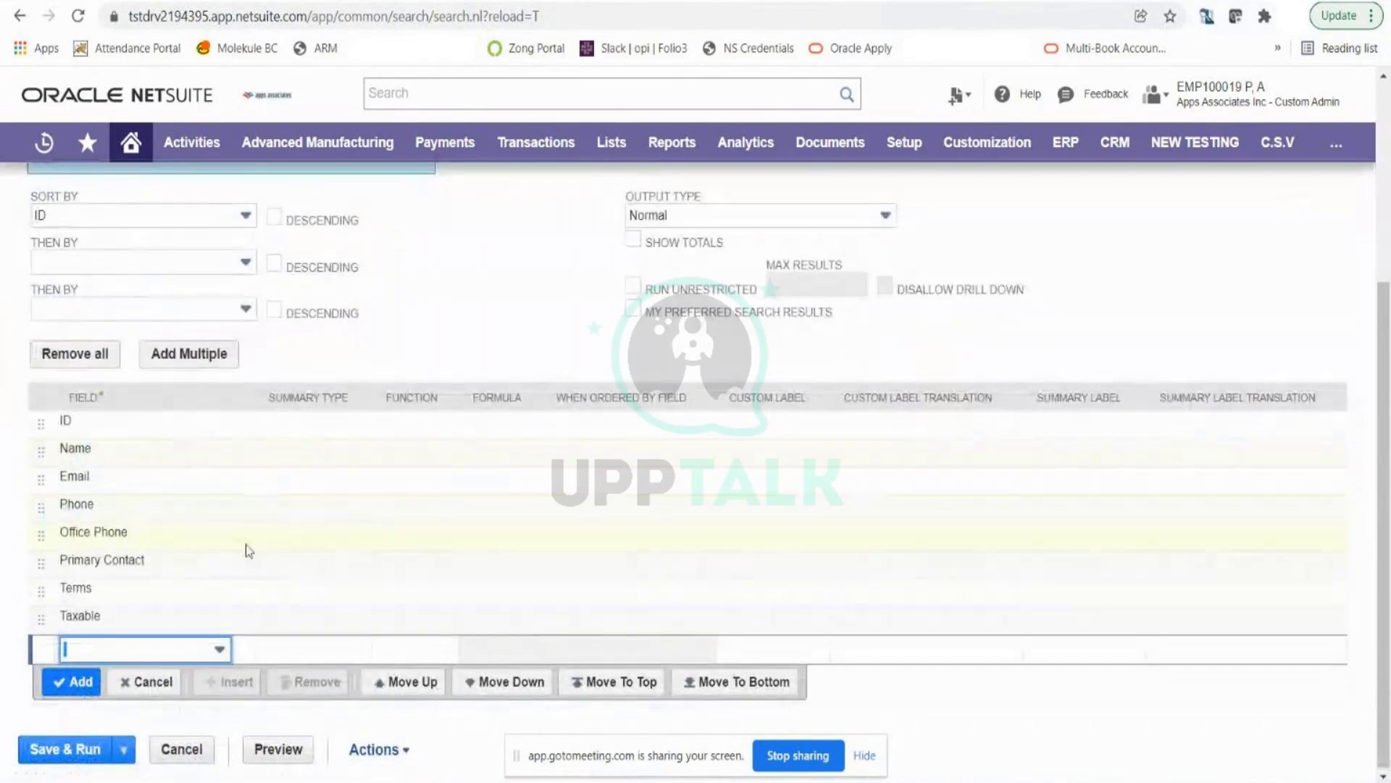
scroll(243, 535, up, 1)
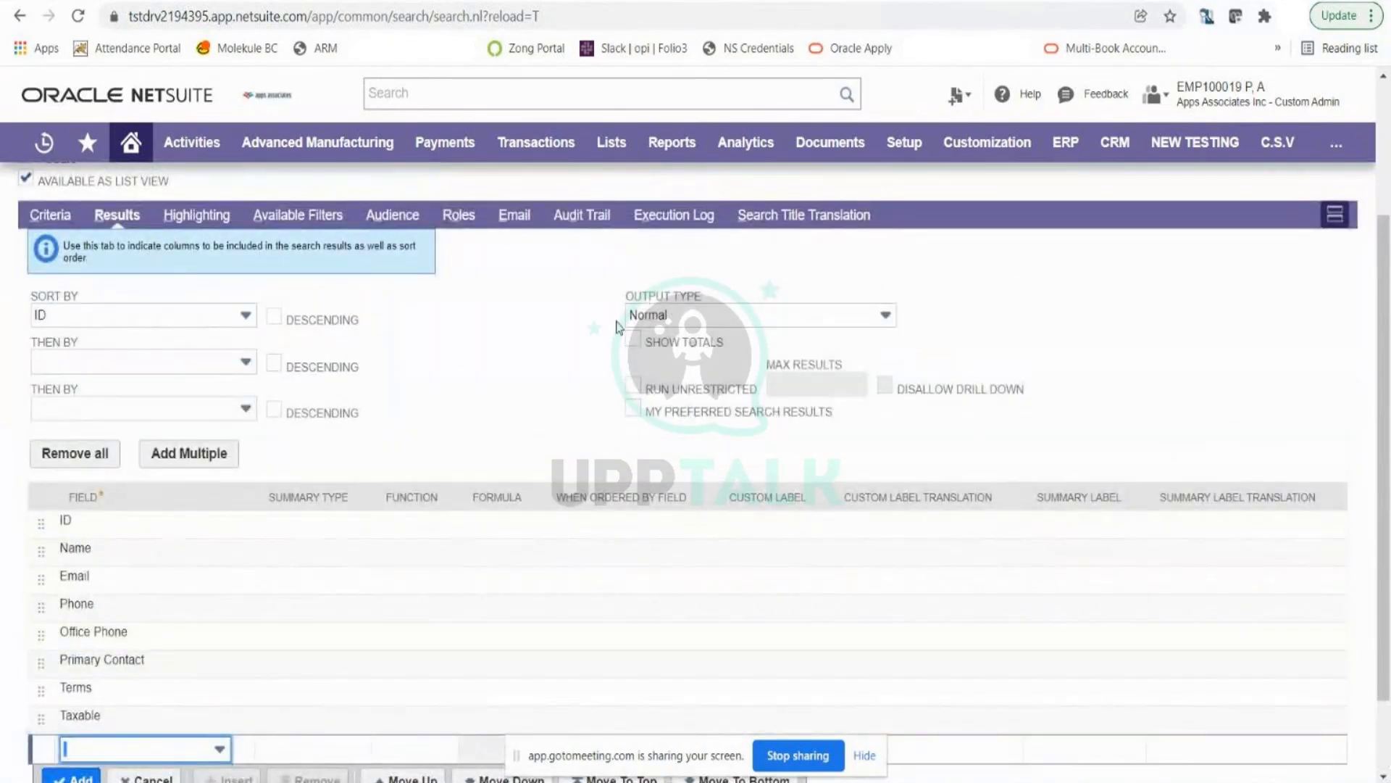
click(751, 316)
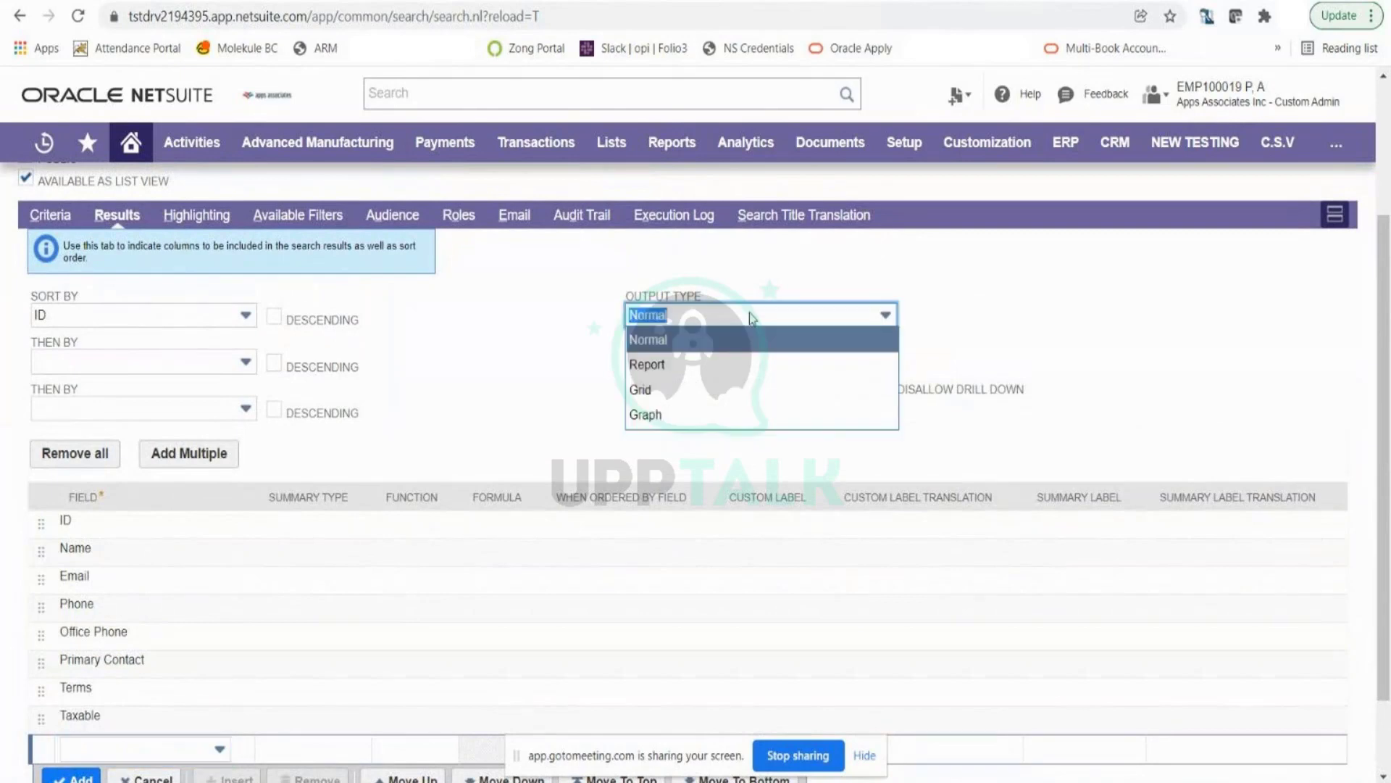
click(676, 376)
scroll(460, 376, up, 3)
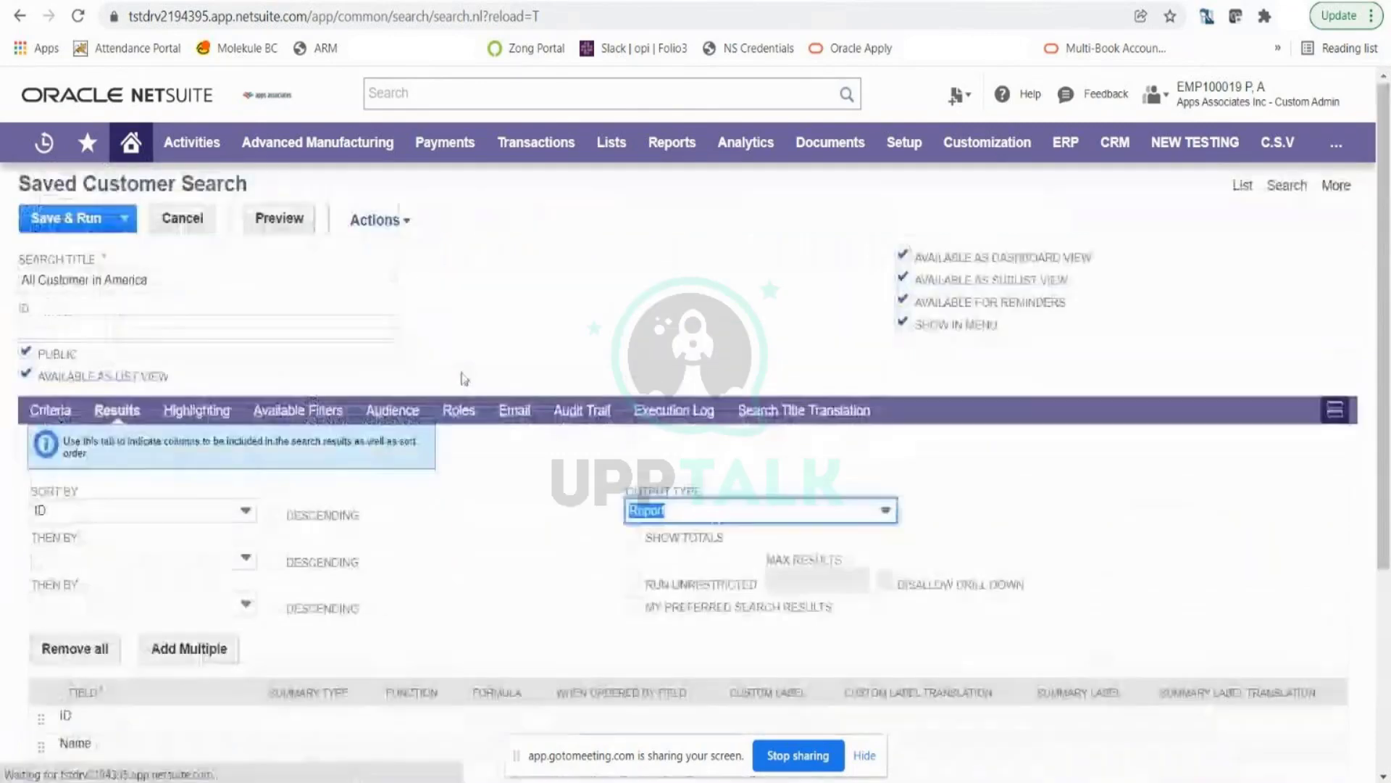
- Preview the search in the Report layout and look through the customer rows
click(279, 218)
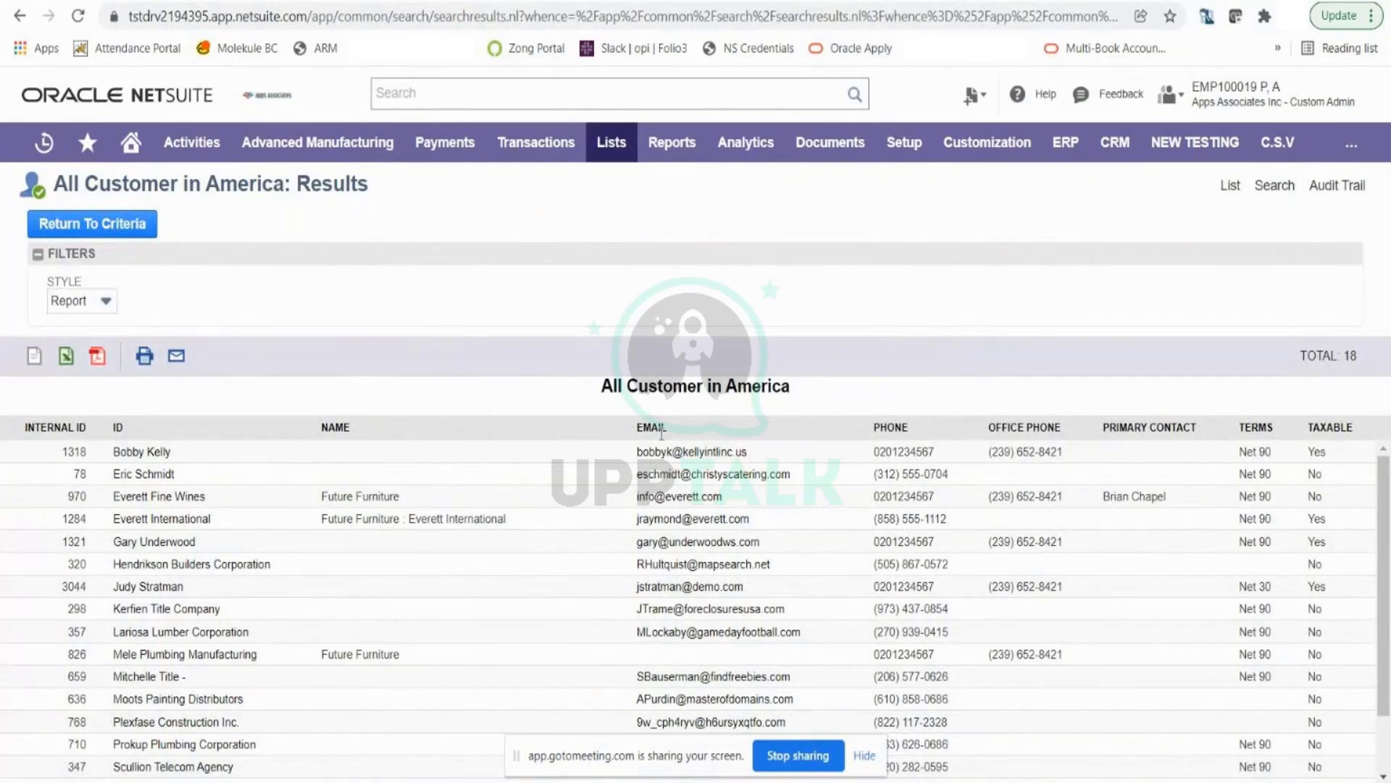
scroll(688, 551, down, 1)
scroll(689, 551, up, 1)
- Return to the search's result settings and review the fields available for sorting, leaving the sort on ID
click(148, 230)
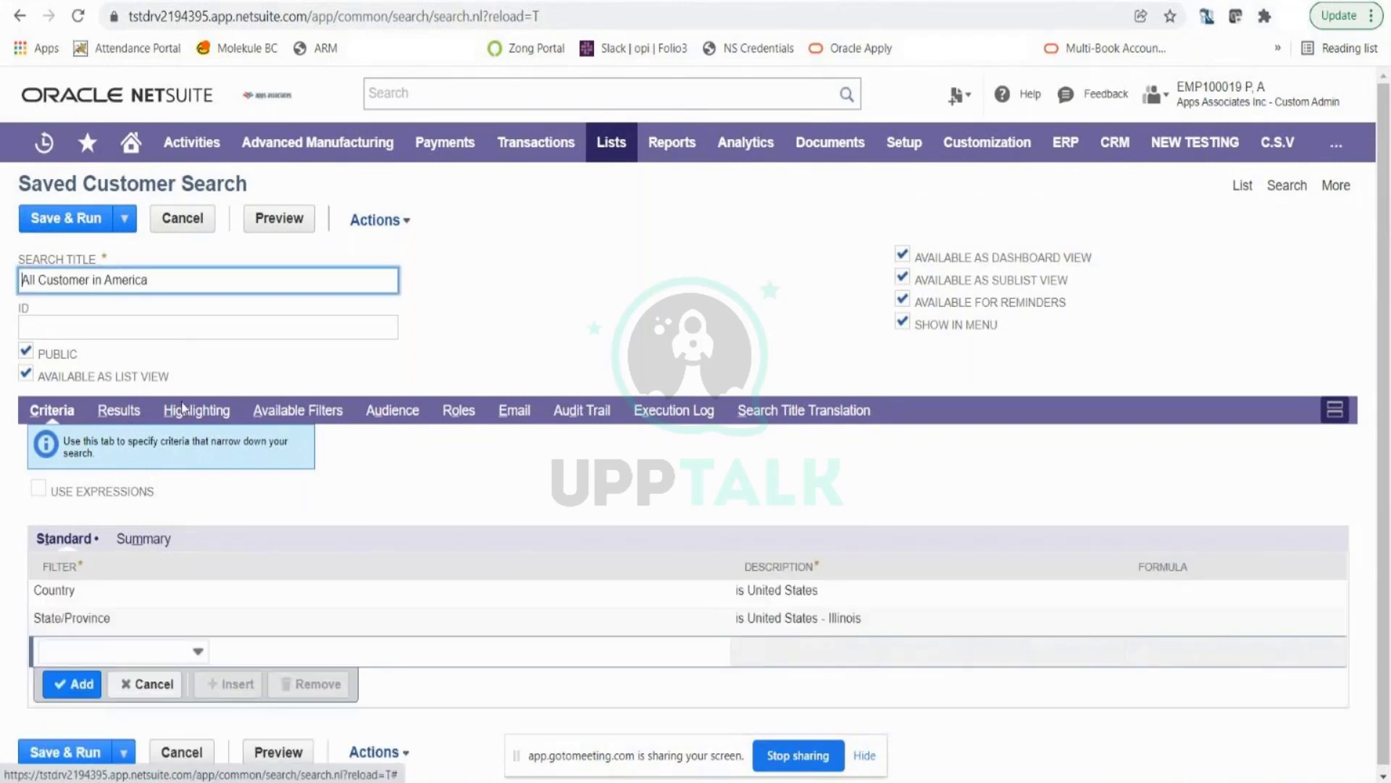
click(117, 411)
scroll(324, 450, up, 2)
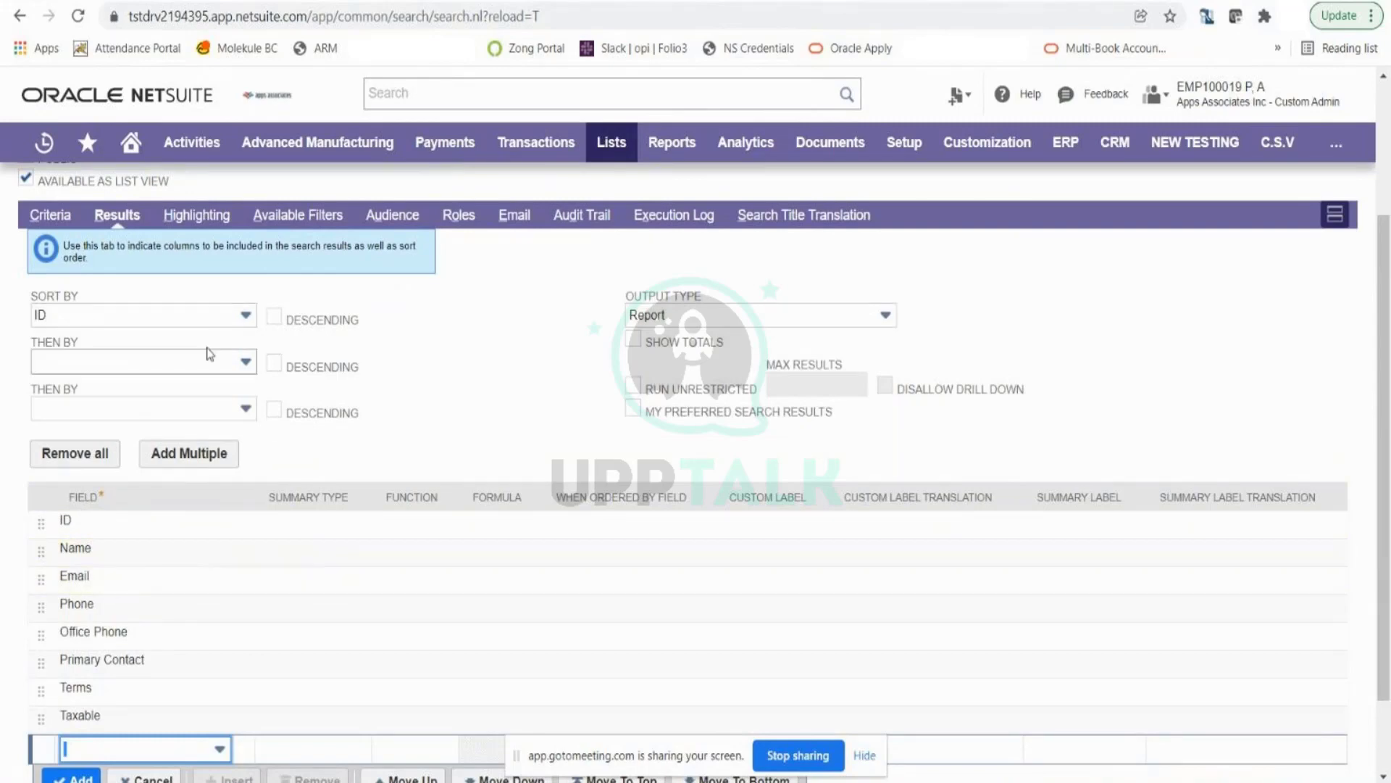
click(233, 321)
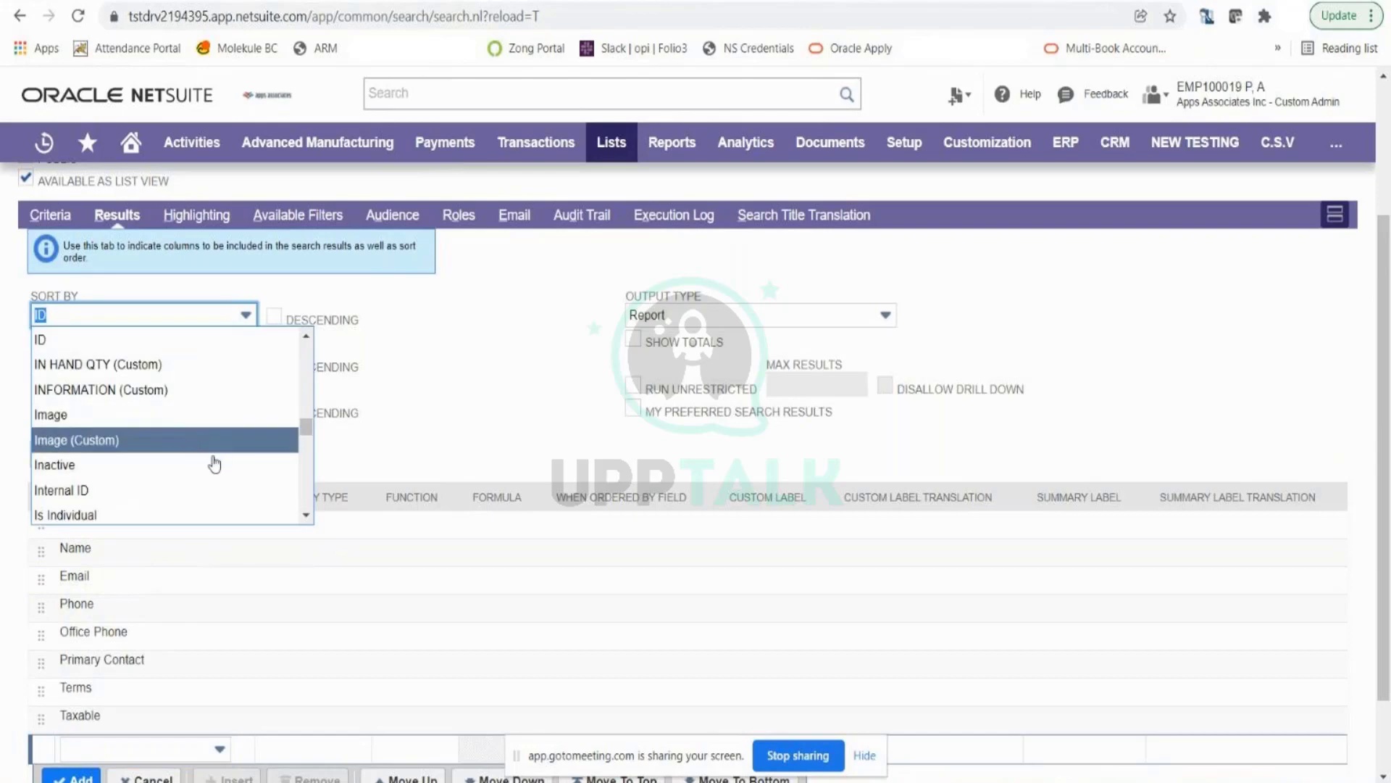
click(421, 436)
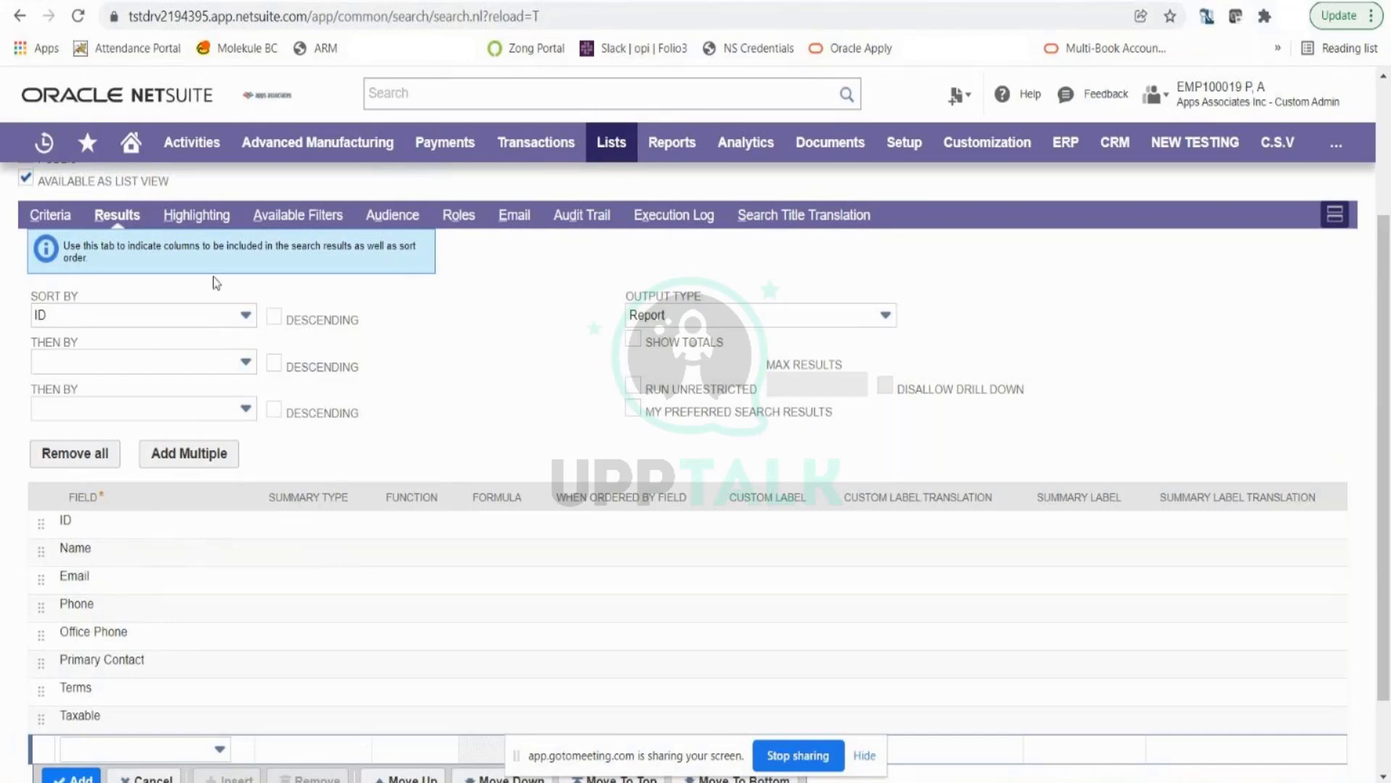
- Define a highlighting condition for the search where City is Chicago
click(200, 217)
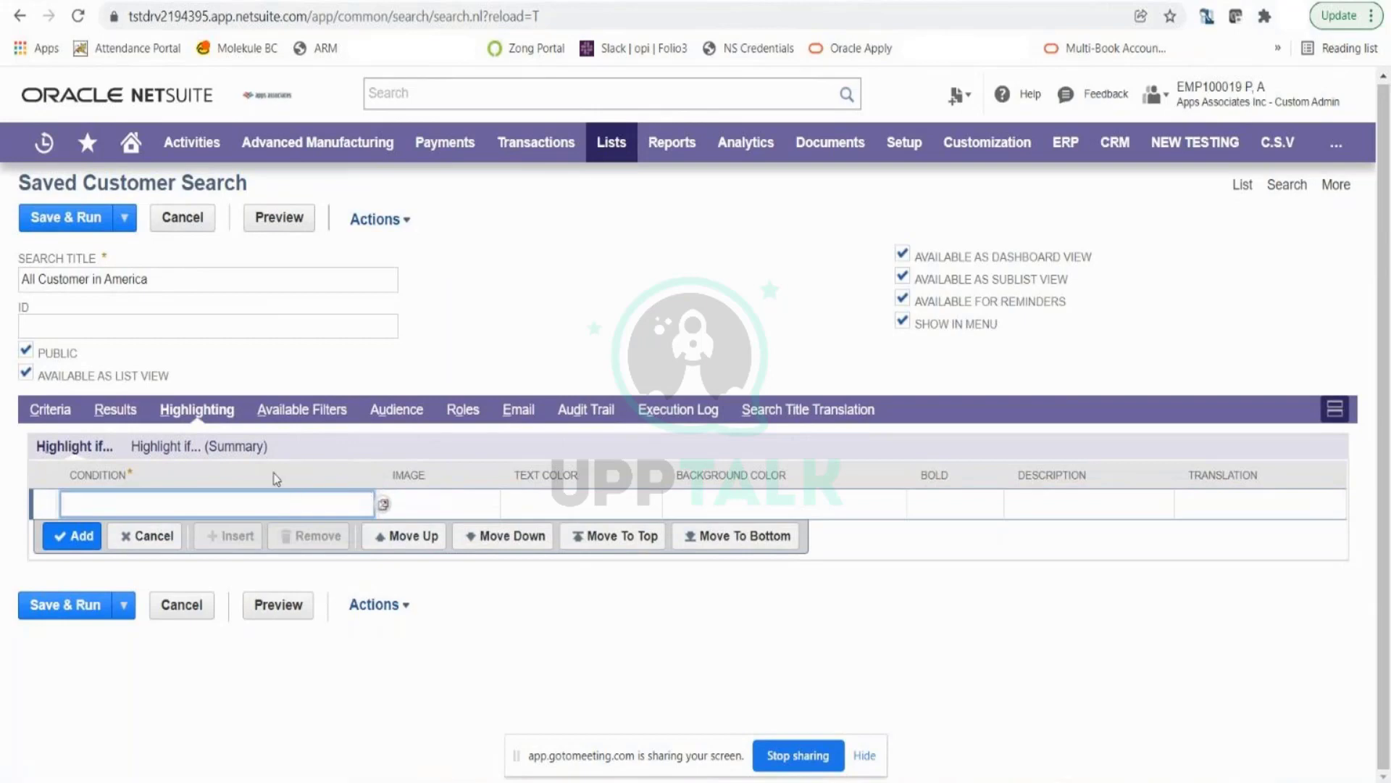
click(383, 506)
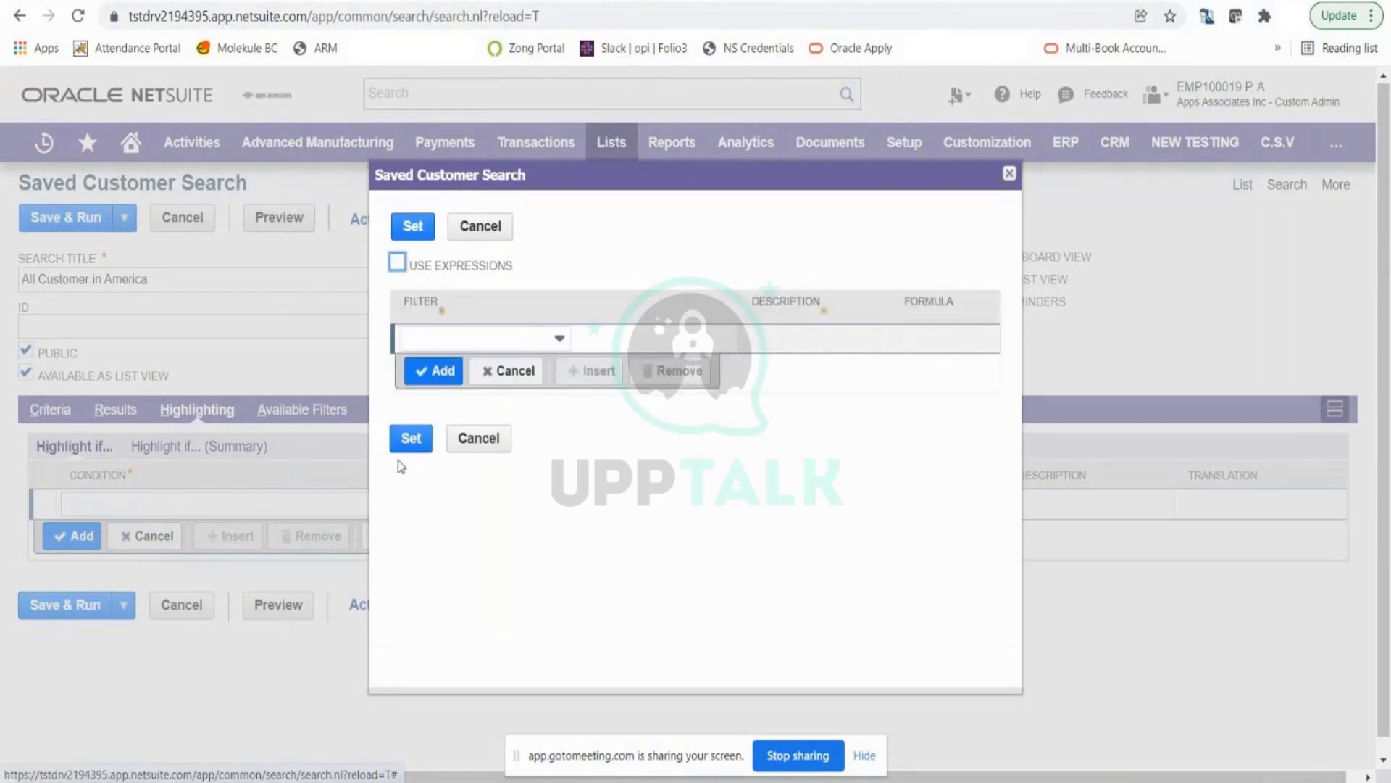
click(520, 342)
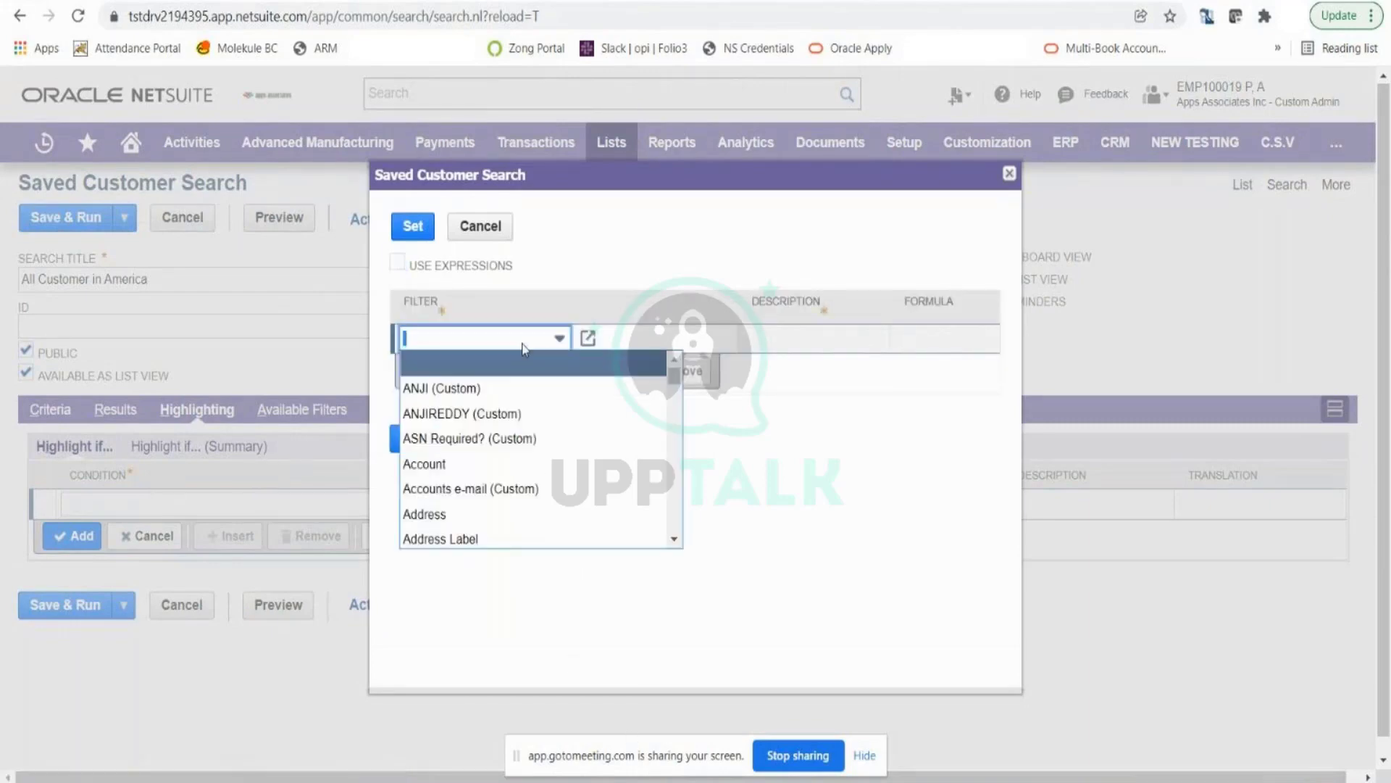
text(City)
key(Return)
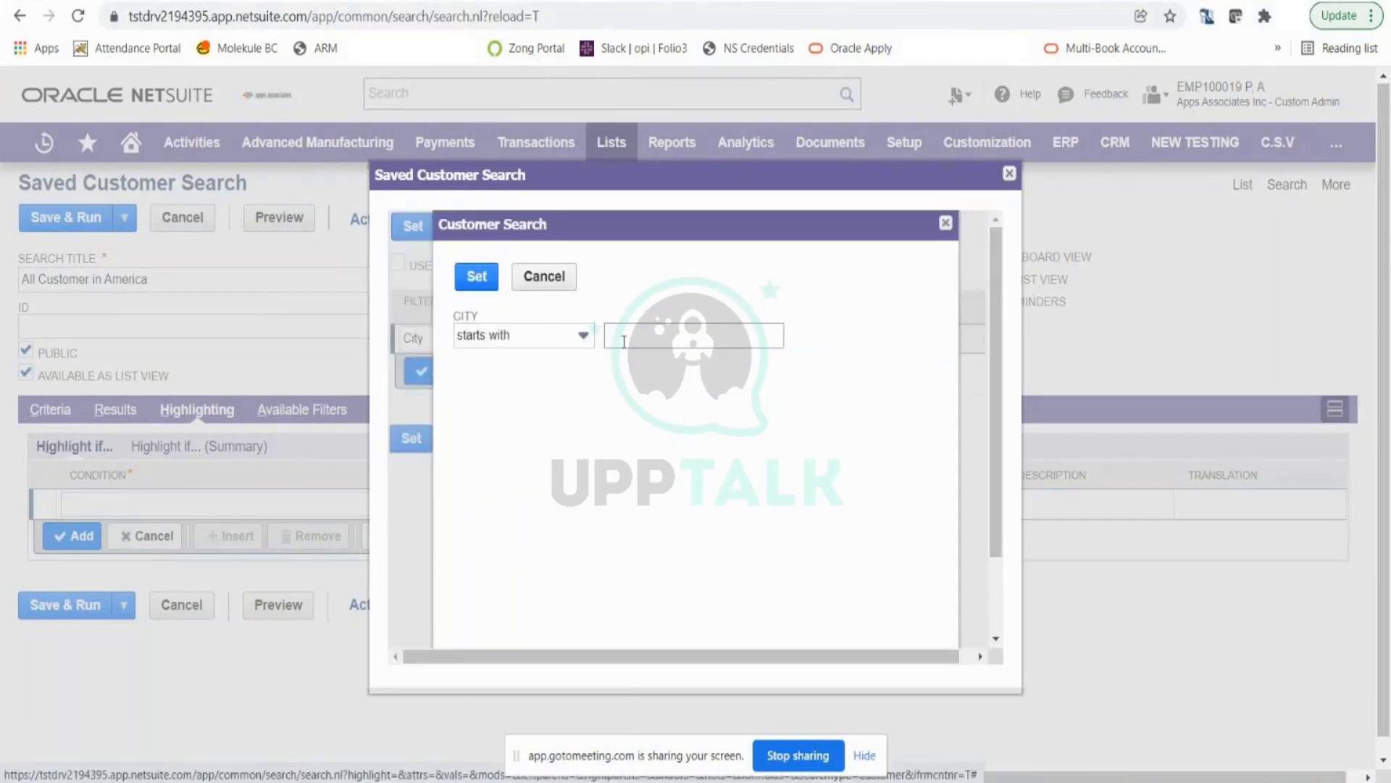
click(577, 341)
click(478, 356)
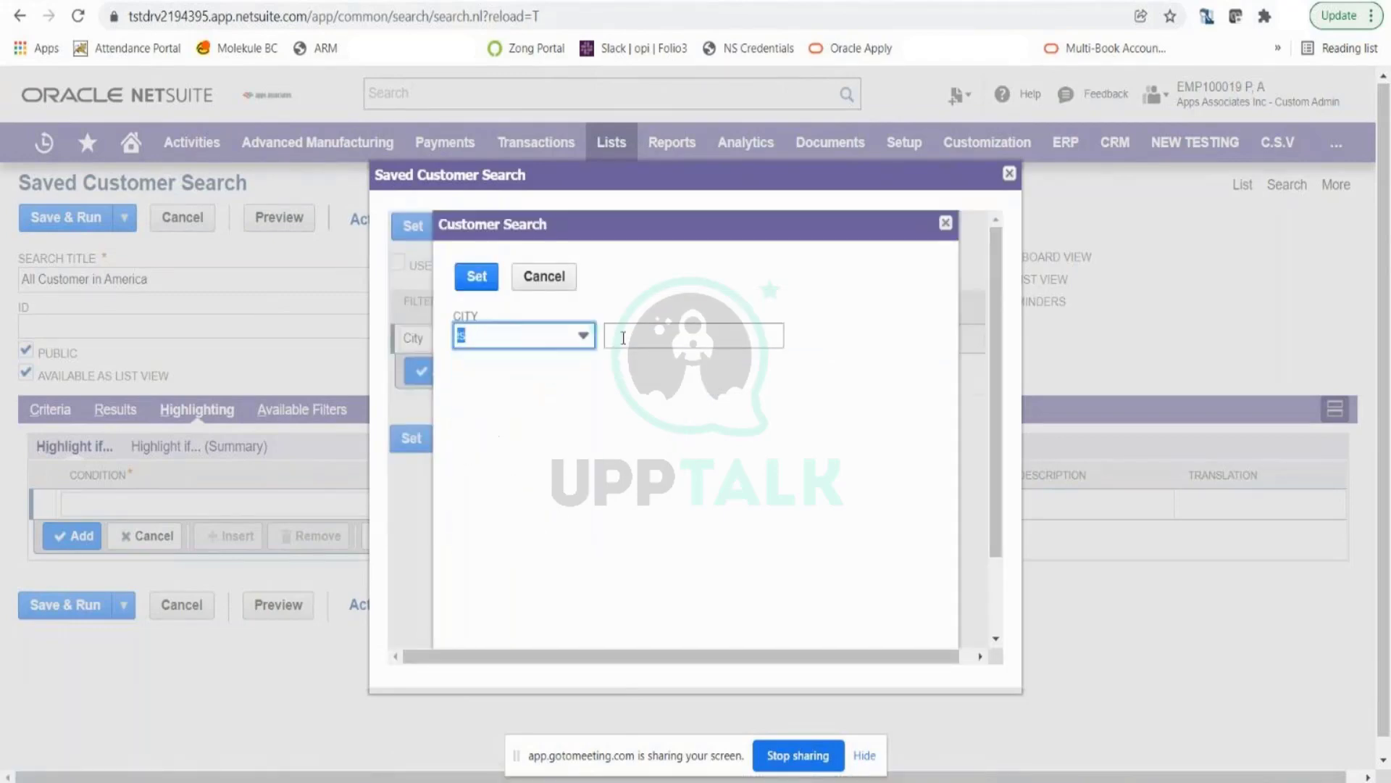
click(626, 335)
text(Chicago)
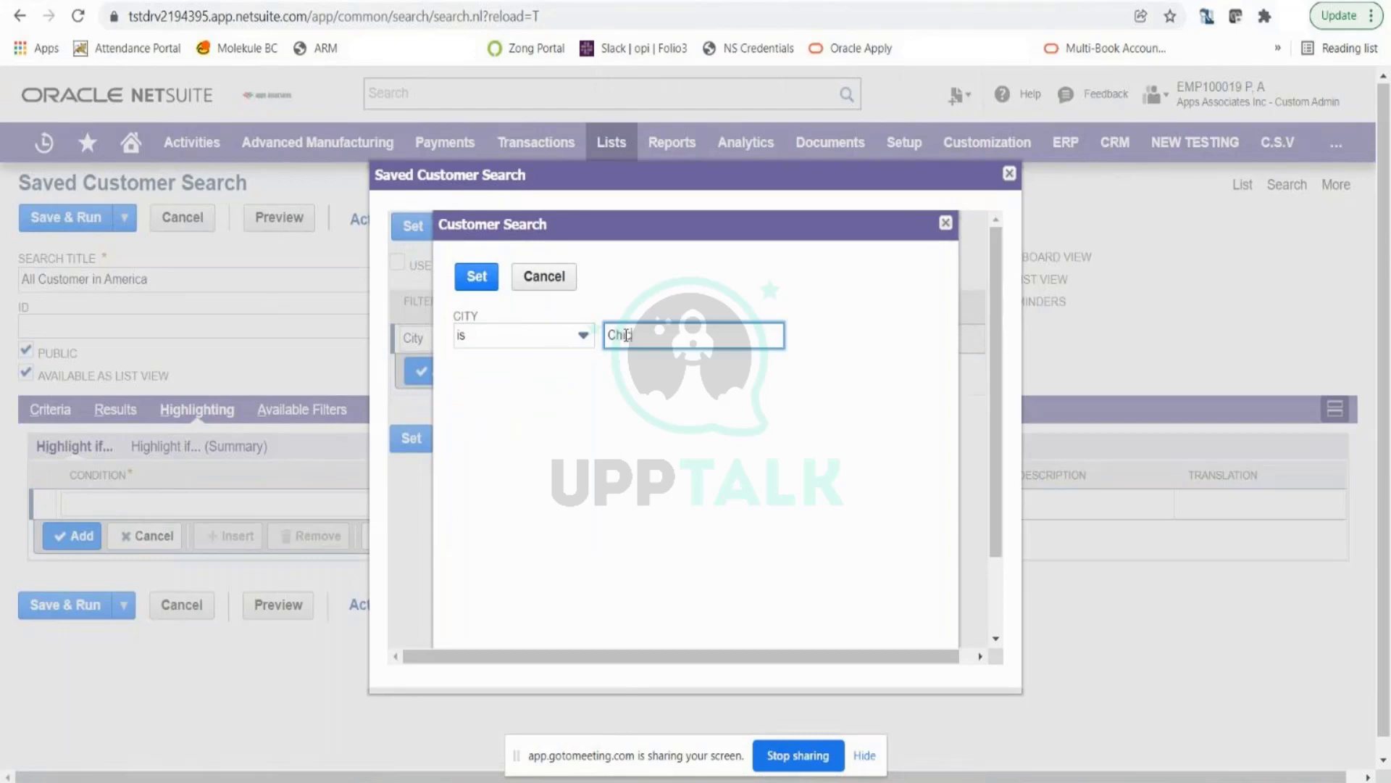
click(477, 276)
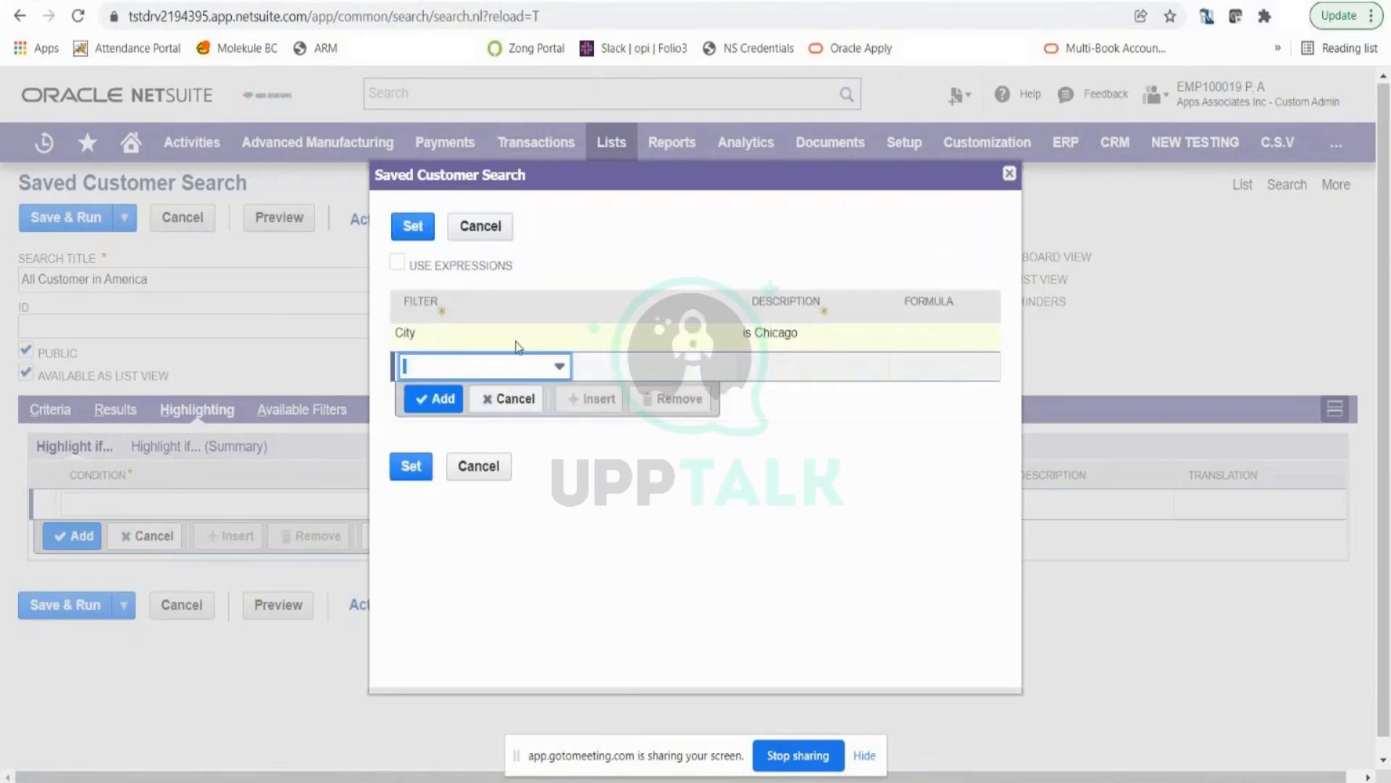
click(414, 235)
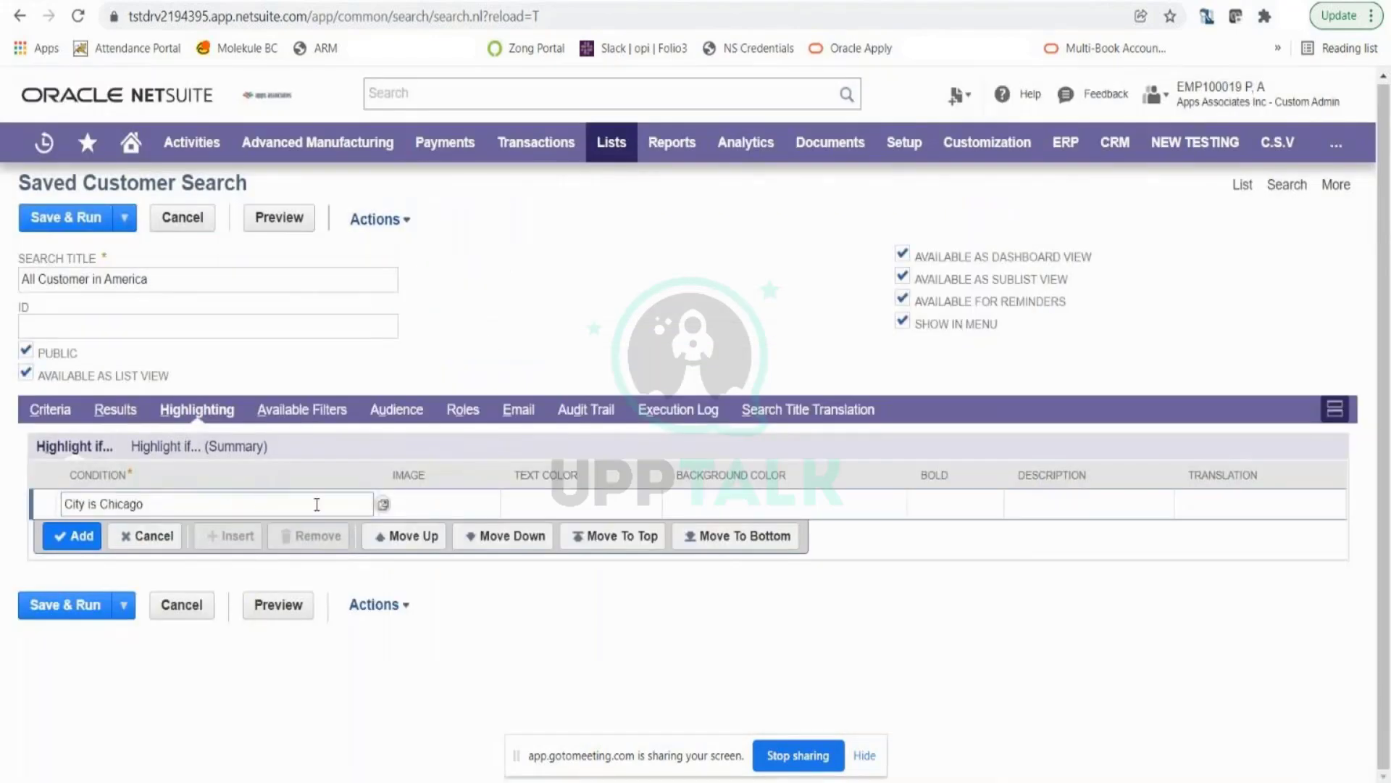
- Give the City is Chicago highlighting rule a yellow background color and add it to the list
click(689, 502)
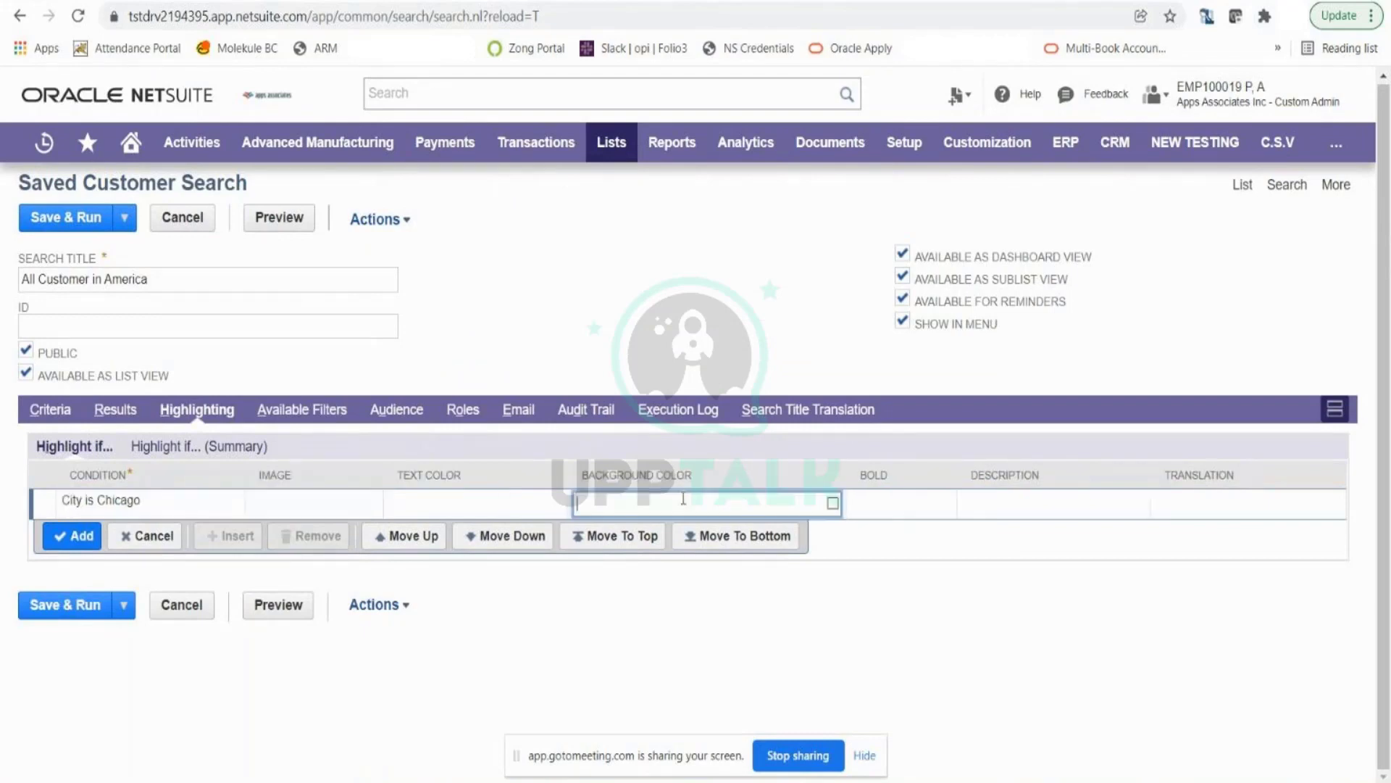
click(833, 503)
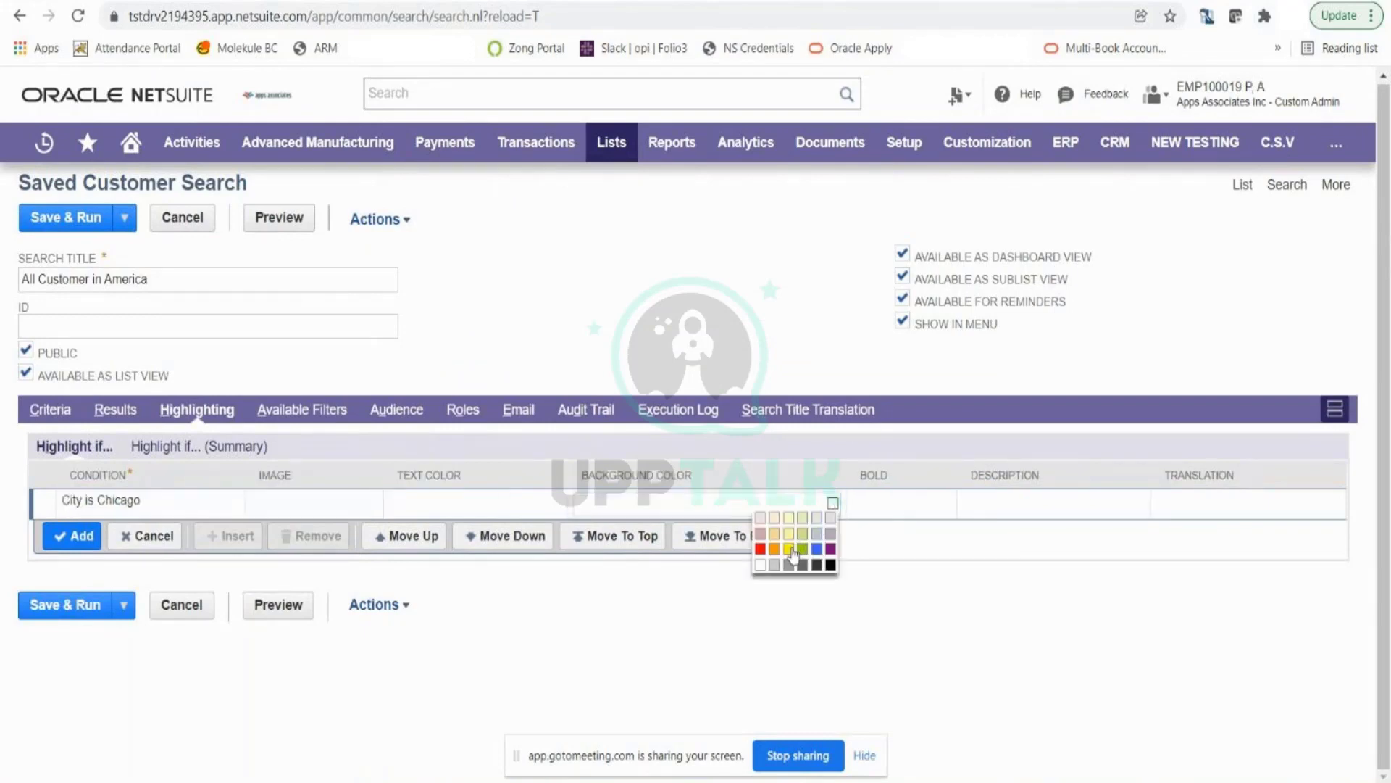
click(788, 549)
click(764, 615)
click(73, 535)
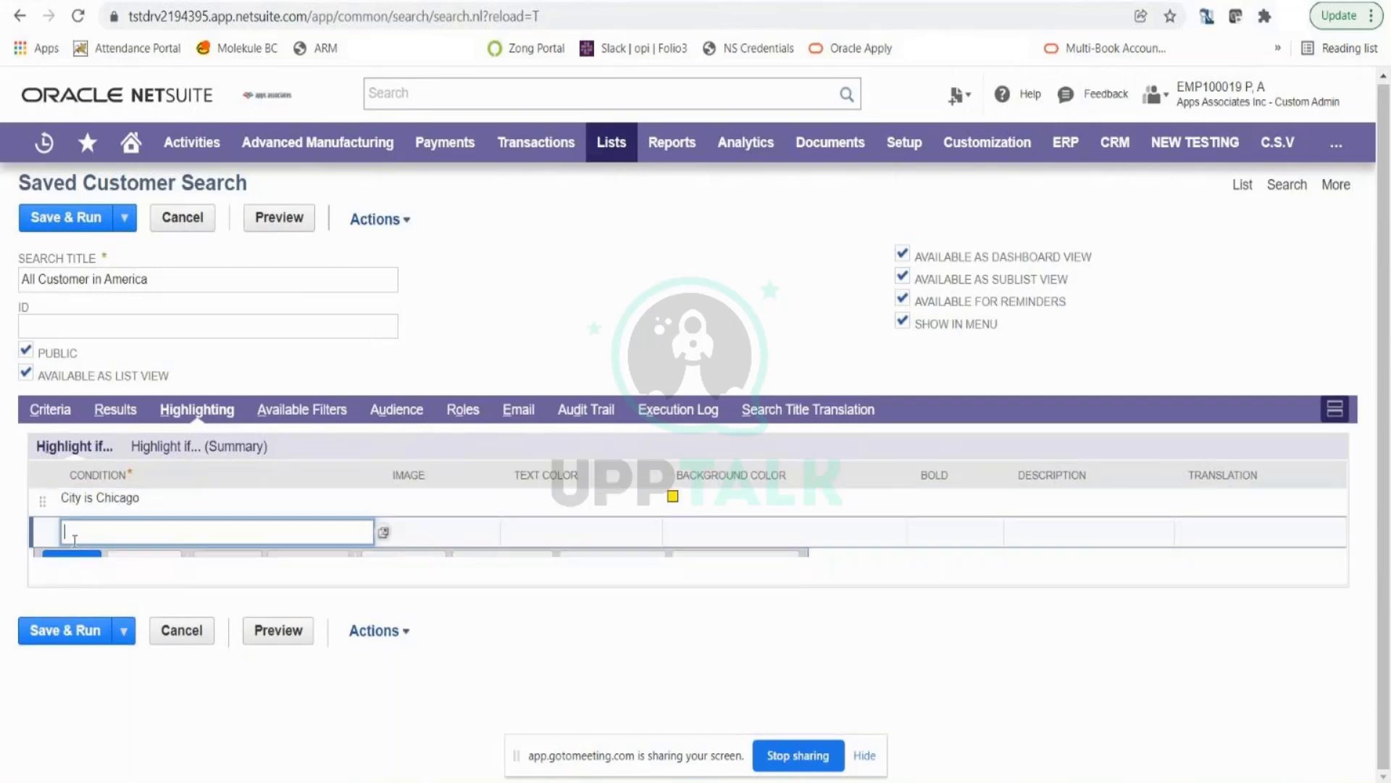
- Preview the search and check which customer rows are highlighted throughout the results
click(283, 219)
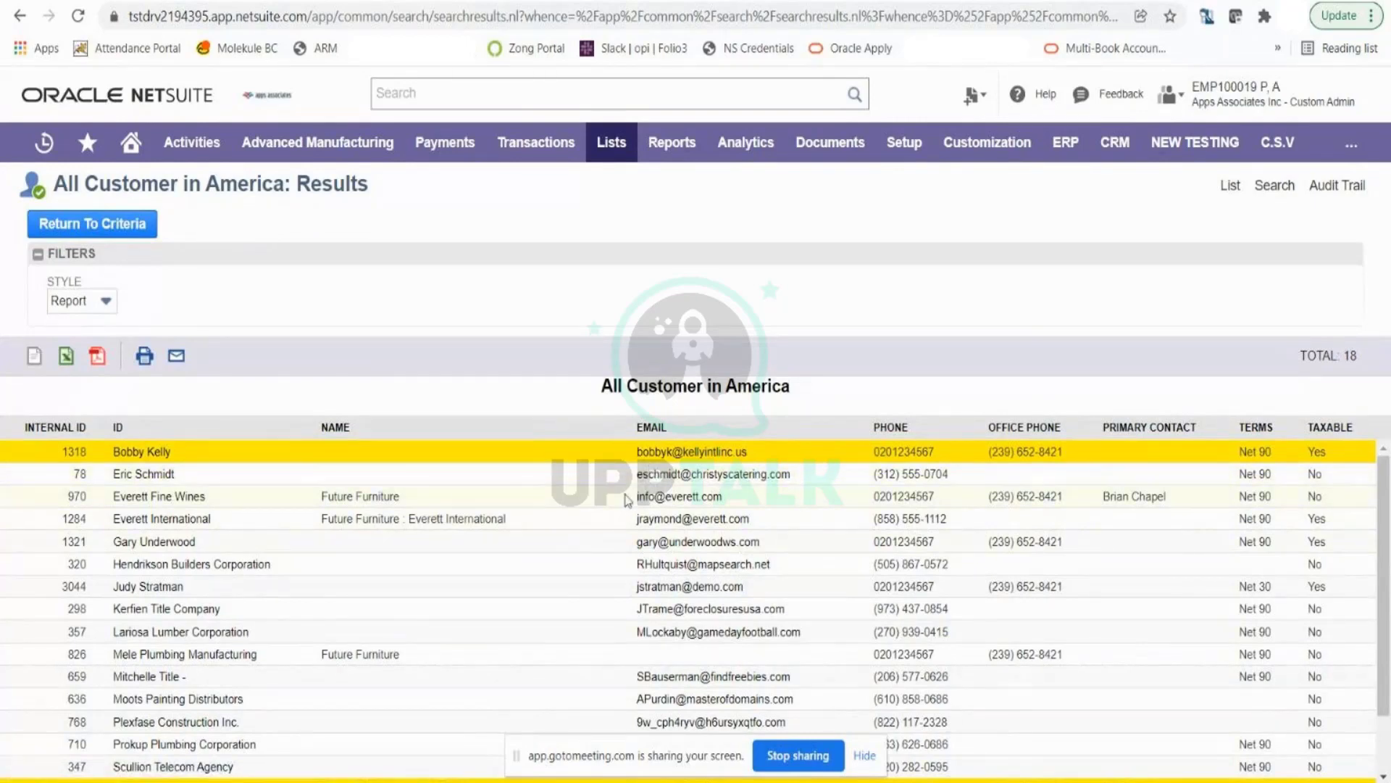
scroll(567, 596, down, 2)
scroll(567, 596, up, 2)
scroll(552, 540, down, 2)
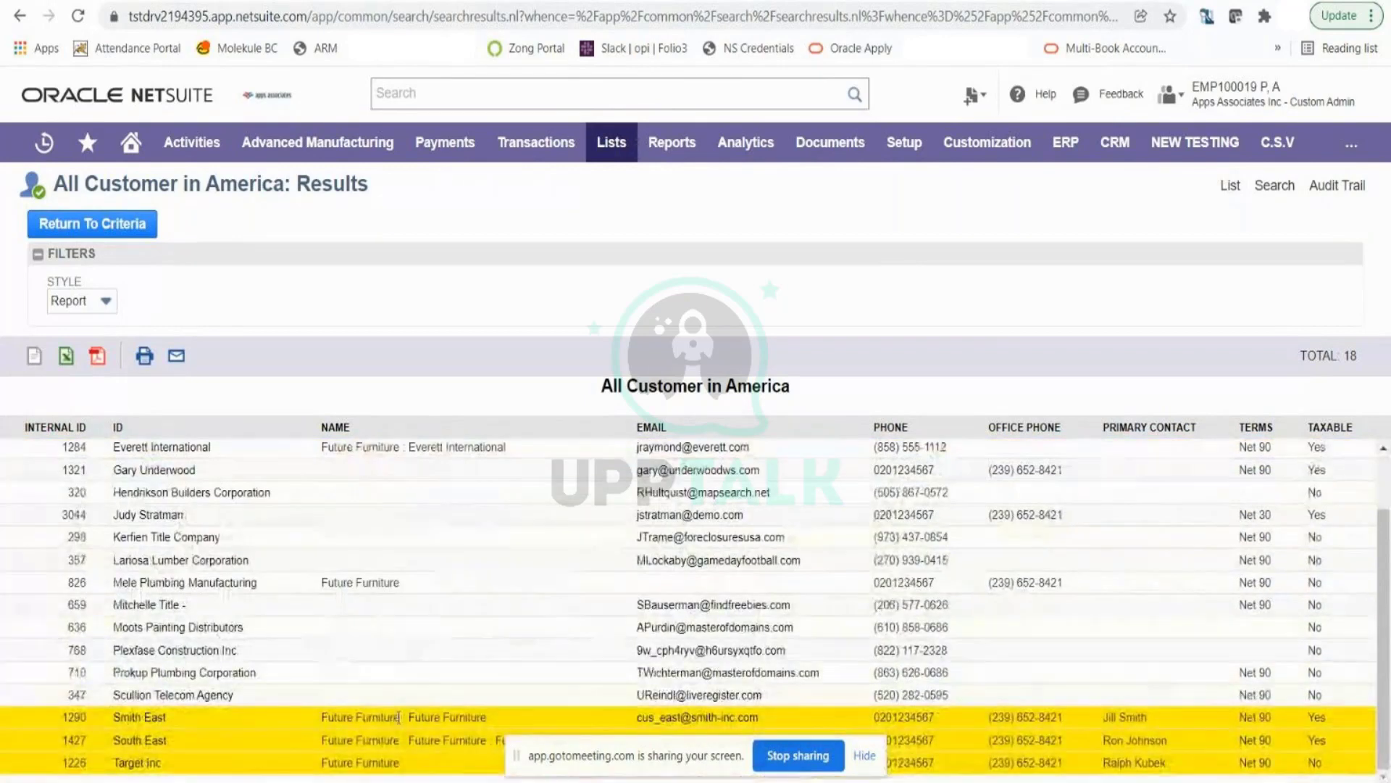
scroll(427, 635, up, 2)
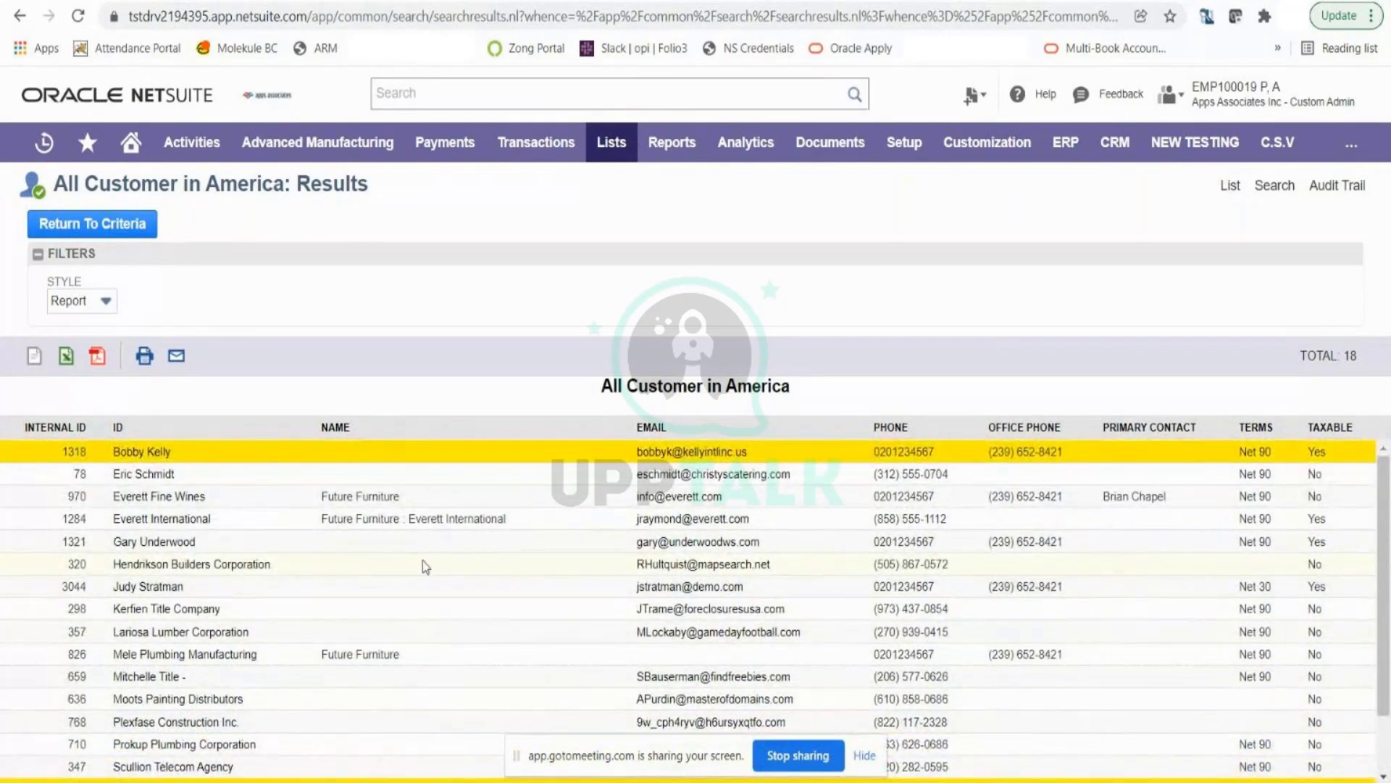
- Return to the search definition, recheck the highlighting rule and open the available filters settings
click(155, 234)
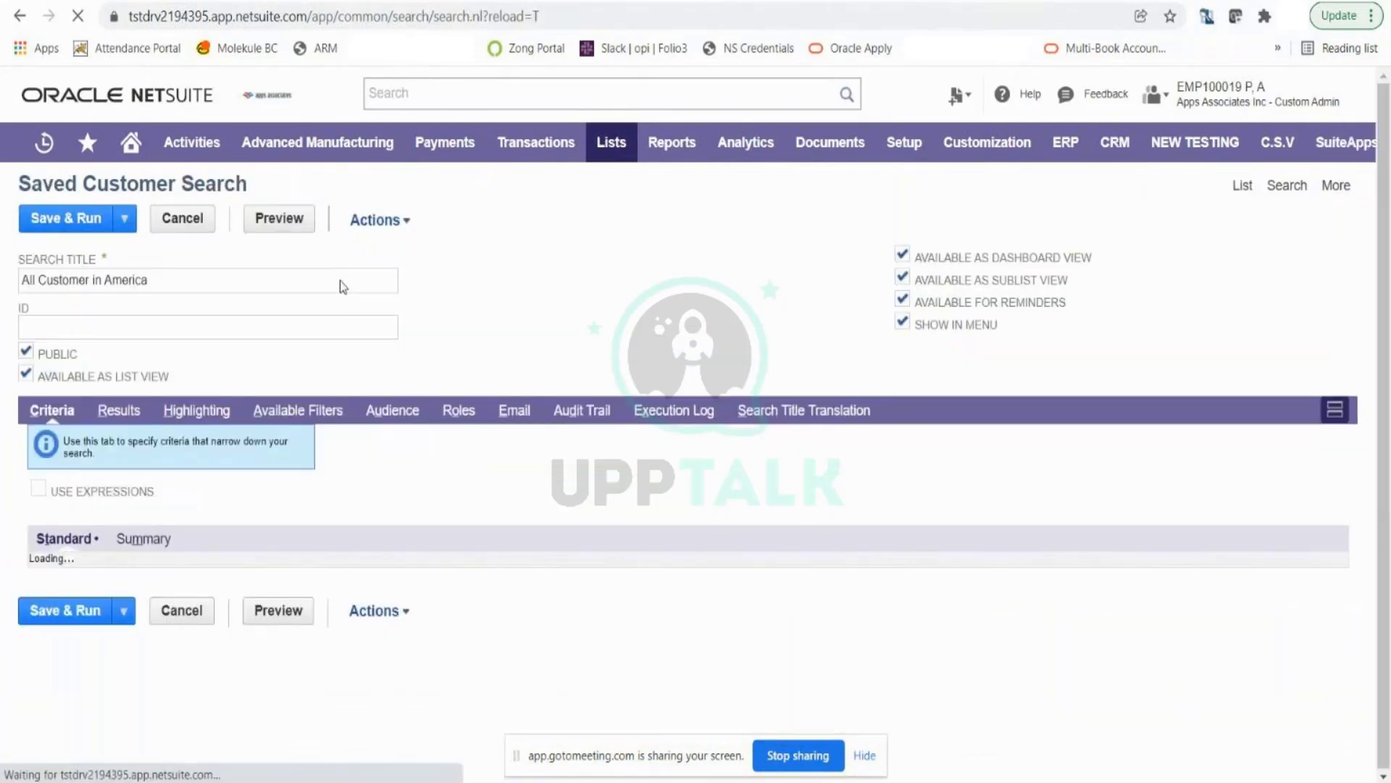
click(197, 412)
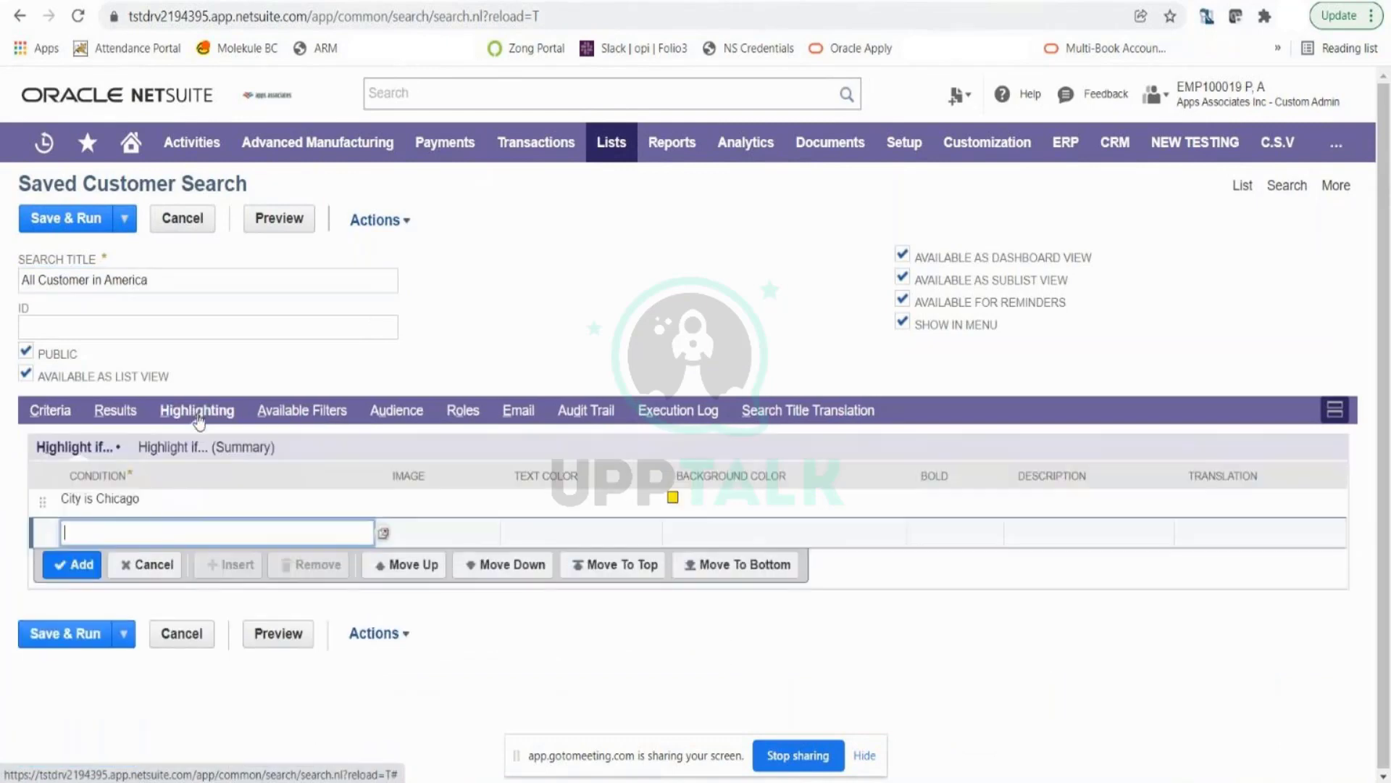
click(304, 412)
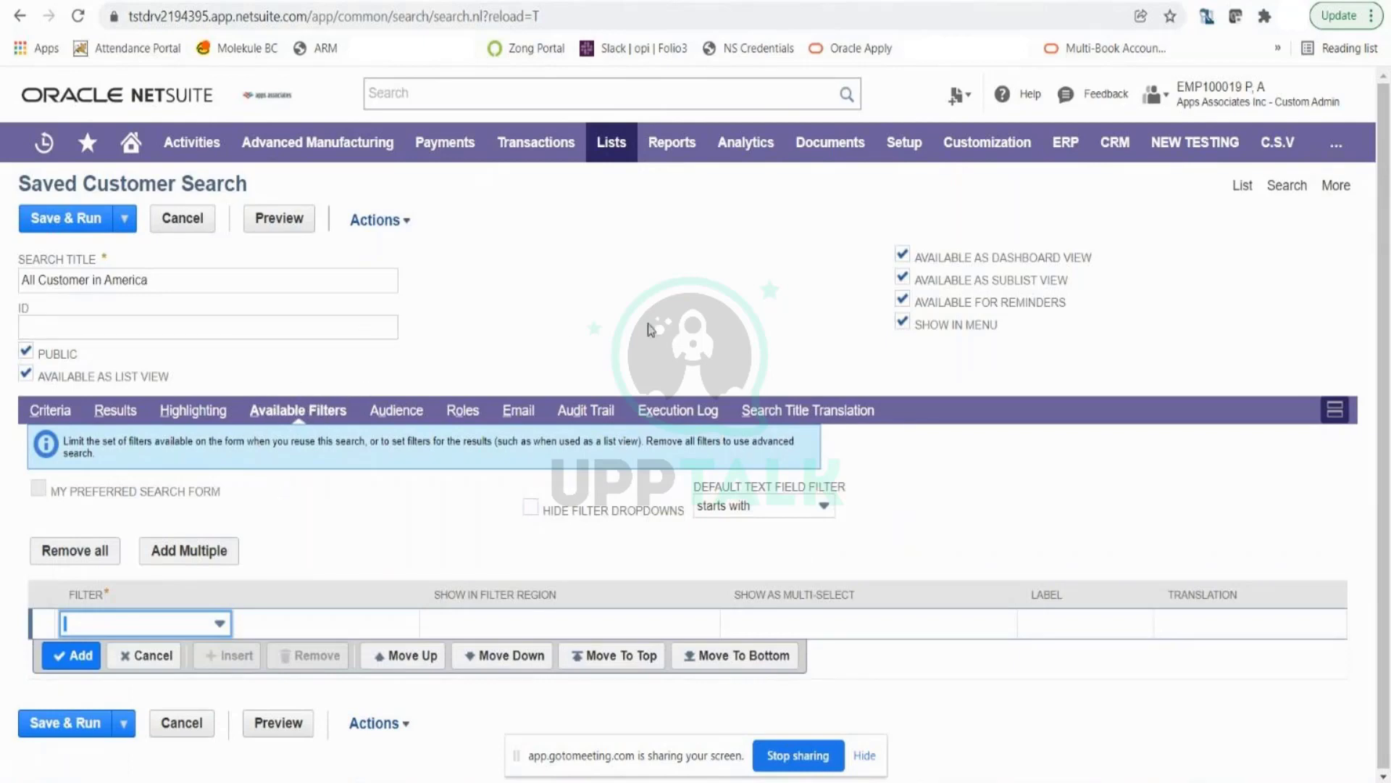
- Add City as an available filter with Show in Filter Region enabled
click(206, 628)
text(c)
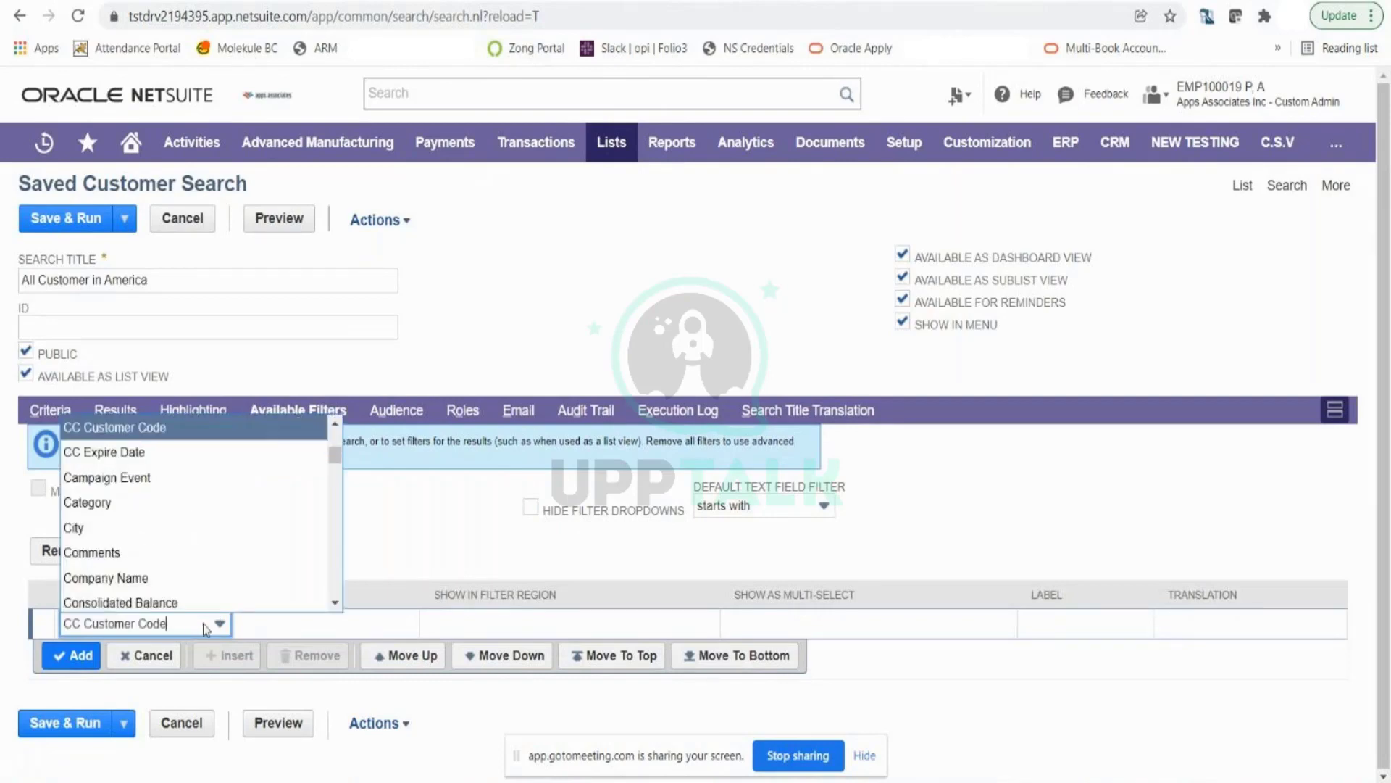
click(116, 535)
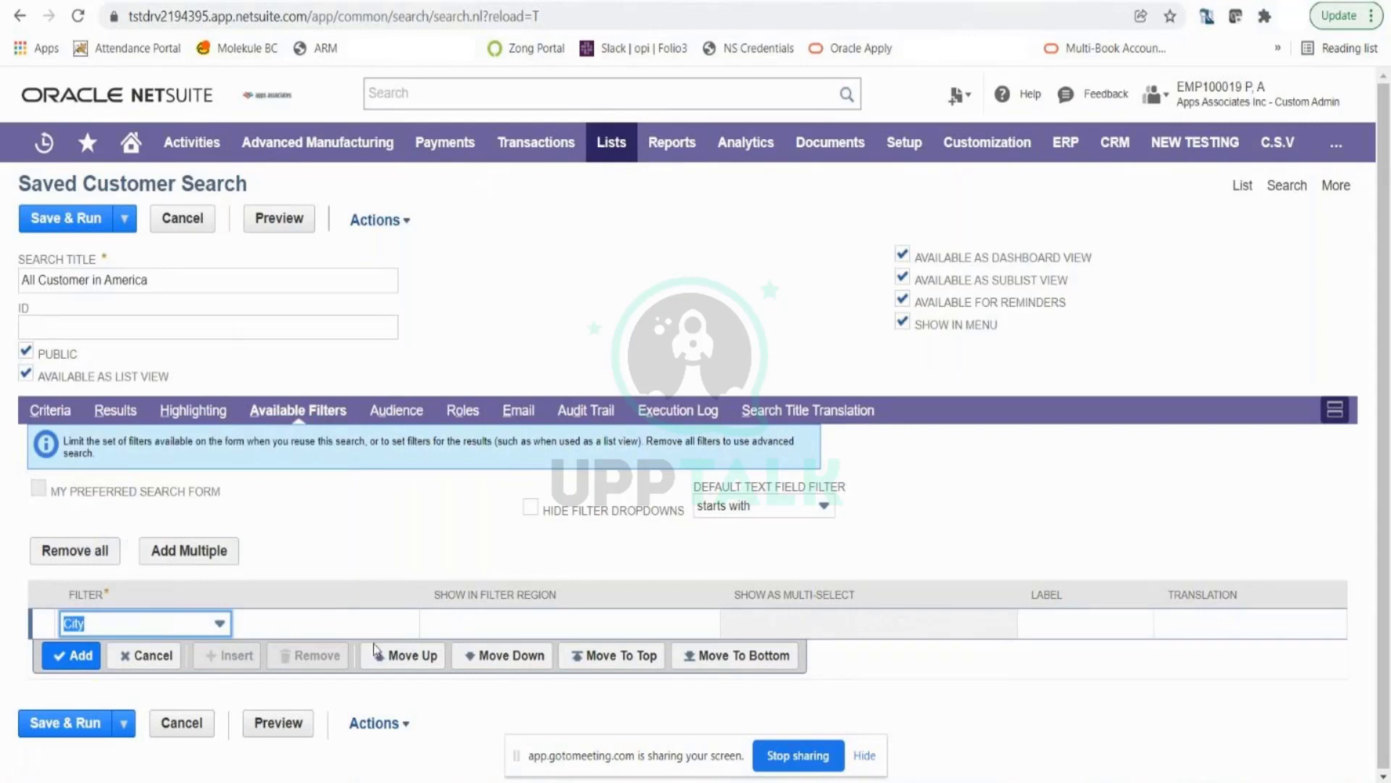
click(434, 612)
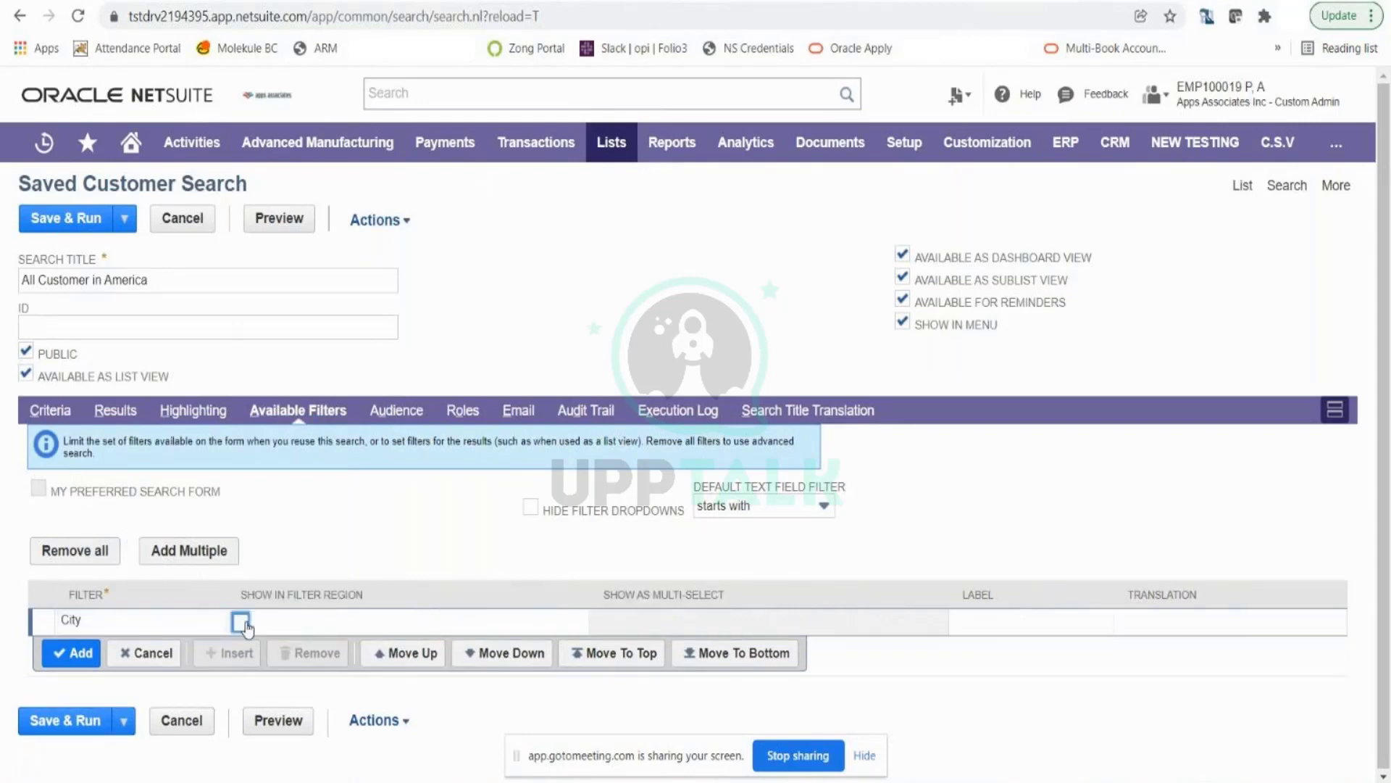
click(241, 622)
click(66, 655)
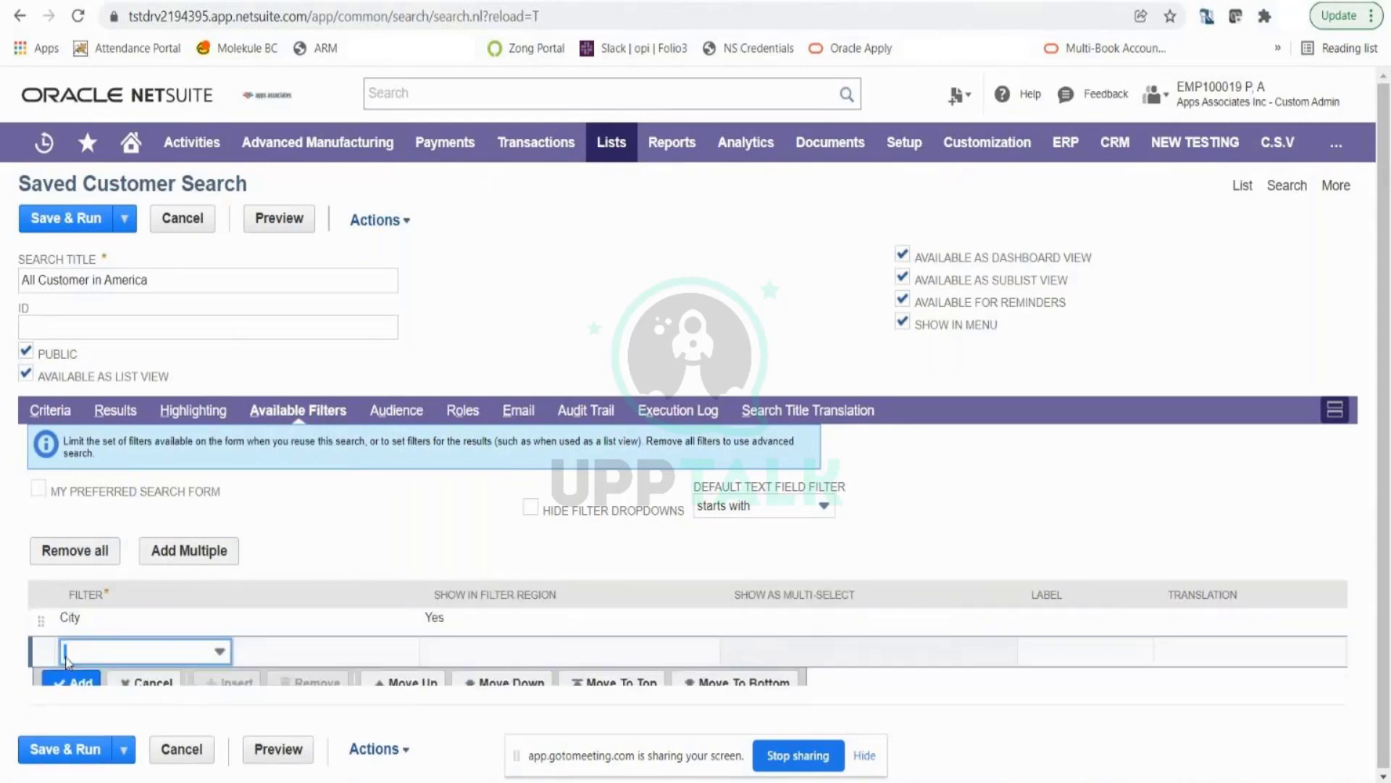
- Preview the search and filter the results by the city Chicago
click(274, 219)
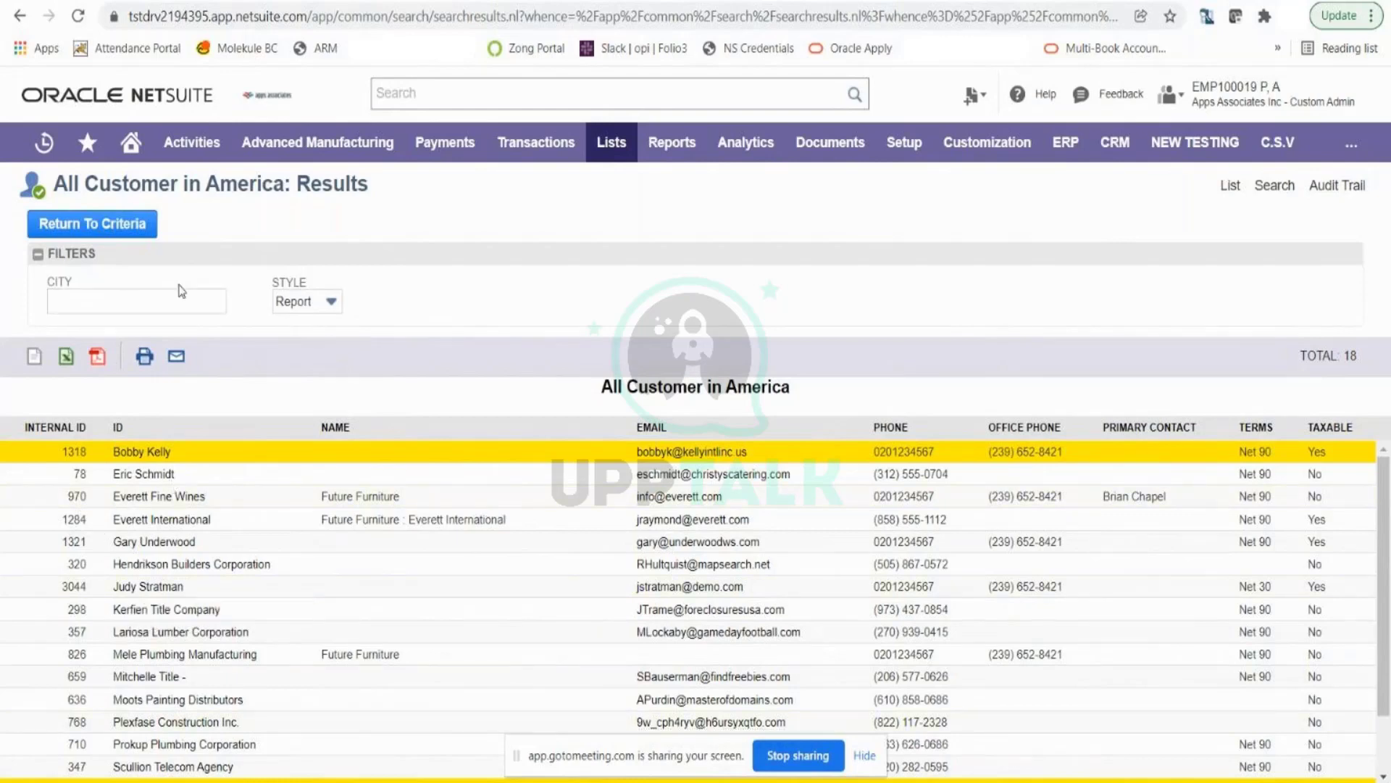
scroll(591, 539, down, 1)
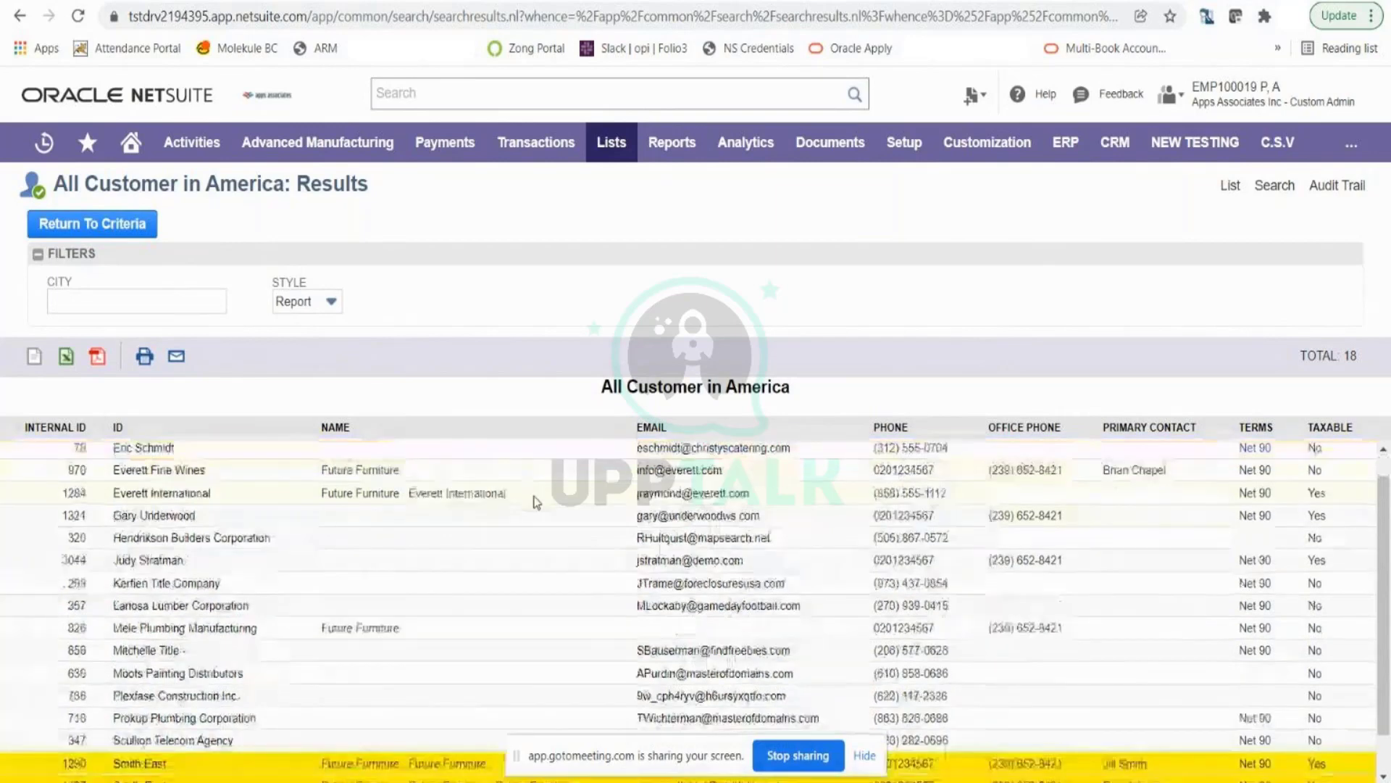
scroll(590, 537, up, 1)
click(108, 298)
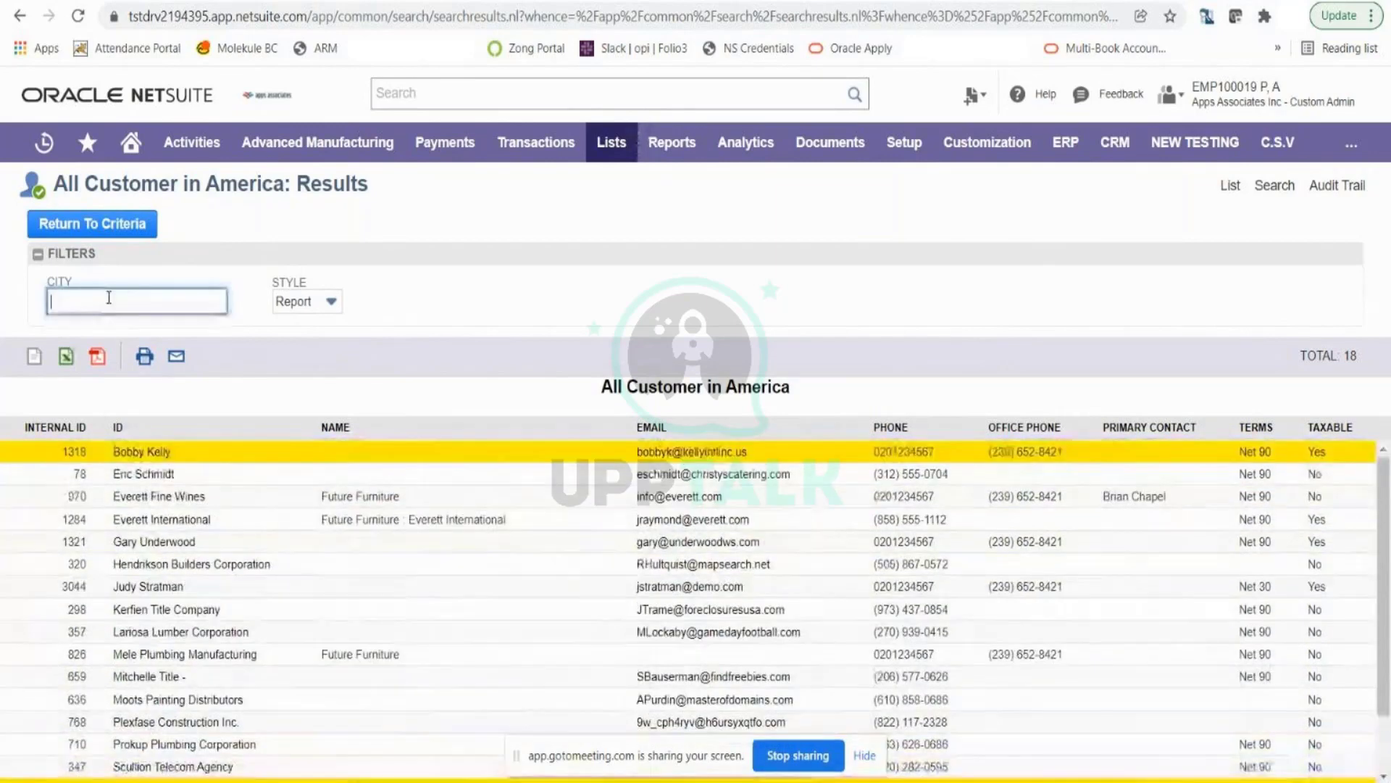
text(Chicago)
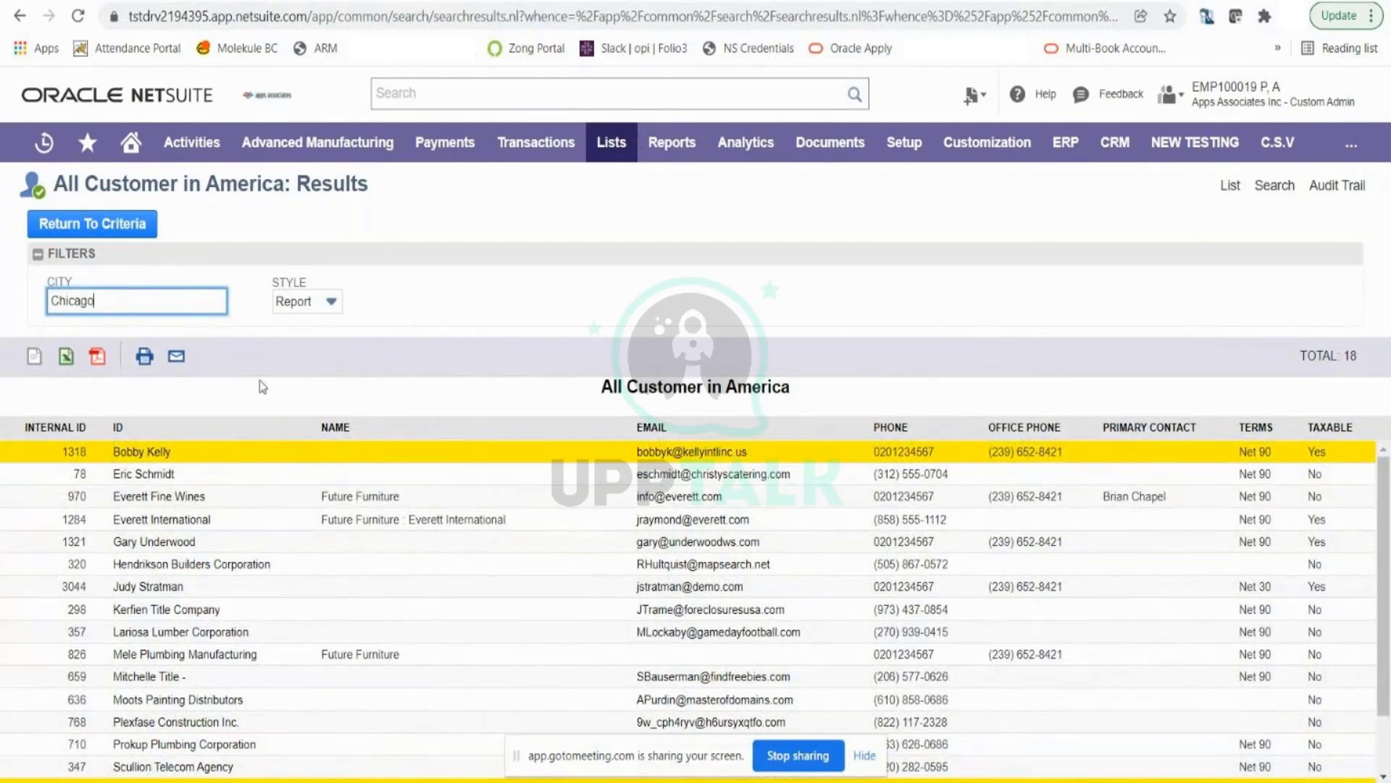
key(Return)
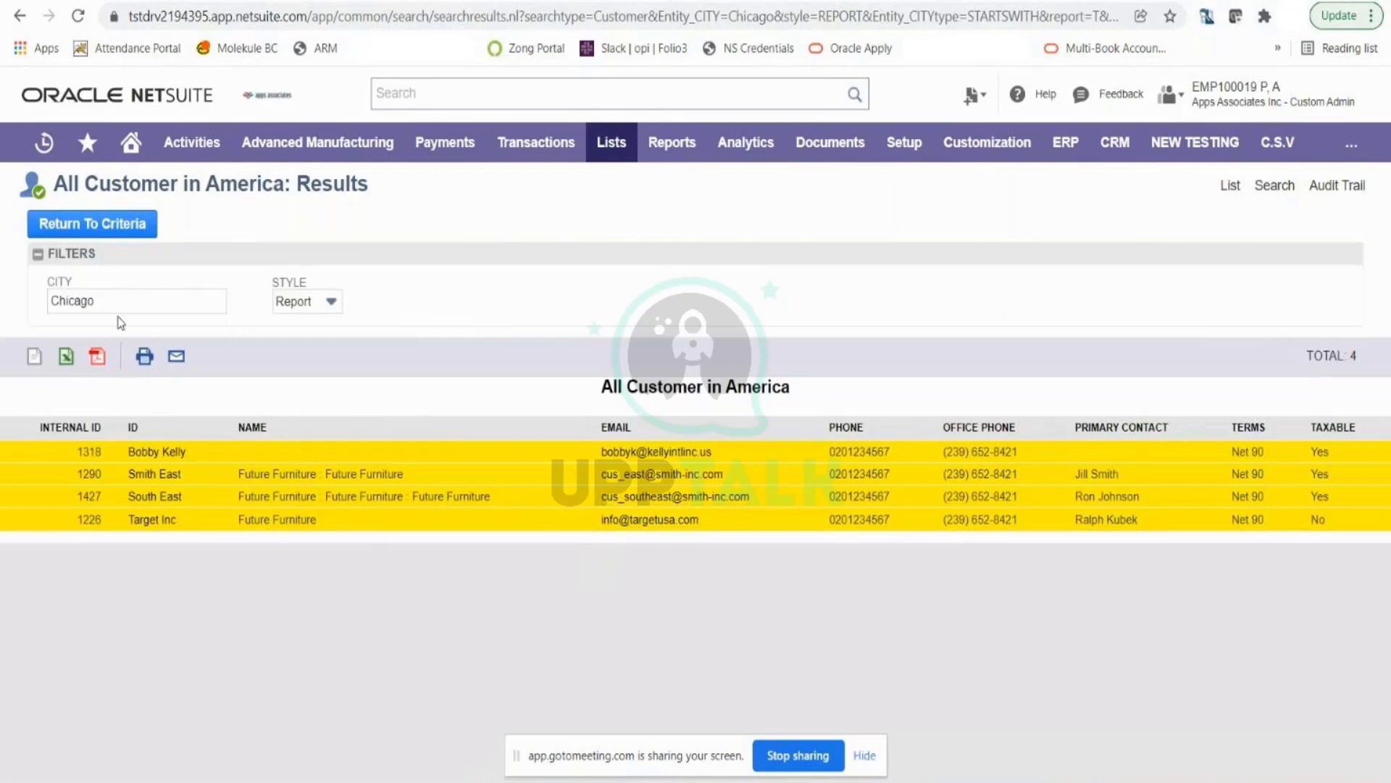
- Clear the City filter on the results page and look through the full customer list
double_click(53, 301)
click(183, 330)
double_click(144, 300)
key(BackSpace)
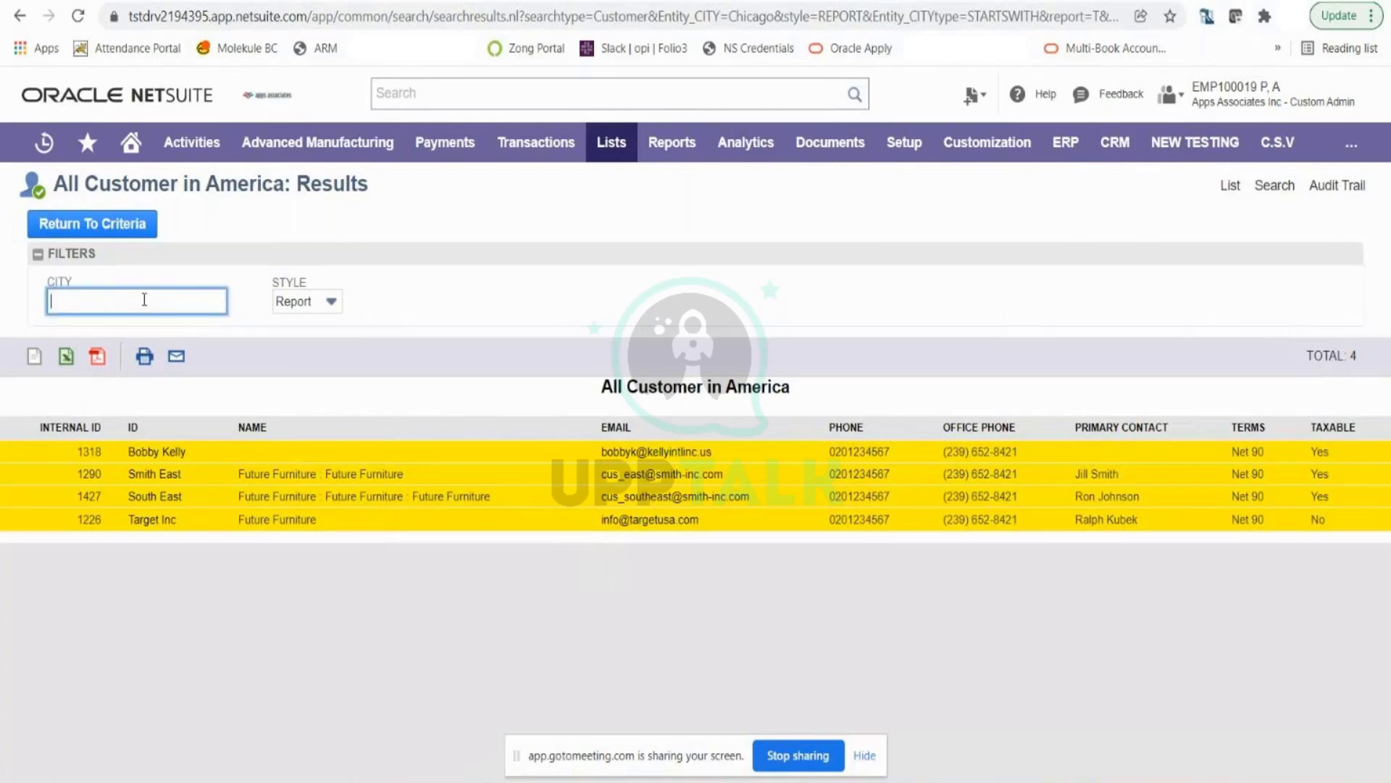
click(293, 343)
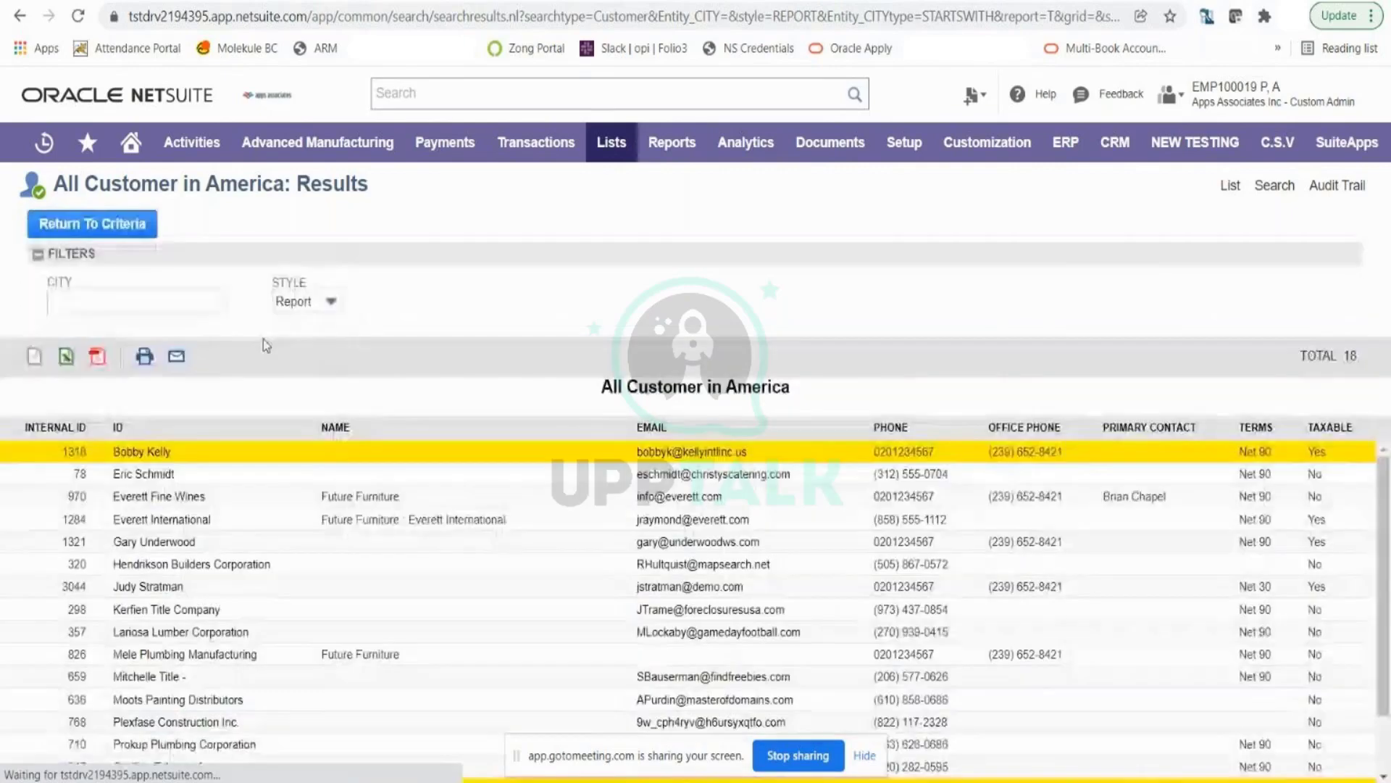
scroll(646, 523, down, 2)
scroll(673, 550, up, 1)
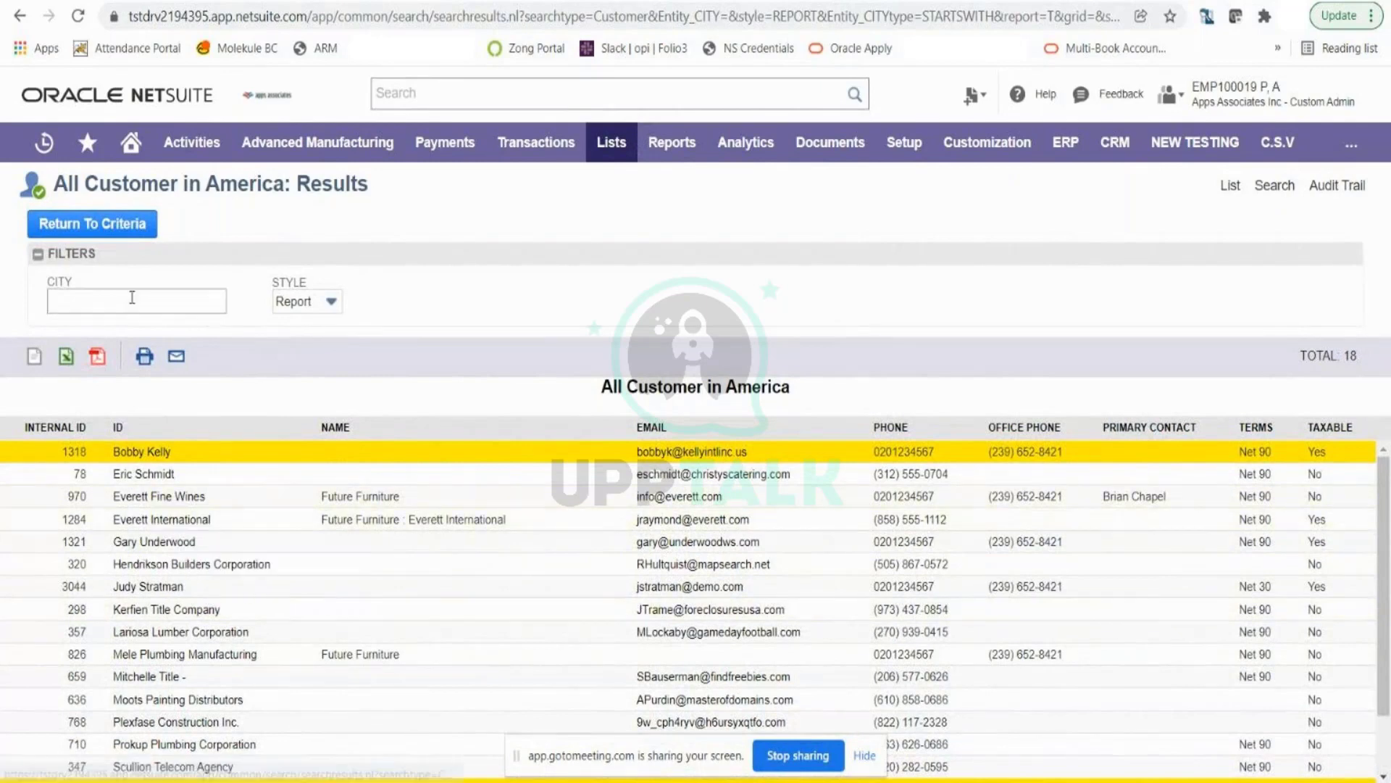
- Return to the search definition and review its available filters, audience and email settings
click(141, 230)
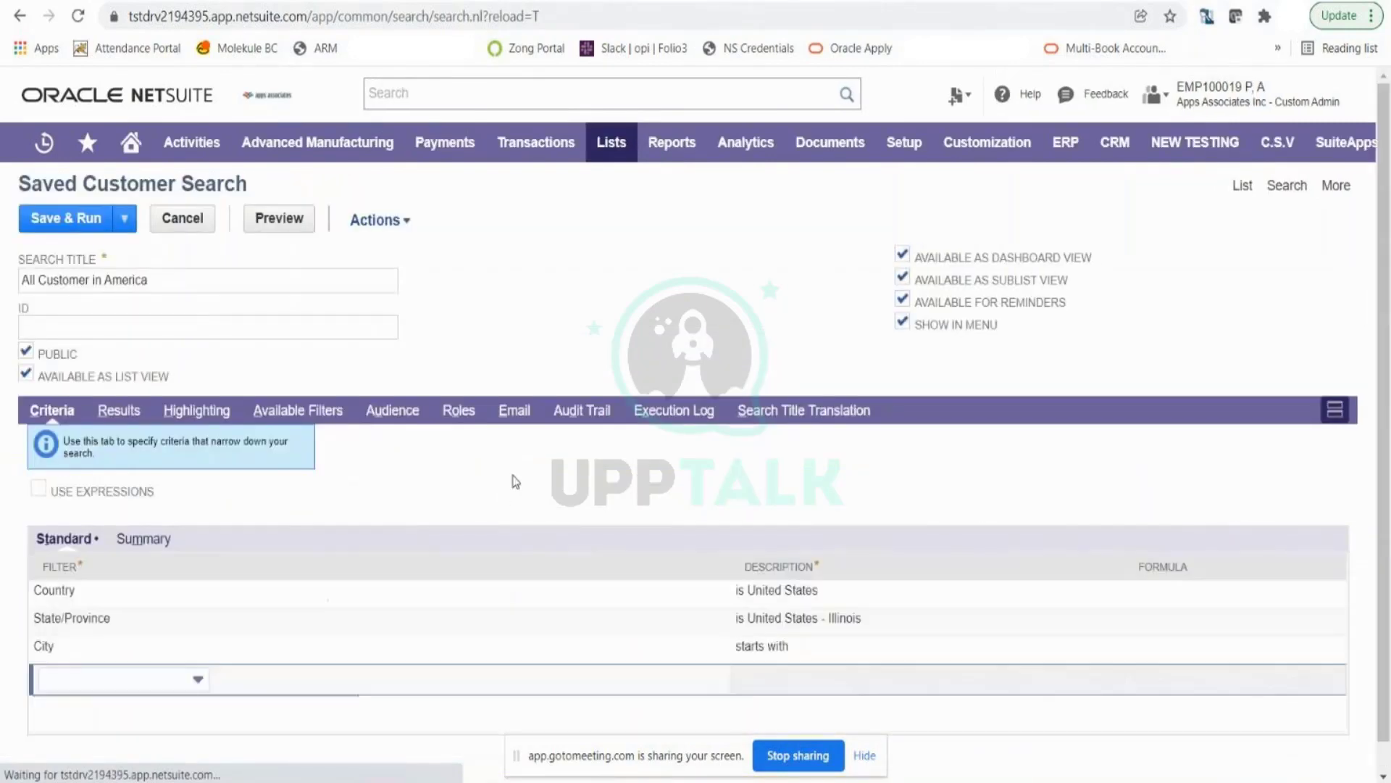
click(336, 416)
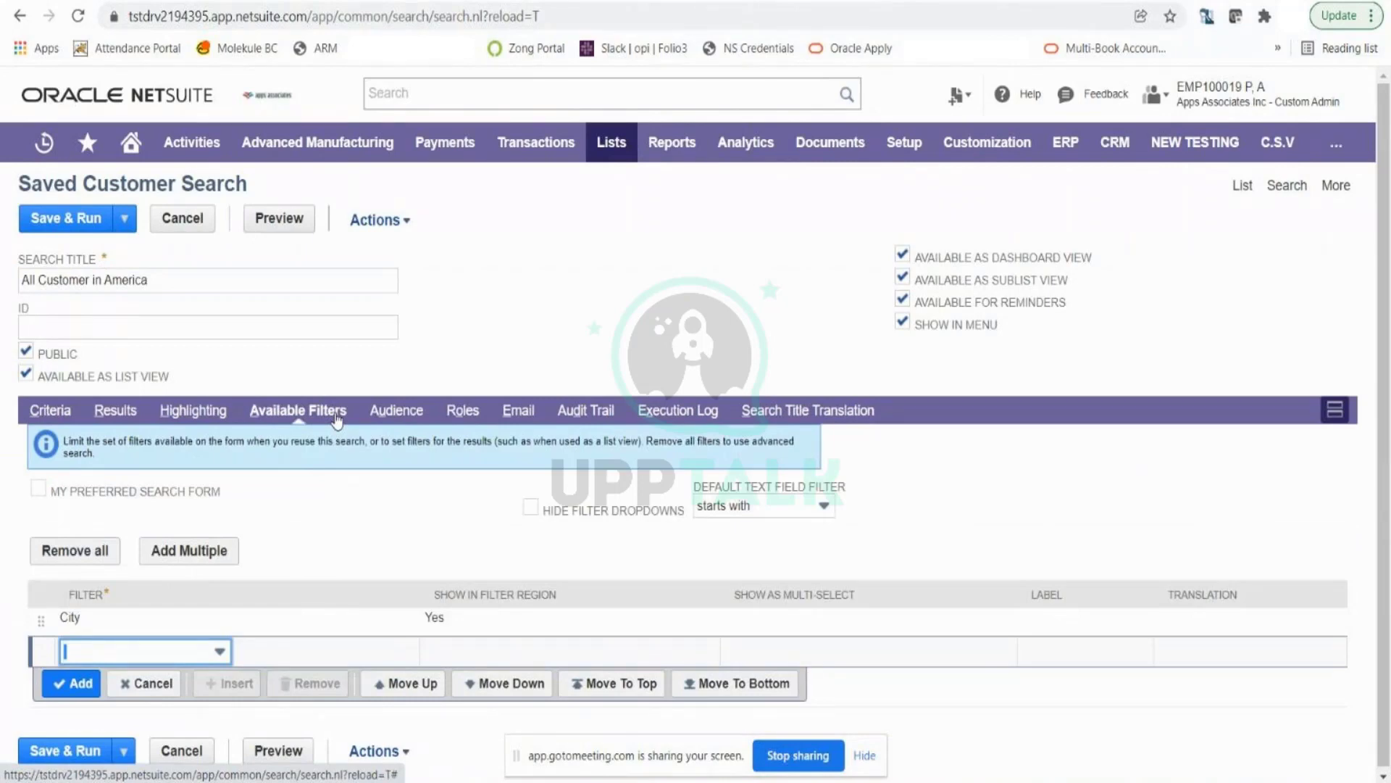
click(402, 419)
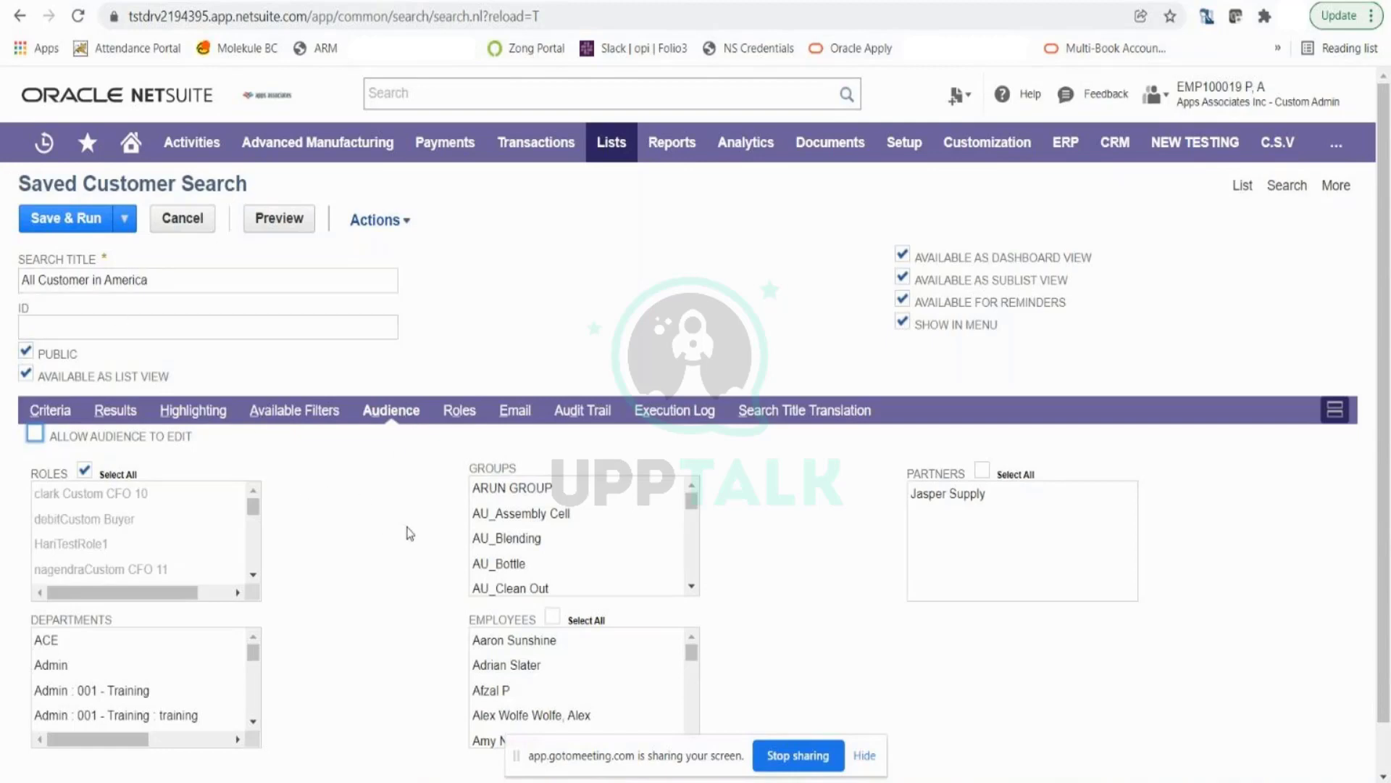
scroll(537, 670, down, 3)
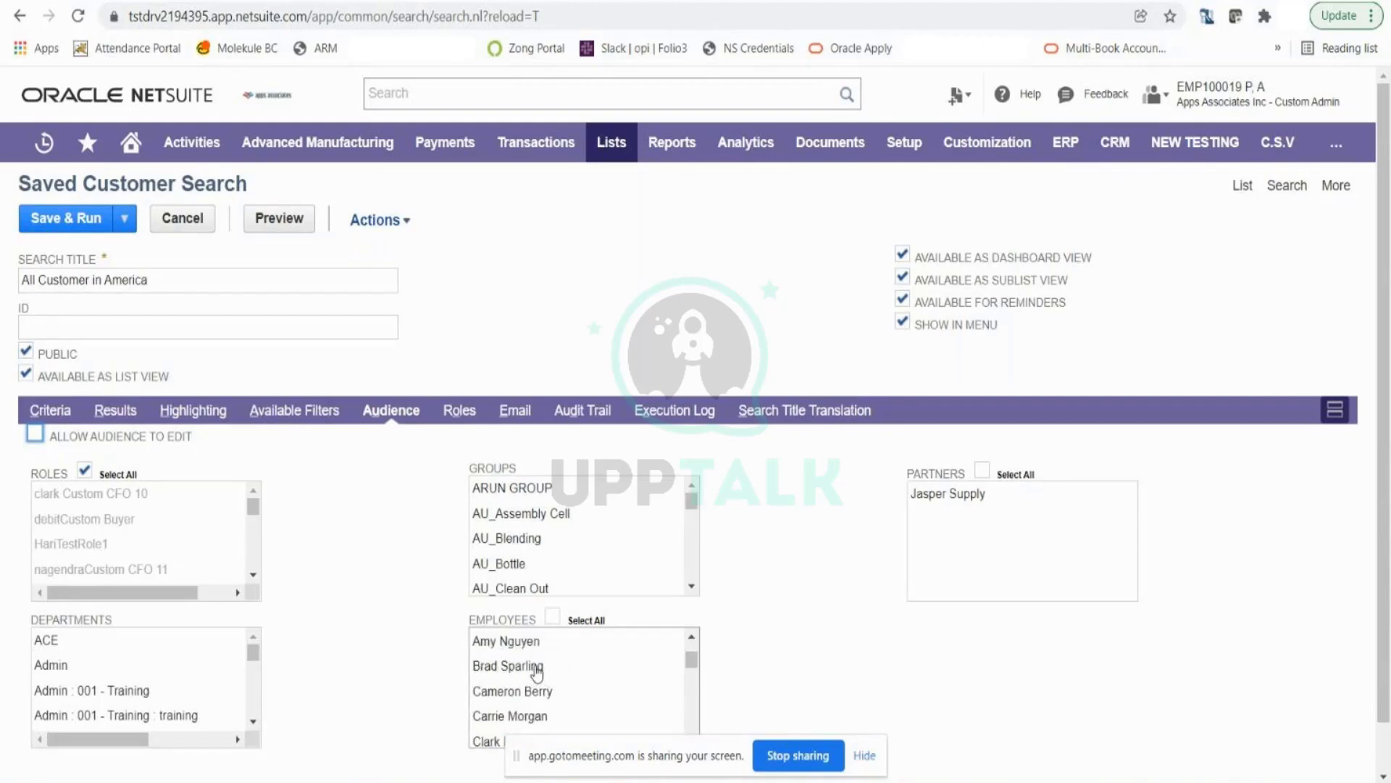
scroll(537, 673, up, 3)
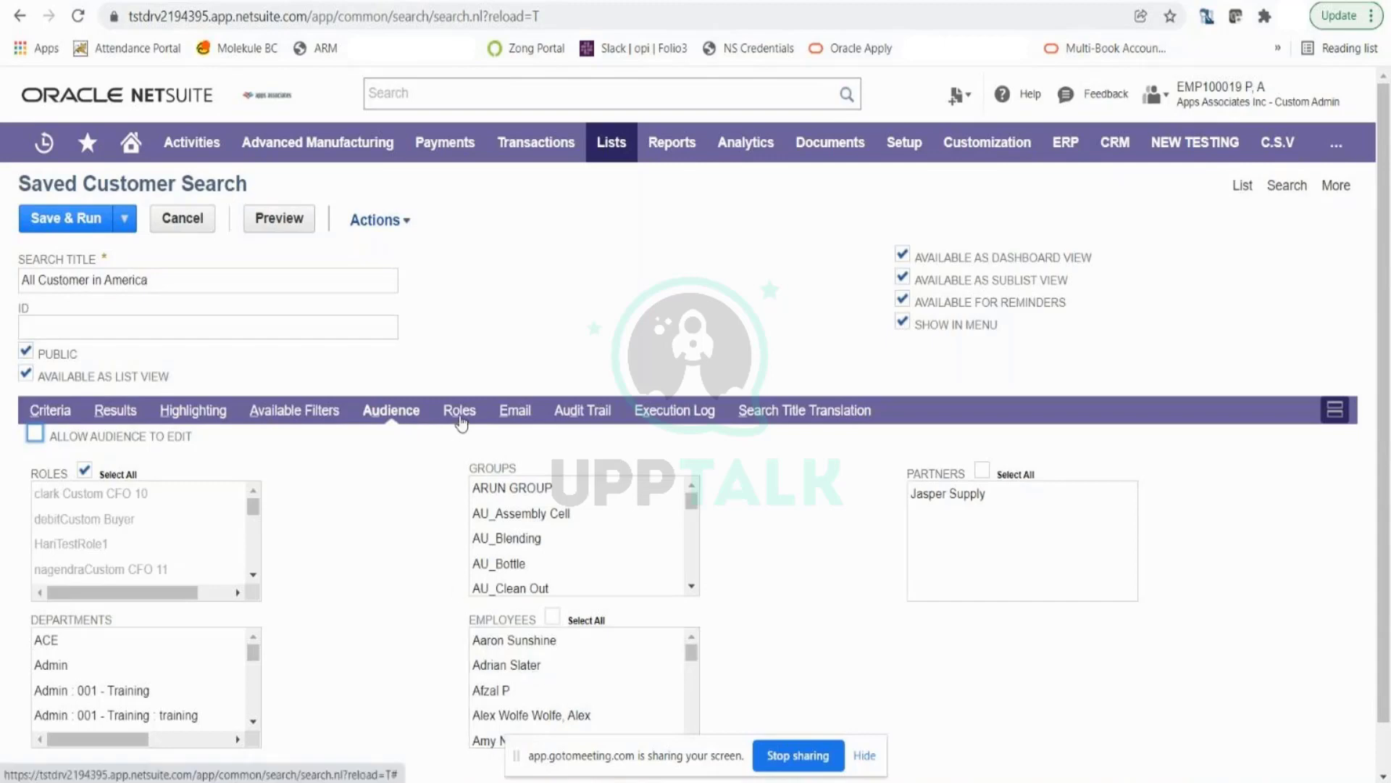
click(522, 419)
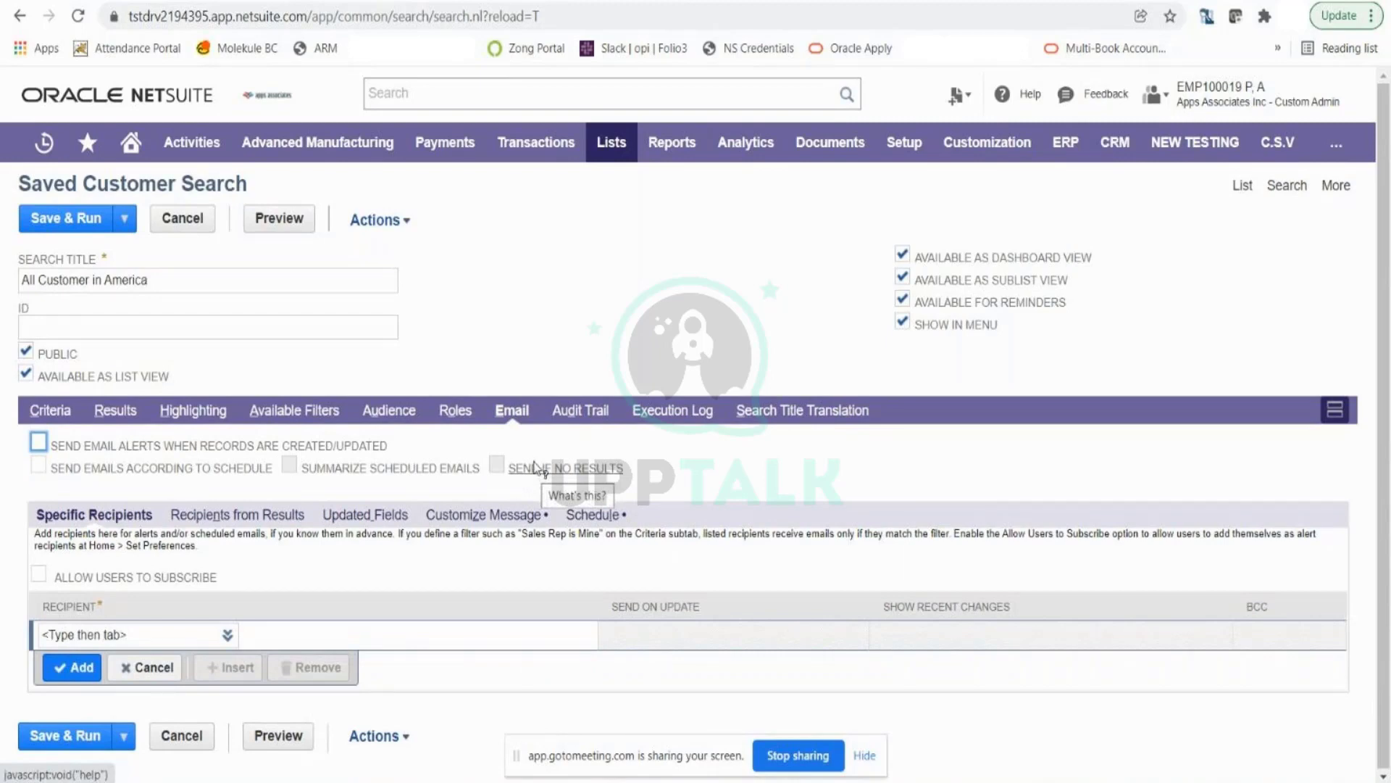
- Remove the City "starts with" filter from the standard search criteria
click(66, 421)
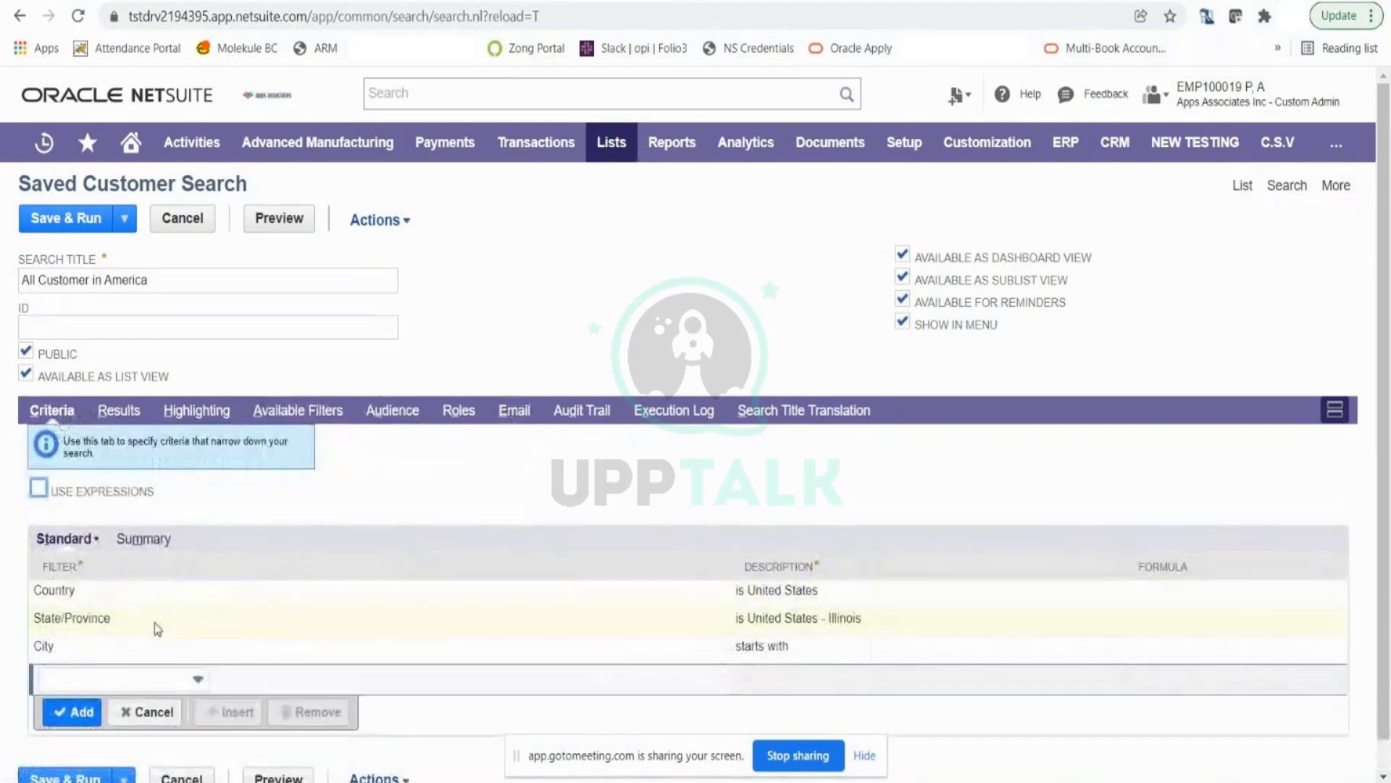
click(218, 646)
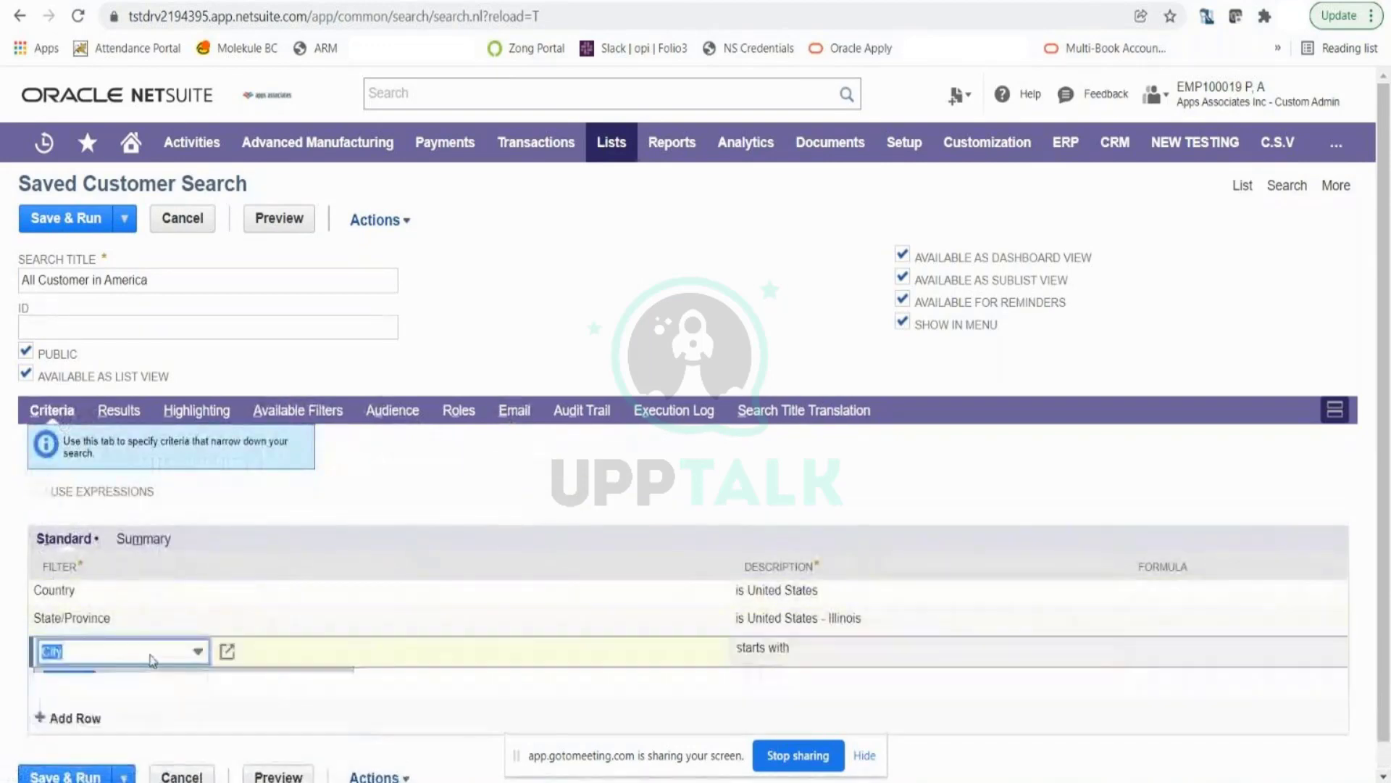
click(300, 687)
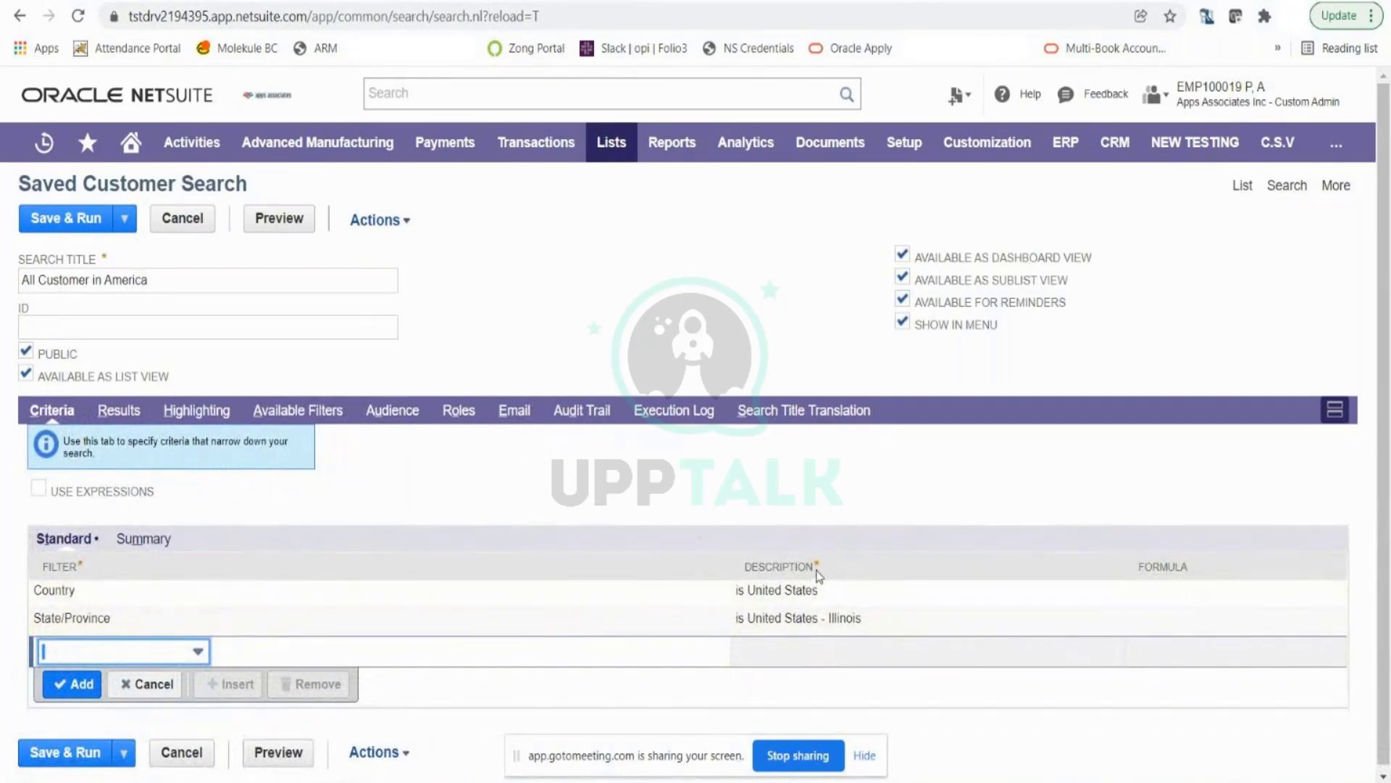
- Enable email alerts when records are created or updated, and add an employee as a specific recipient with Send on Update
click(528, 427)
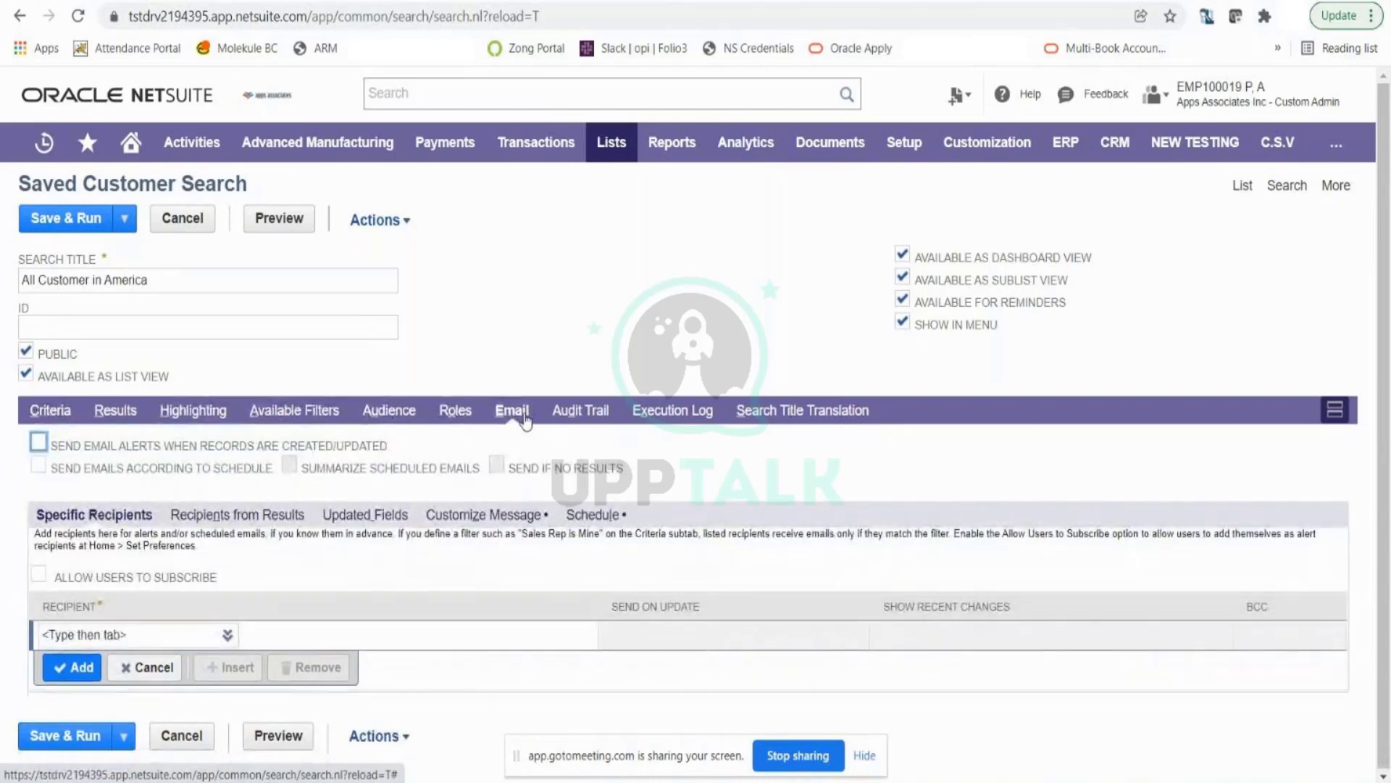
click(39, 443)
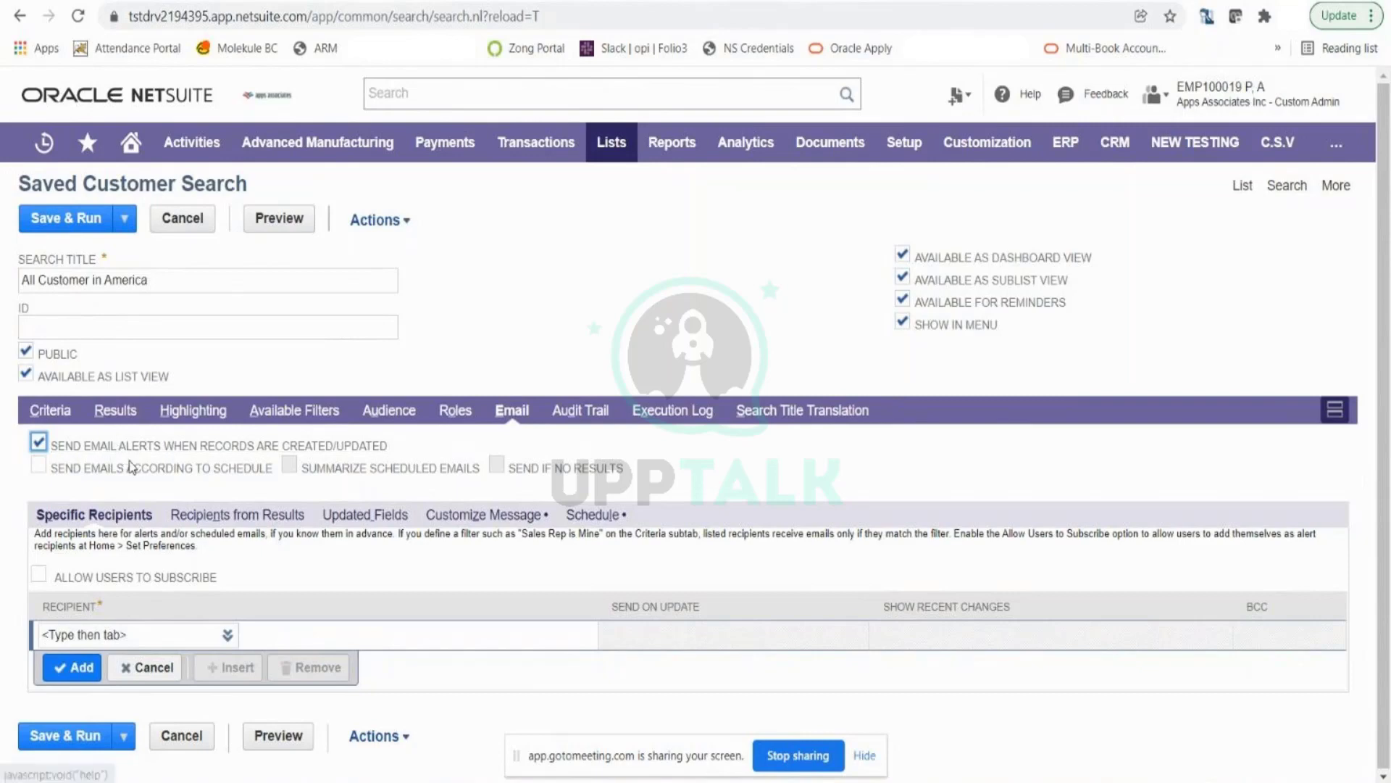
click(228, 636)
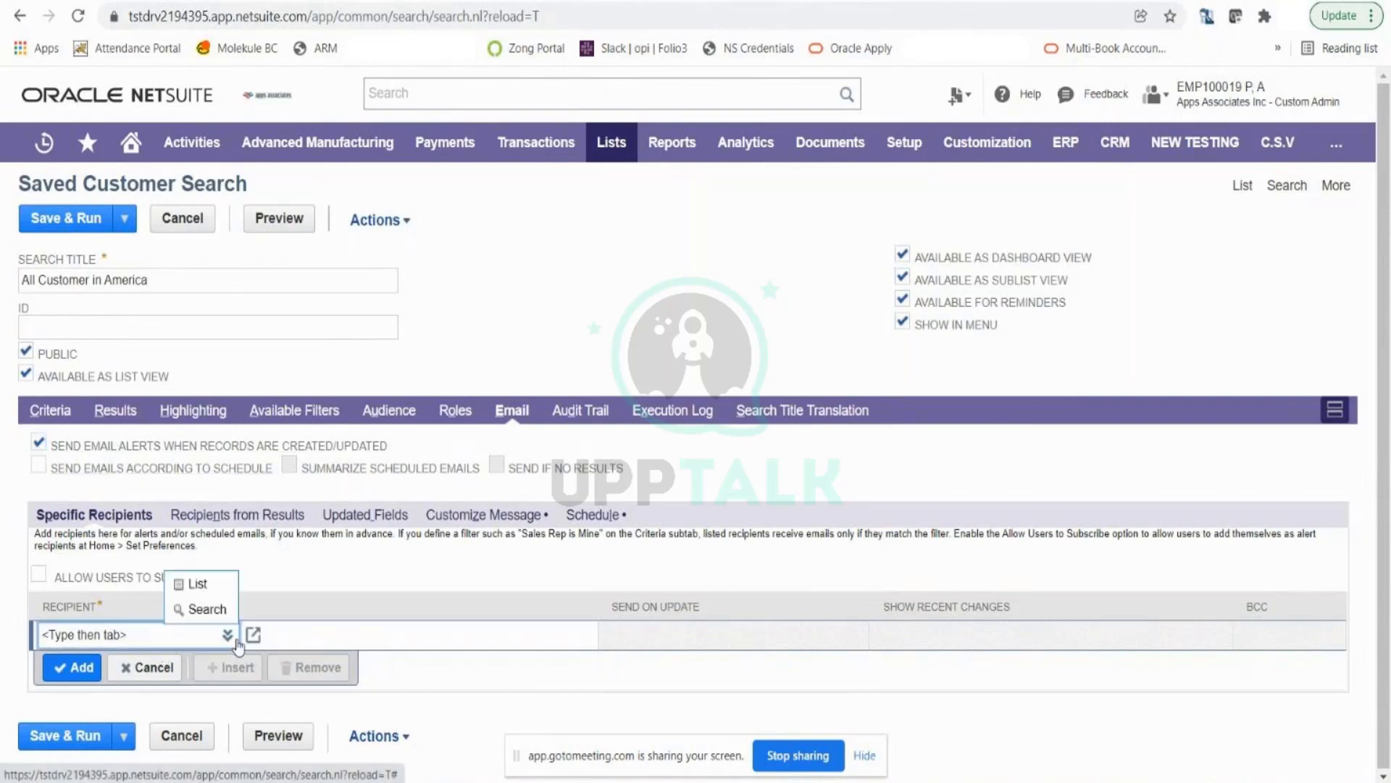
click(228, 592)
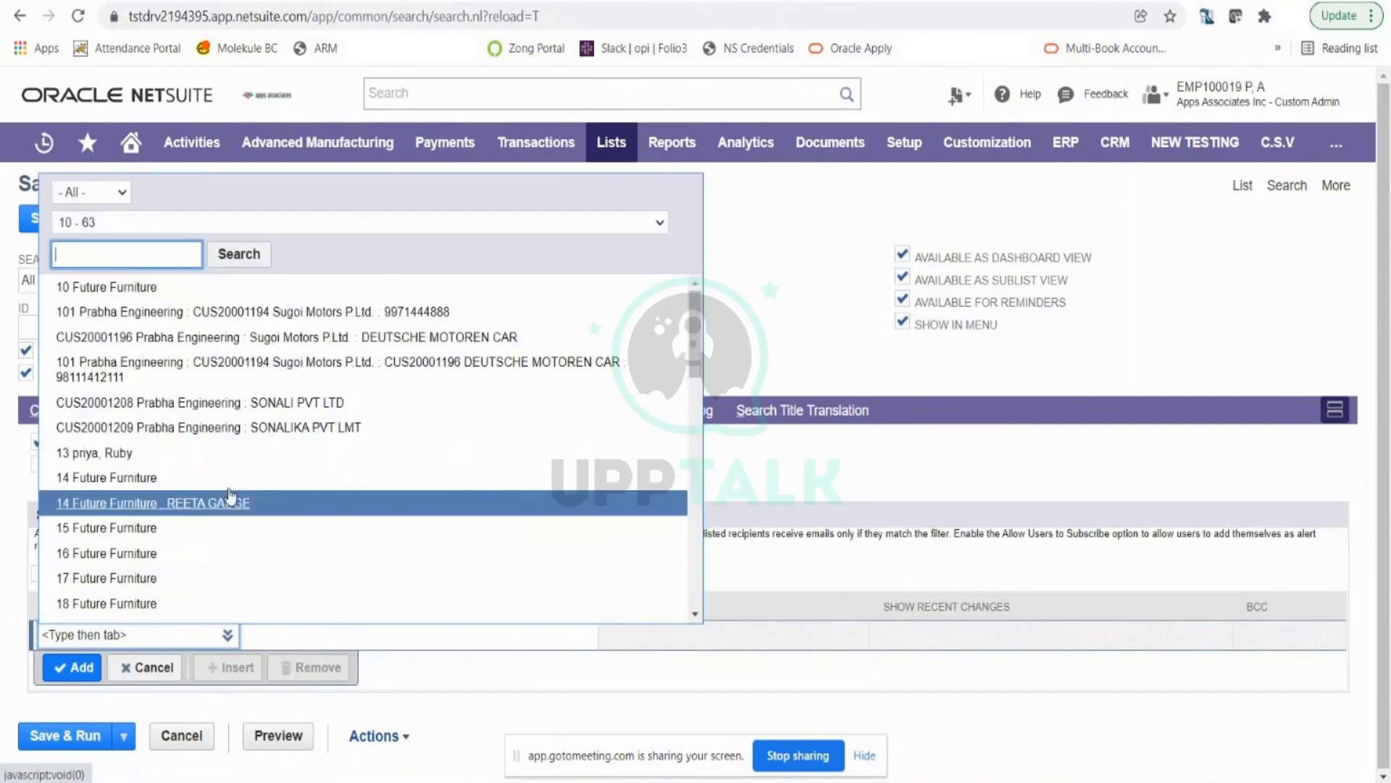
click(90, 192)
click(119, 260)
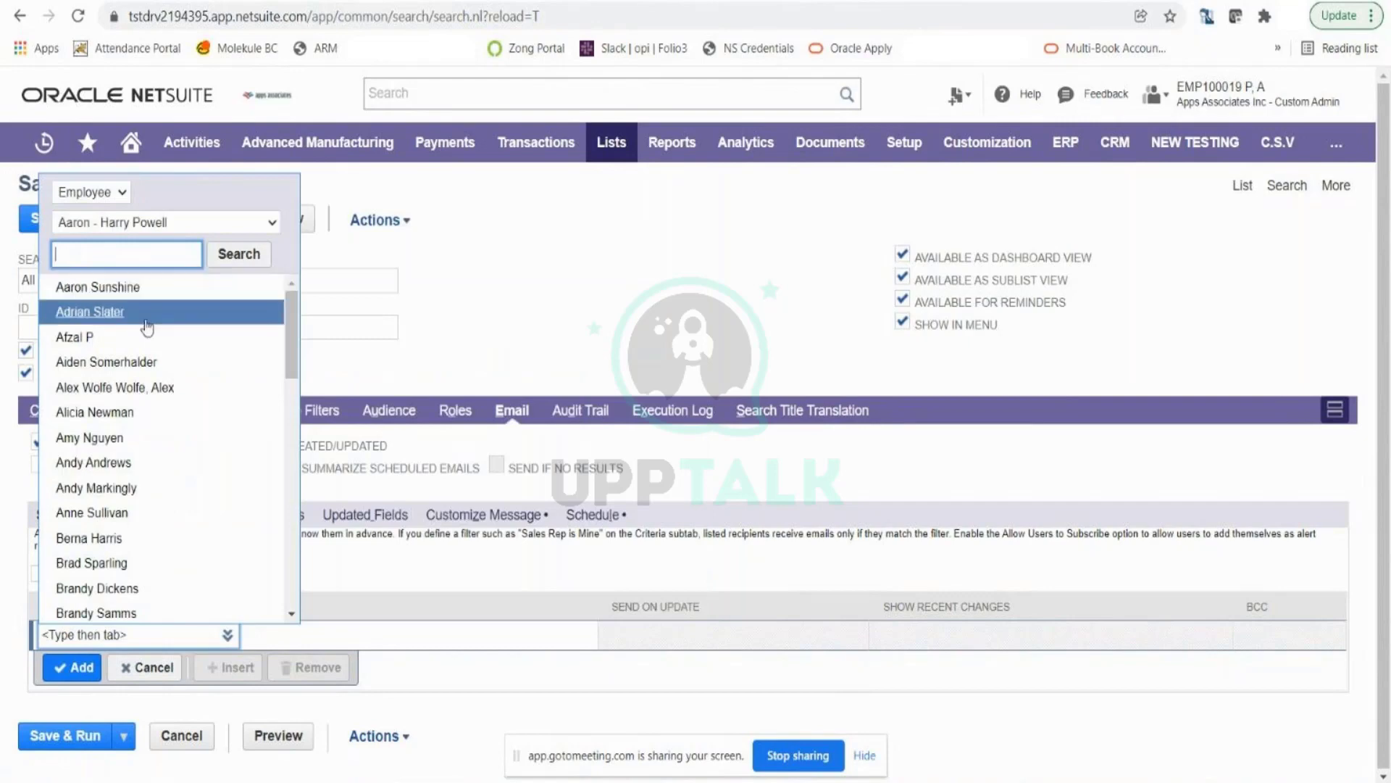
click(94, 335)
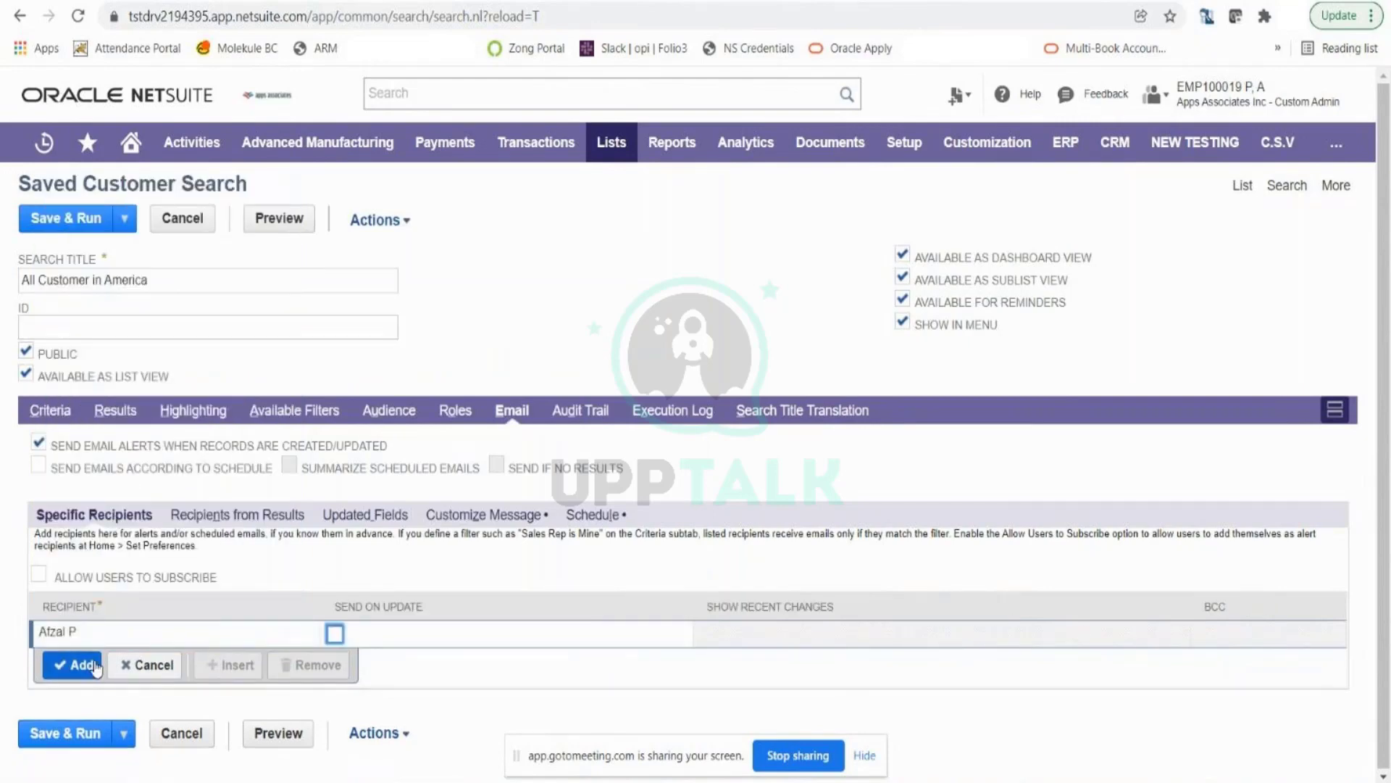
click(334, 634)
click(73, 664)
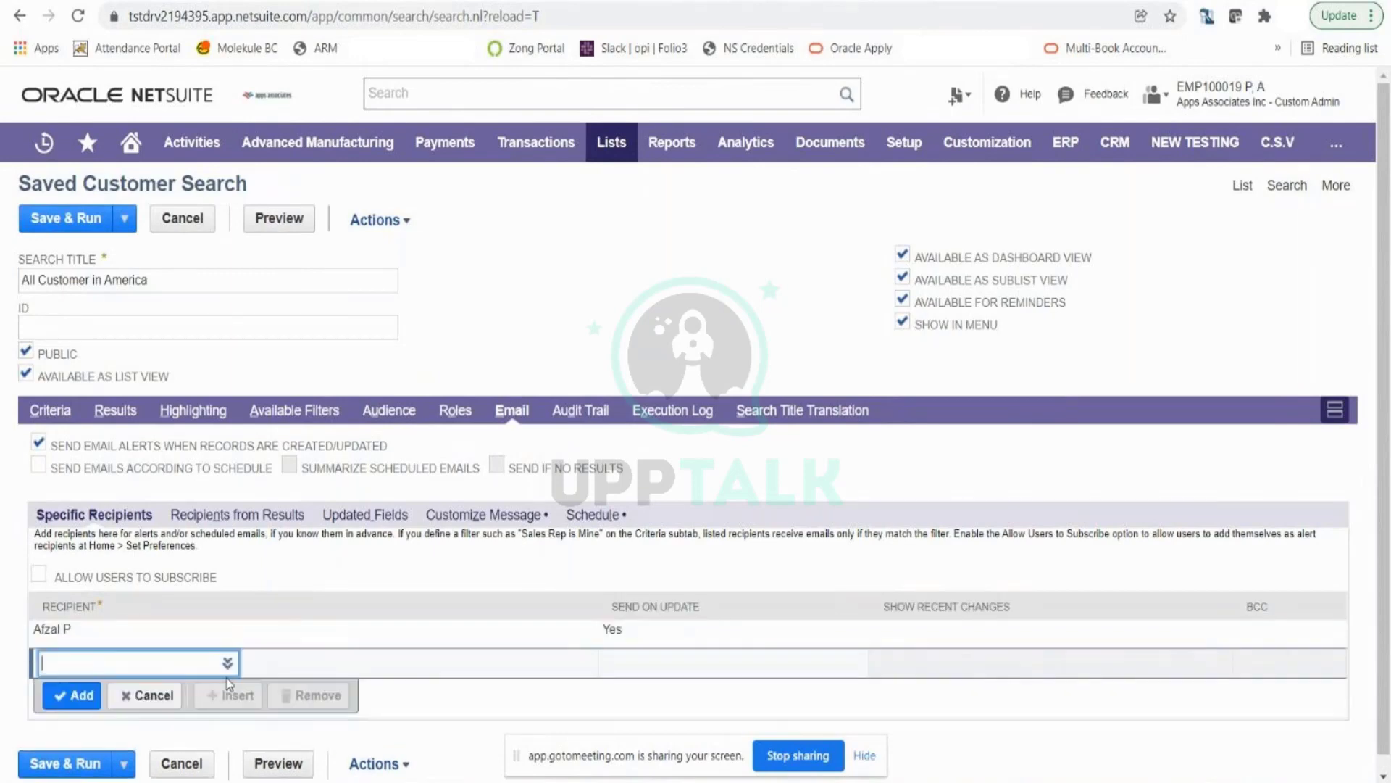
- Enter a second employee as a specific alert recipient and enable Send on Update for that row
mouse_move(228, 670)
click(216, 615)
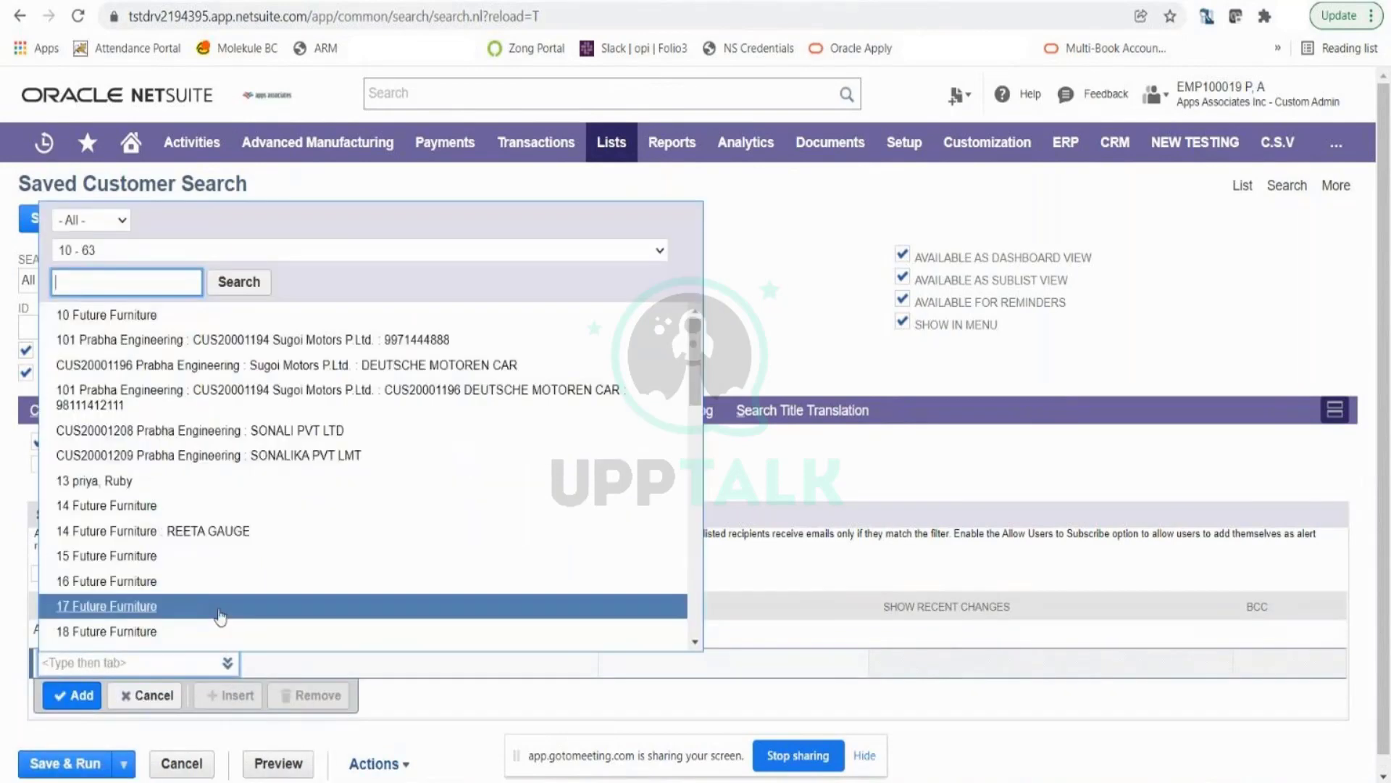
click(102, 224)
click(78, 270)
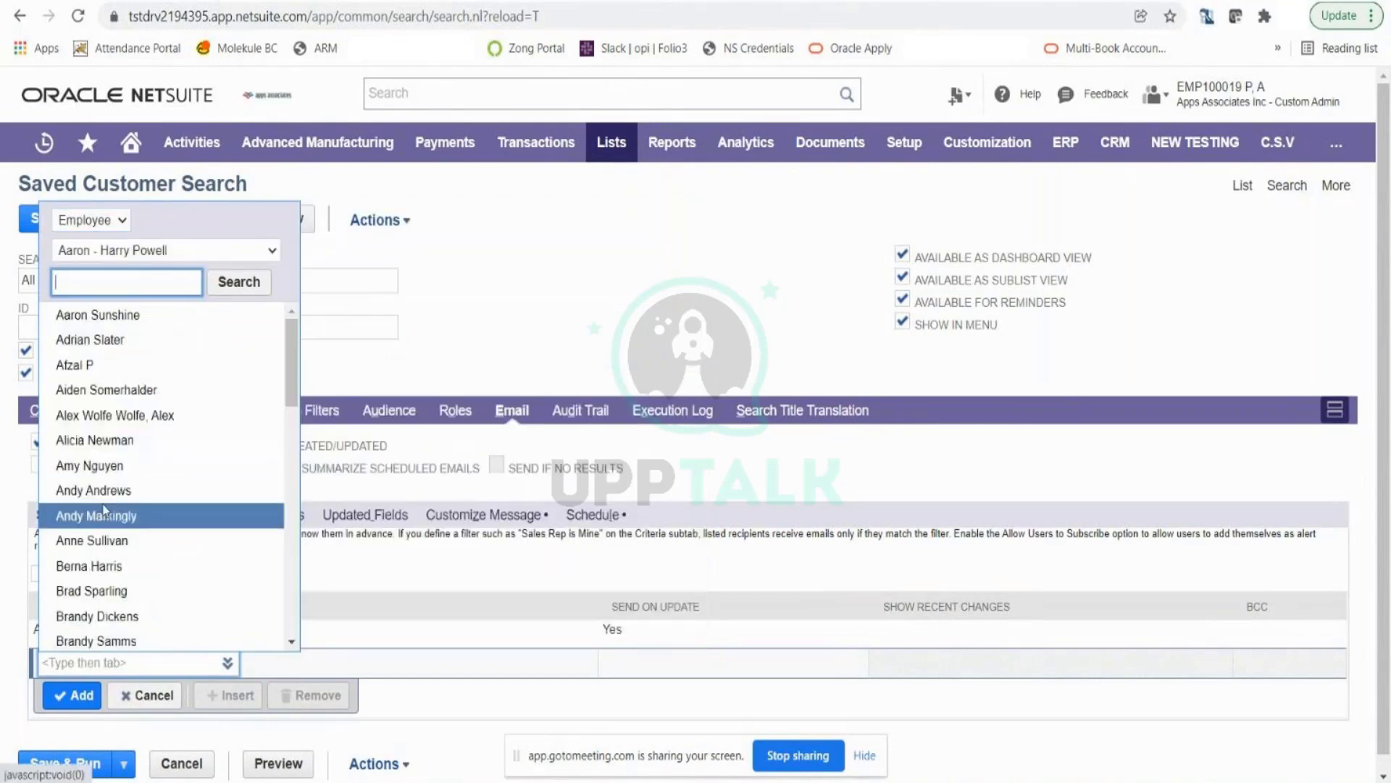
click(94, 490)
click(337, 660)
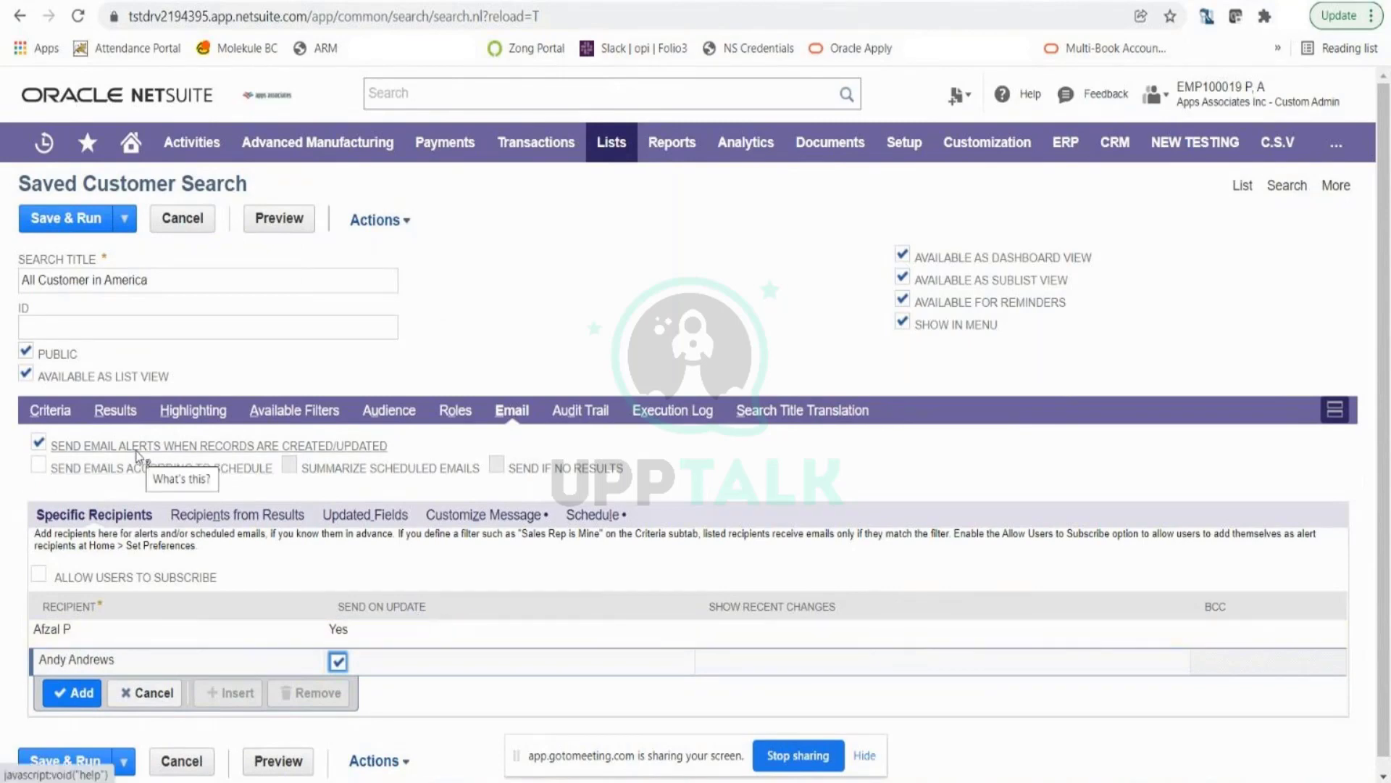
- Review the search criteria, email alert settings, audit trail and execution log
click(50, 410)
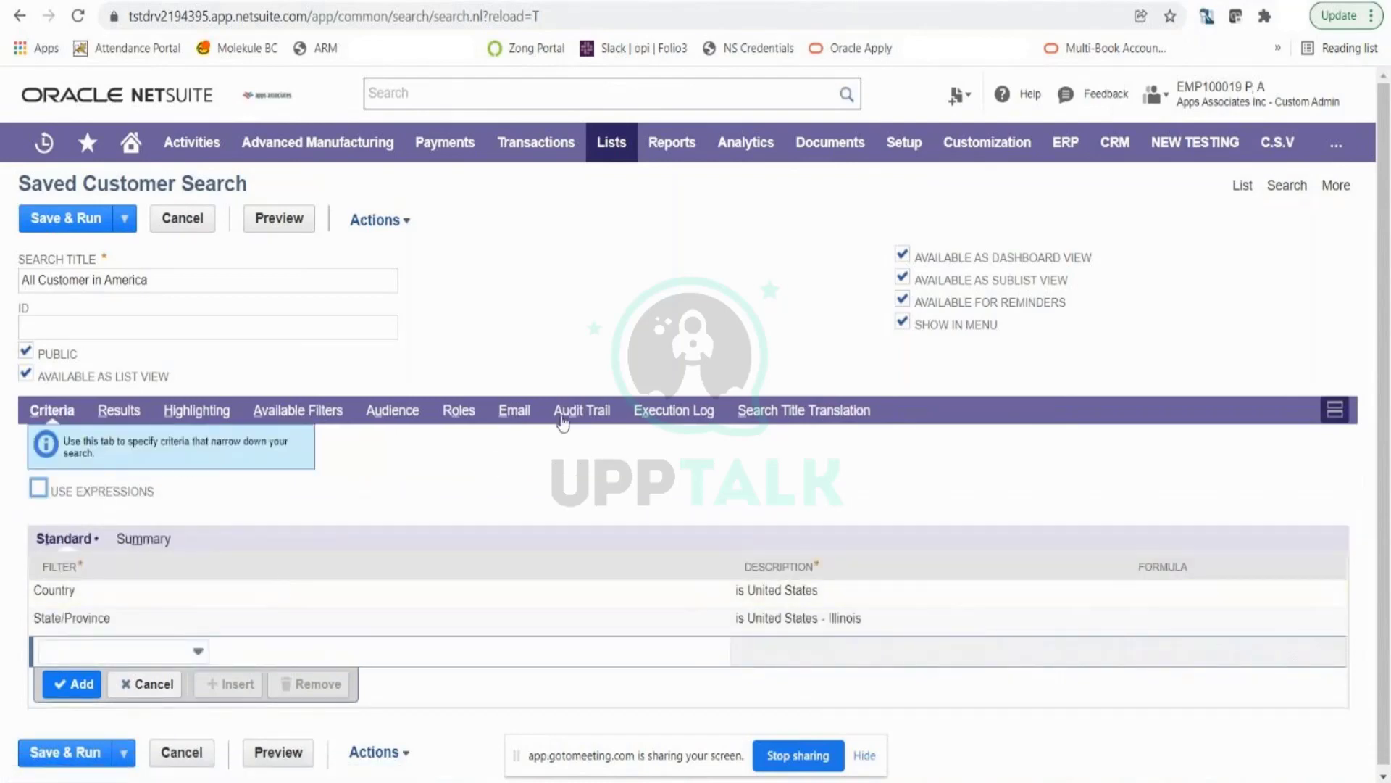
click(513, 410)
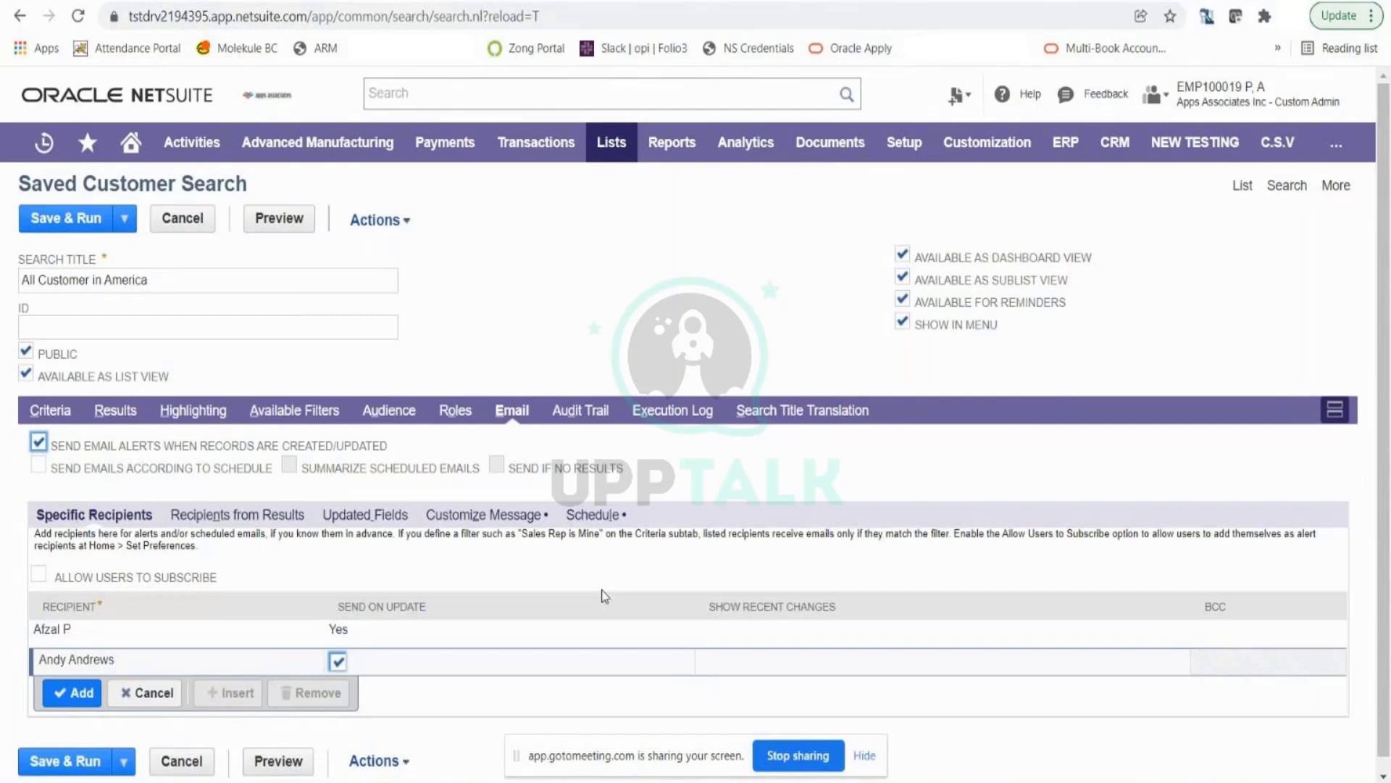
click(577, 421)
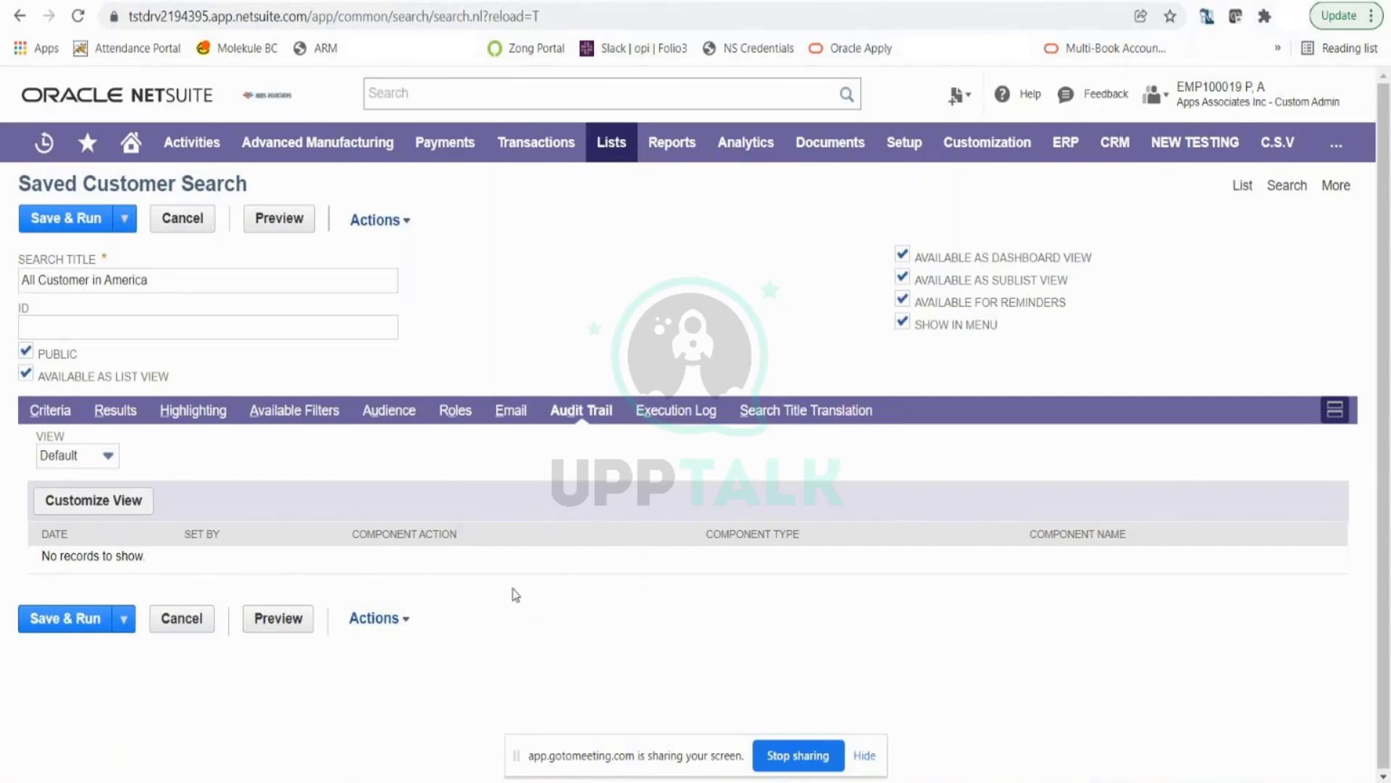
click(704, 418)
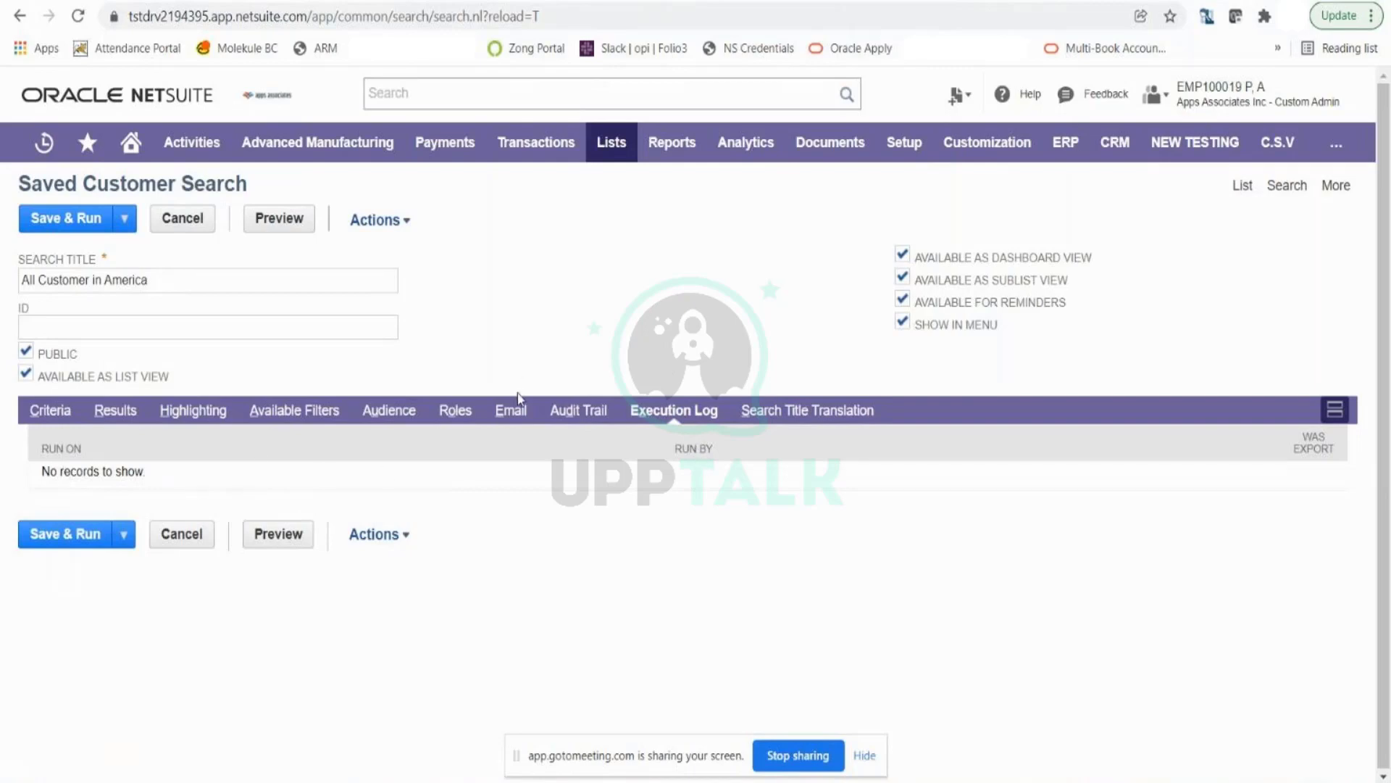
- Check the result columns and save the customer search without running it
click(121, 412)
scroll(156, 422, up, 5)
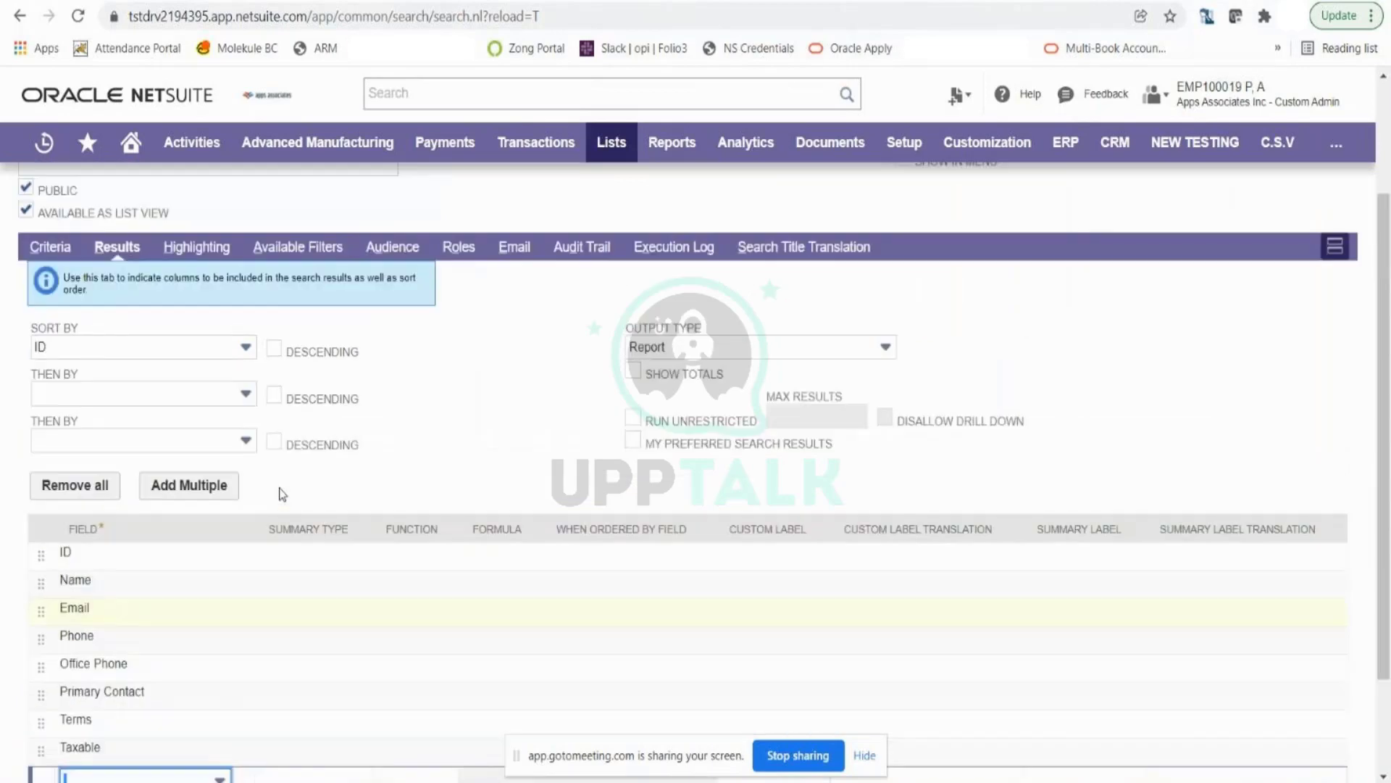
mouse_move(131, 219)
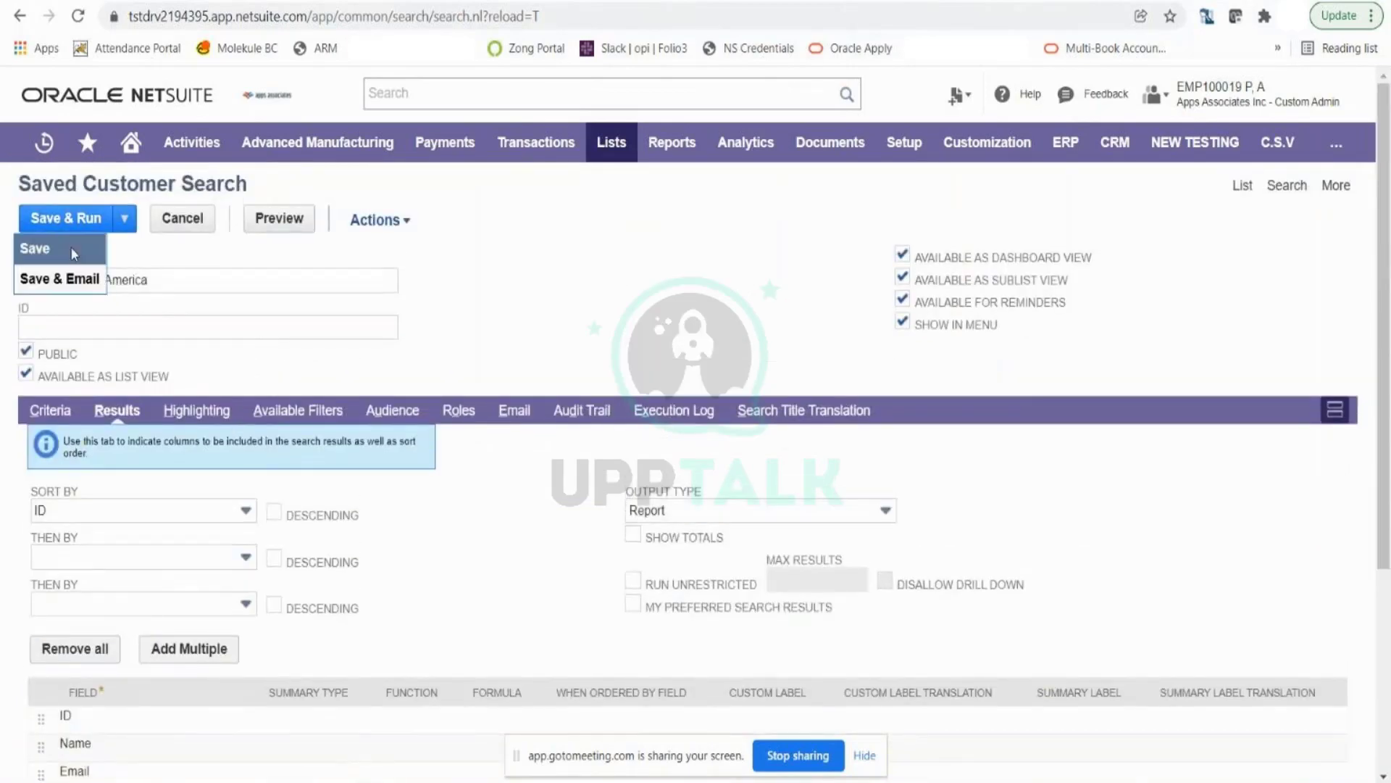
click(73, 255)
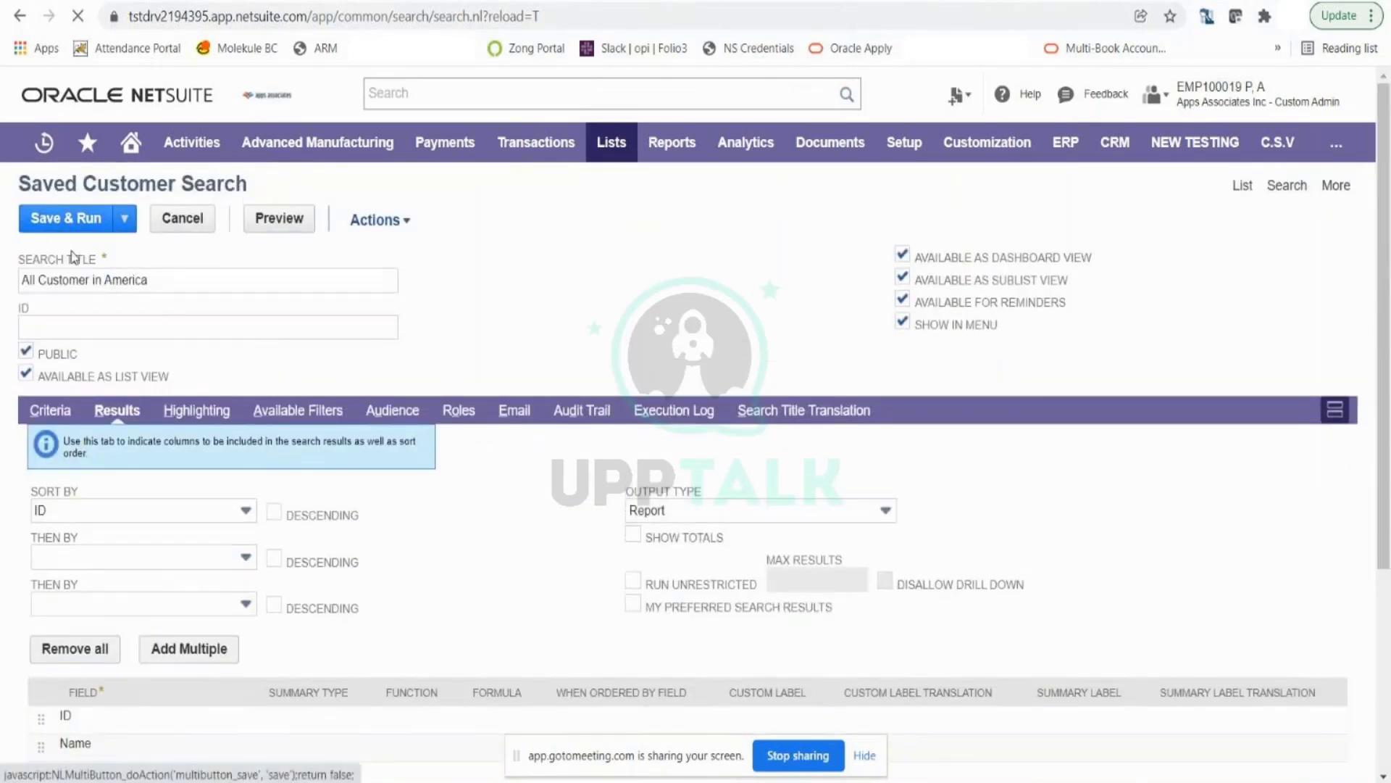